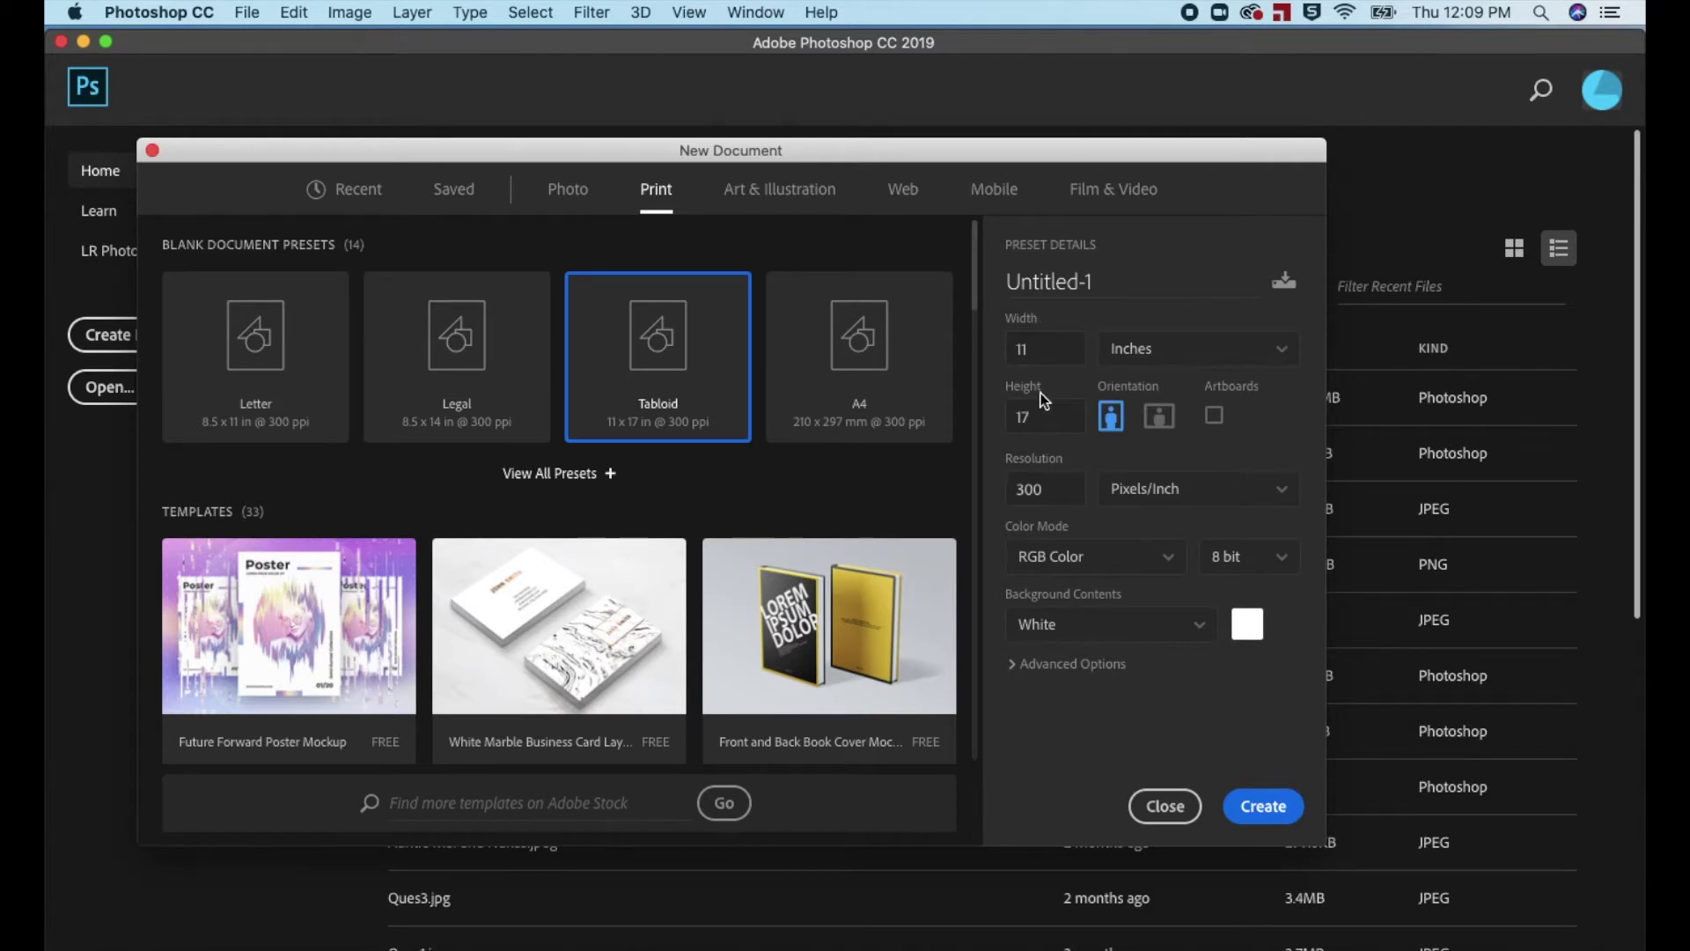
# - Create a landscape Tabloid document, 17 × 11 inches at 300 ppi
pyautogui.click(1162, 418)
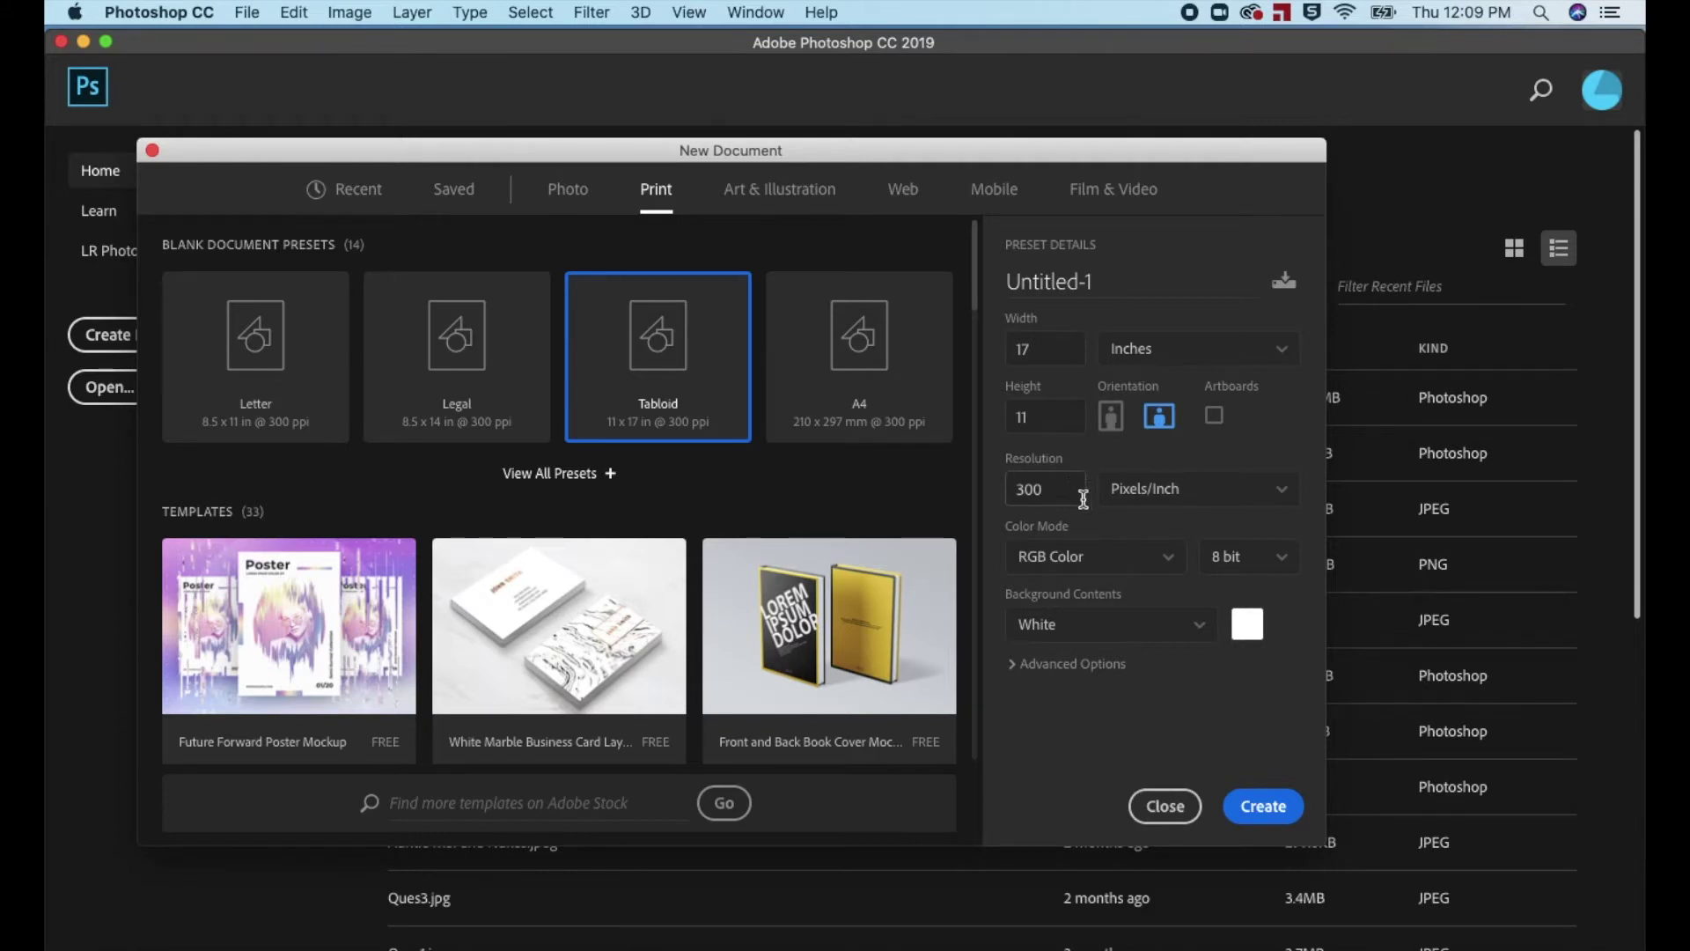
pyautogui.click(1245, 803)
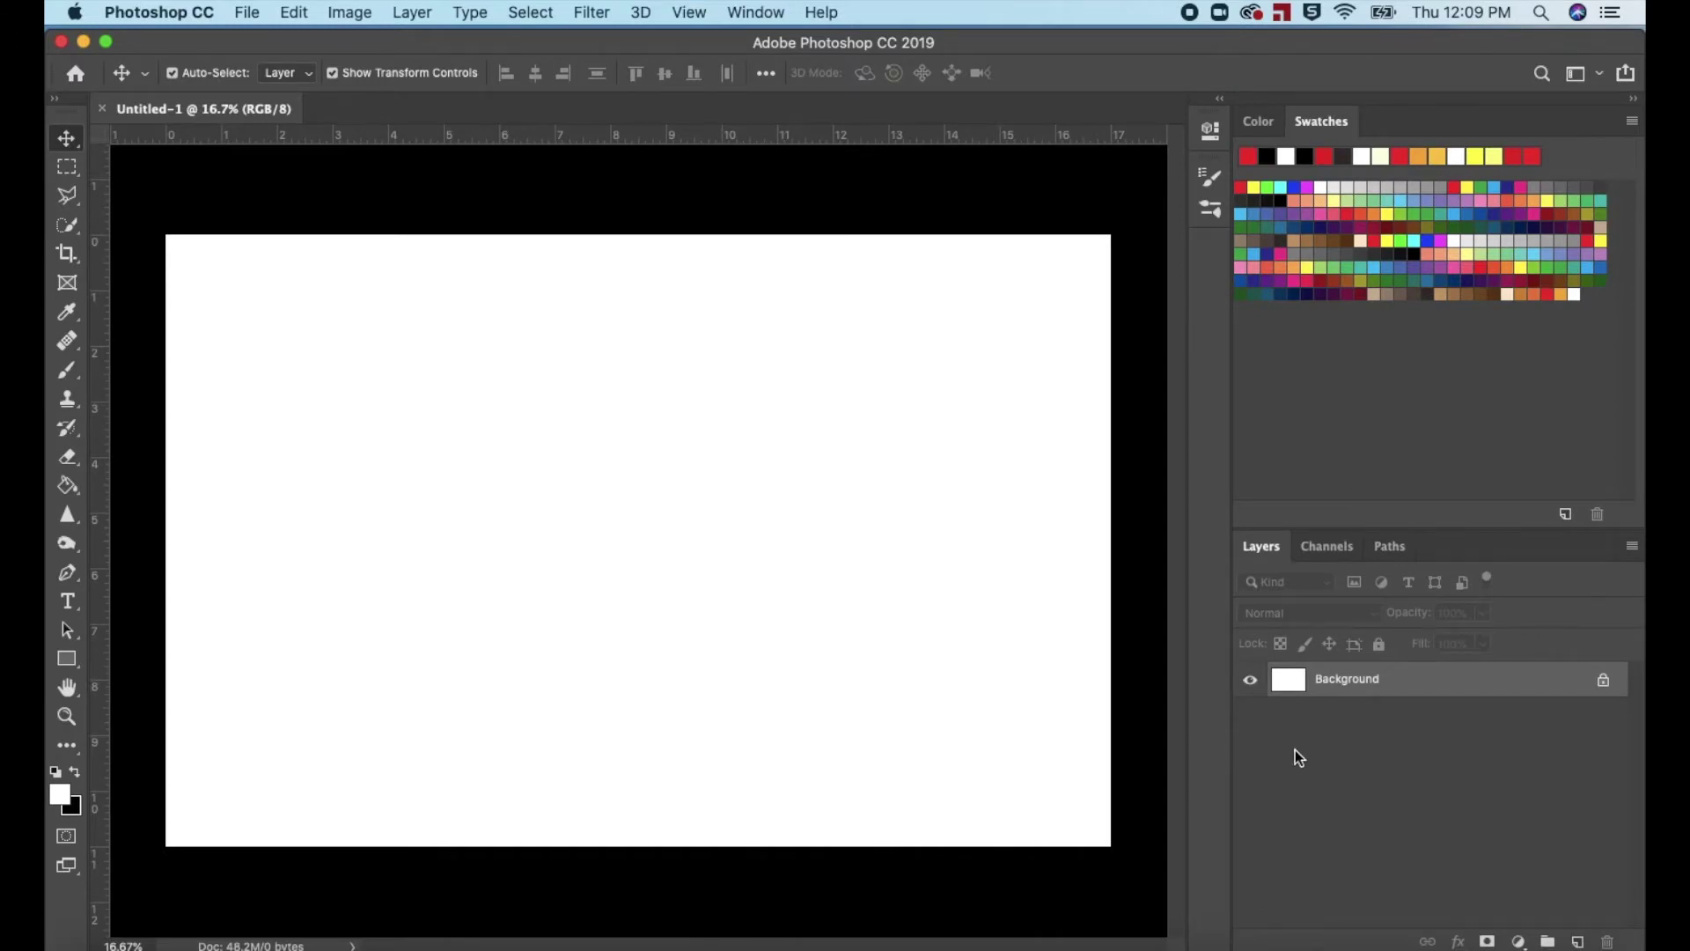
pyautogui.click(1599, 72)
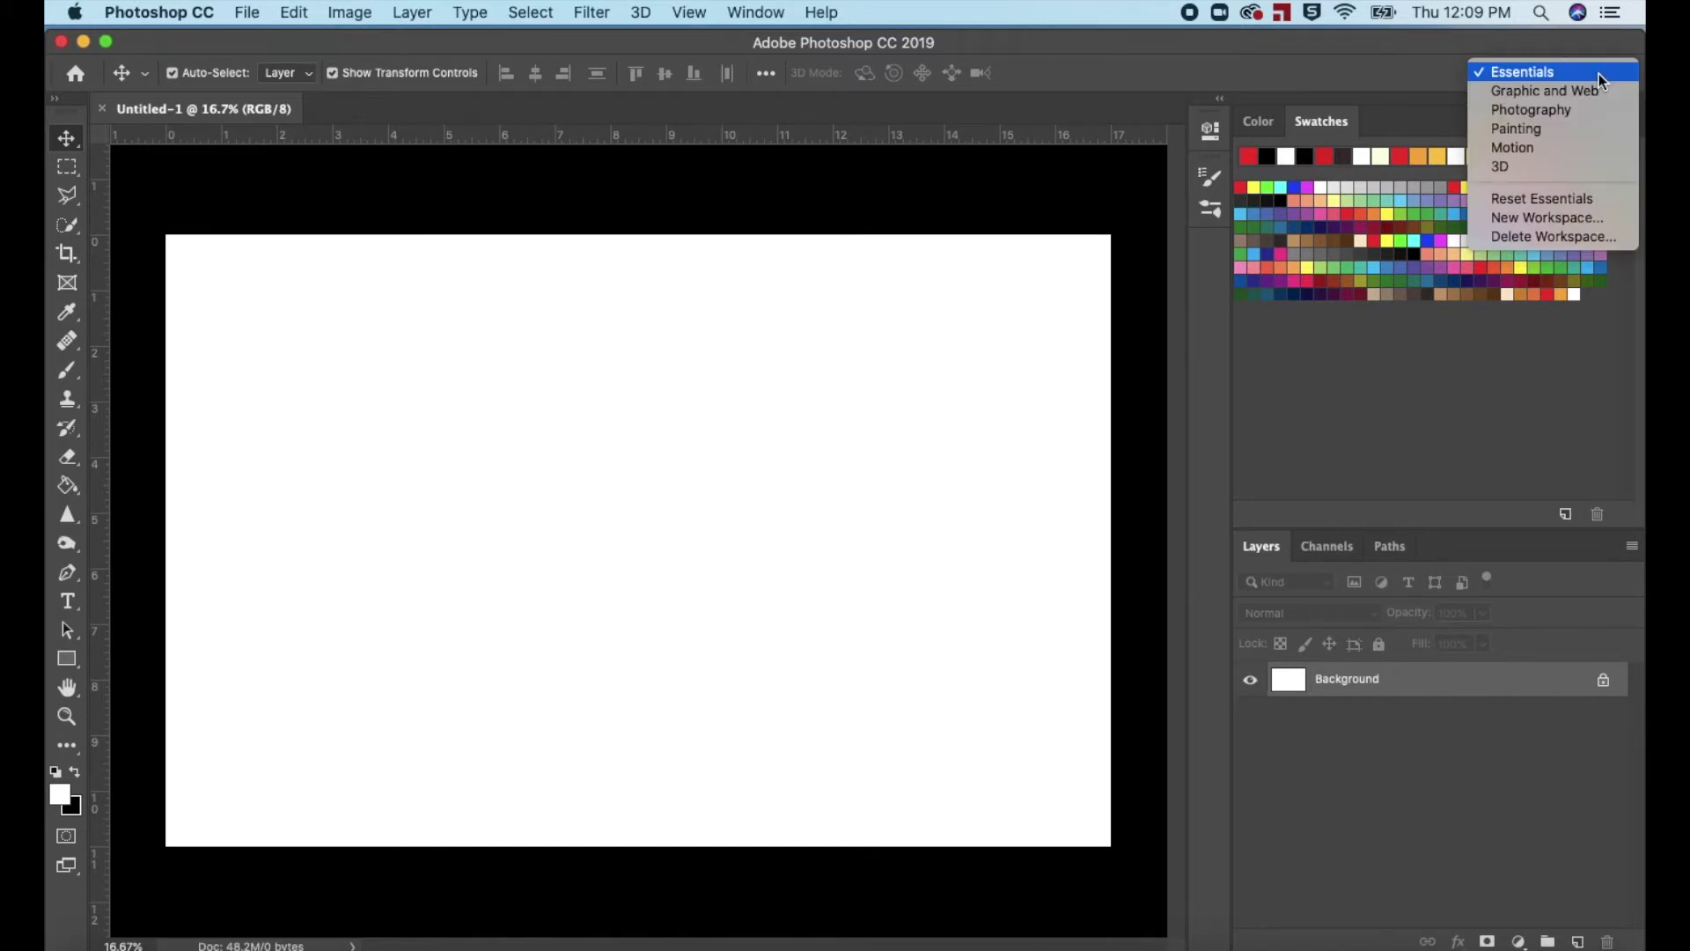
pyautogui.click(1598, 72)
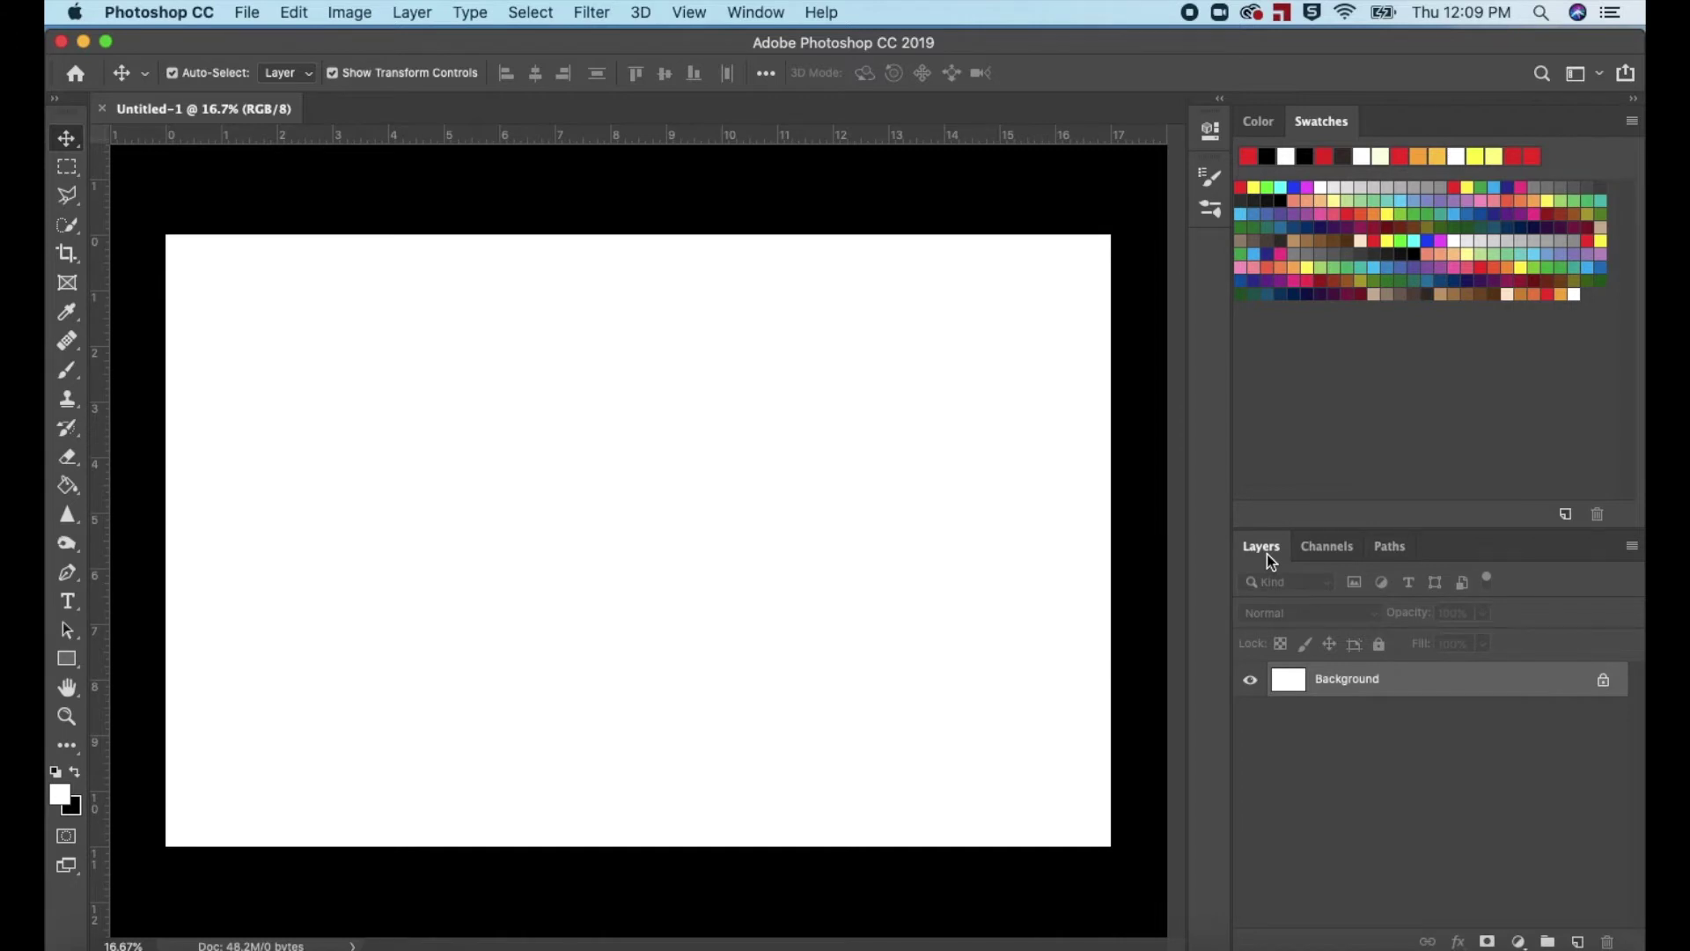
pyautogui.click(775, 13)
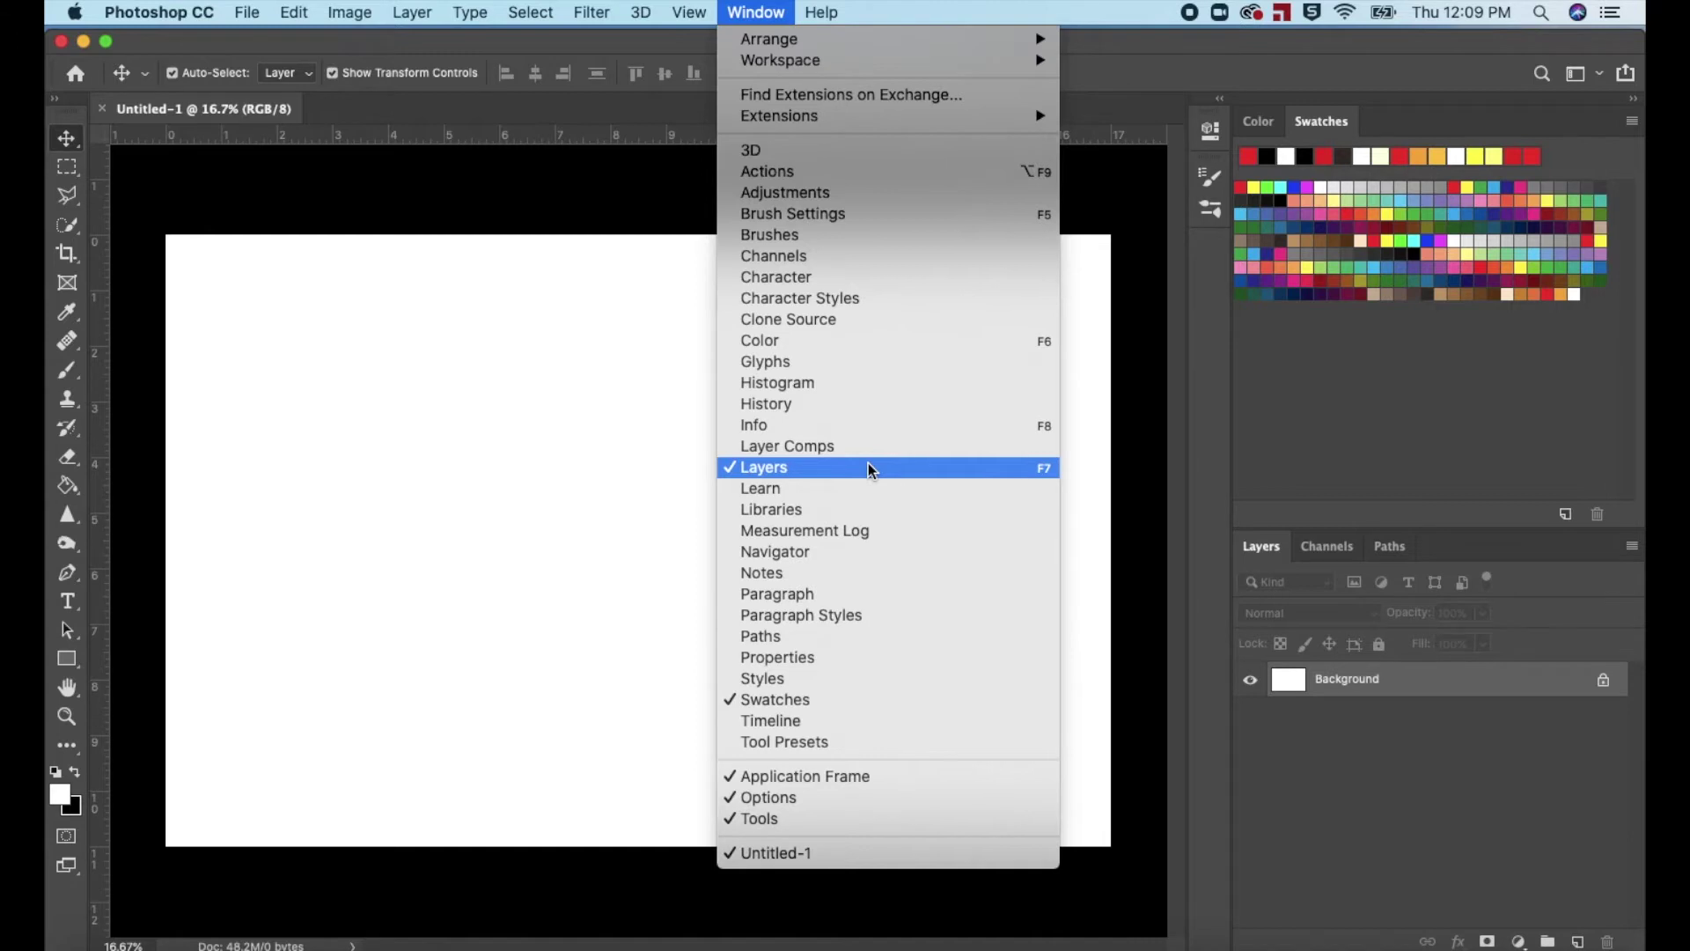
pyautogui.click(681, 205)
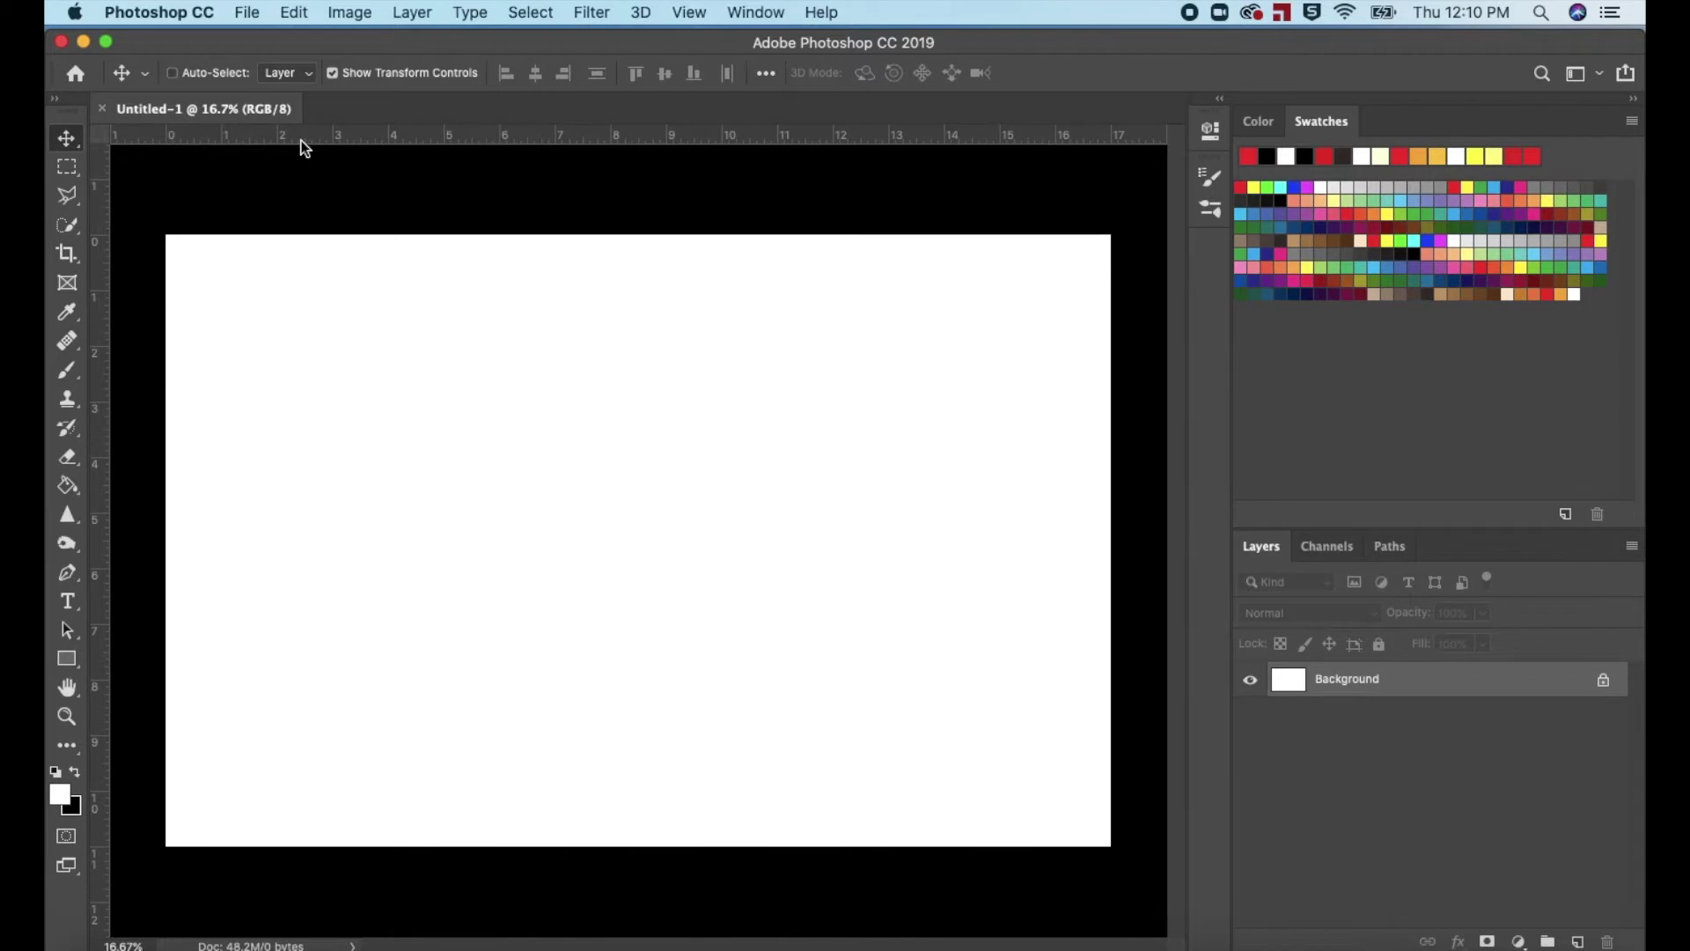
# - Toggle the rulers off and back on, then show the grid with Cmd+'
pyautogui.press('super+r')
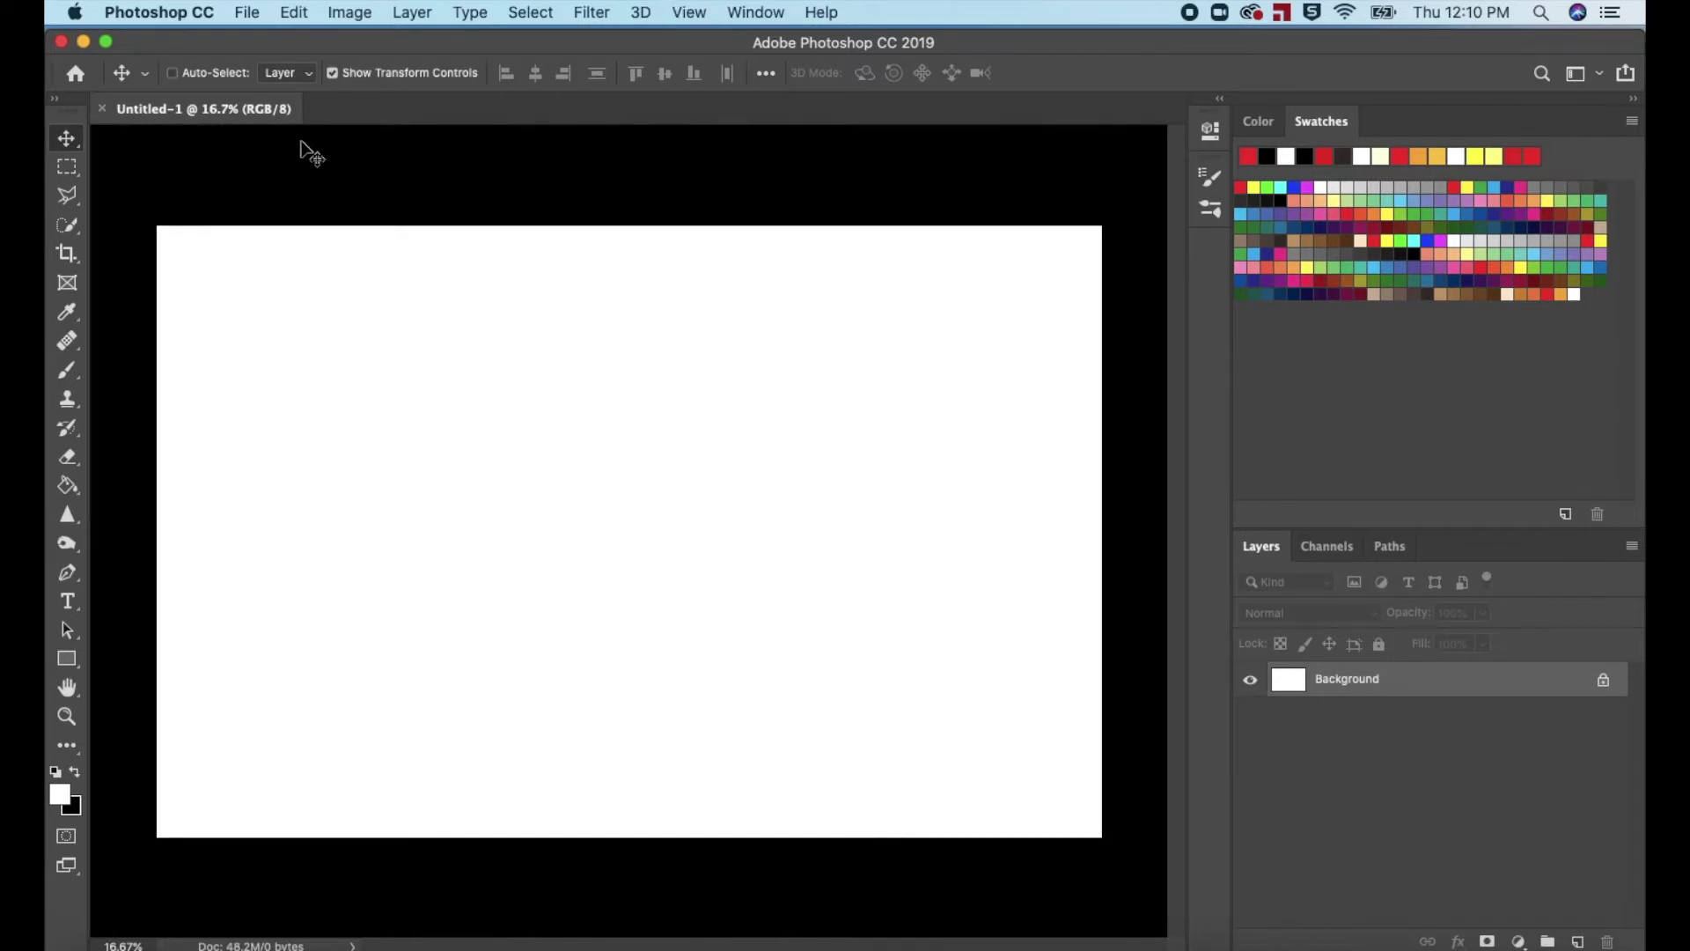
pyautogui.press('super+r')
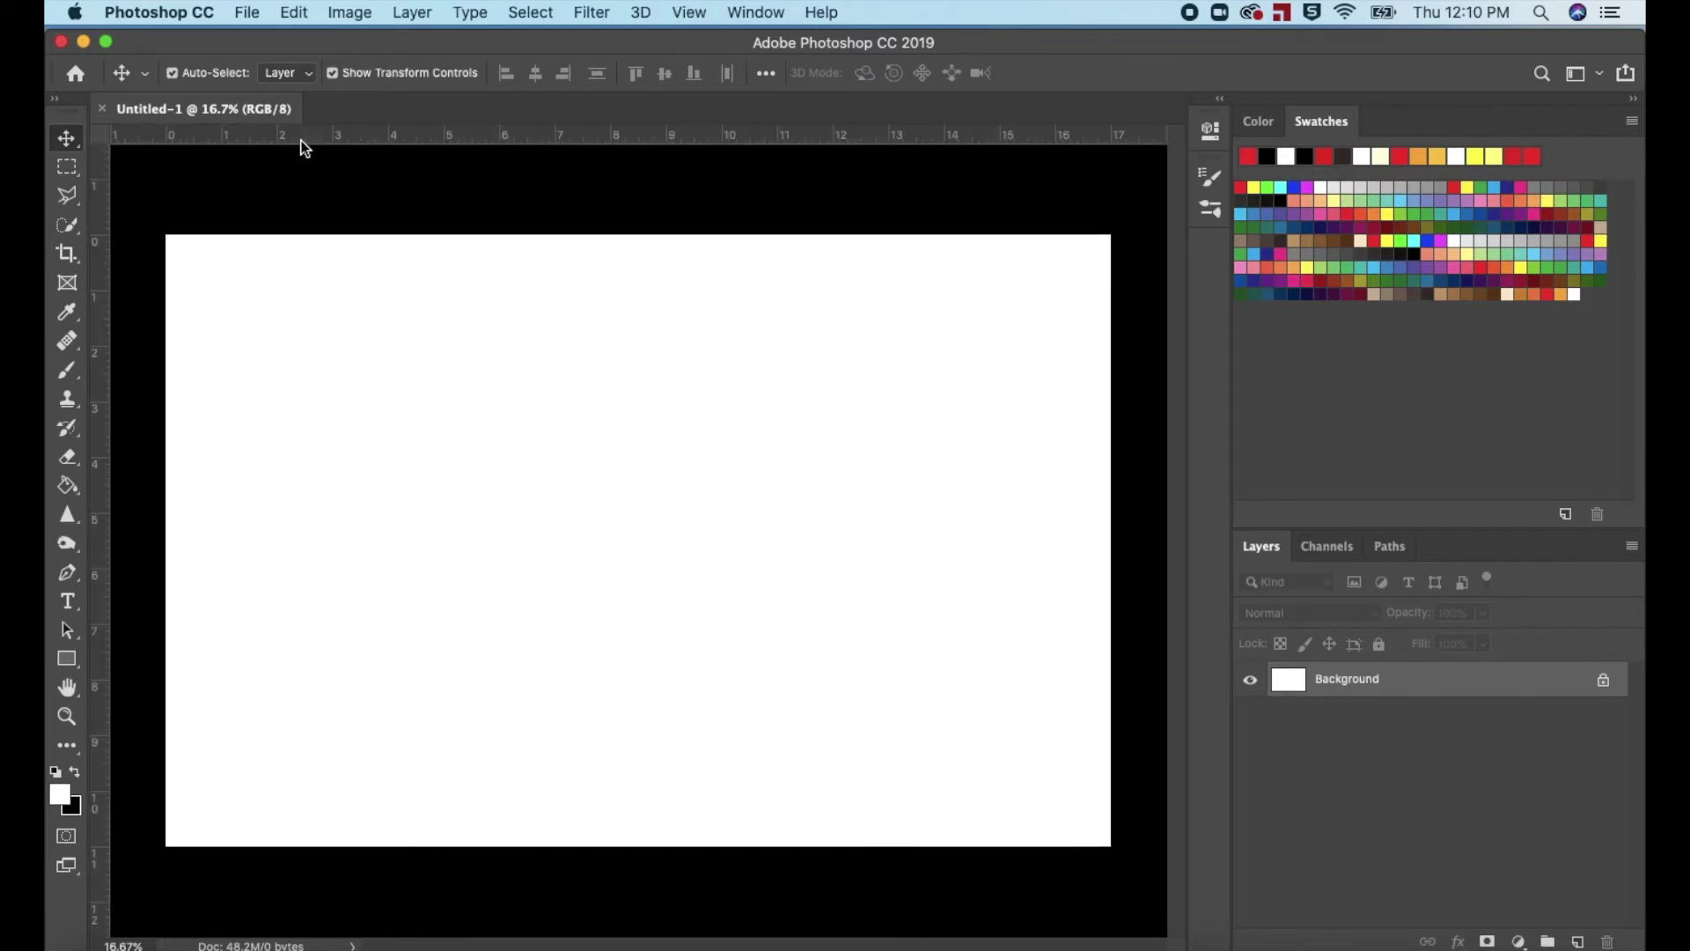
pyautogui.press('super+apostrophe')
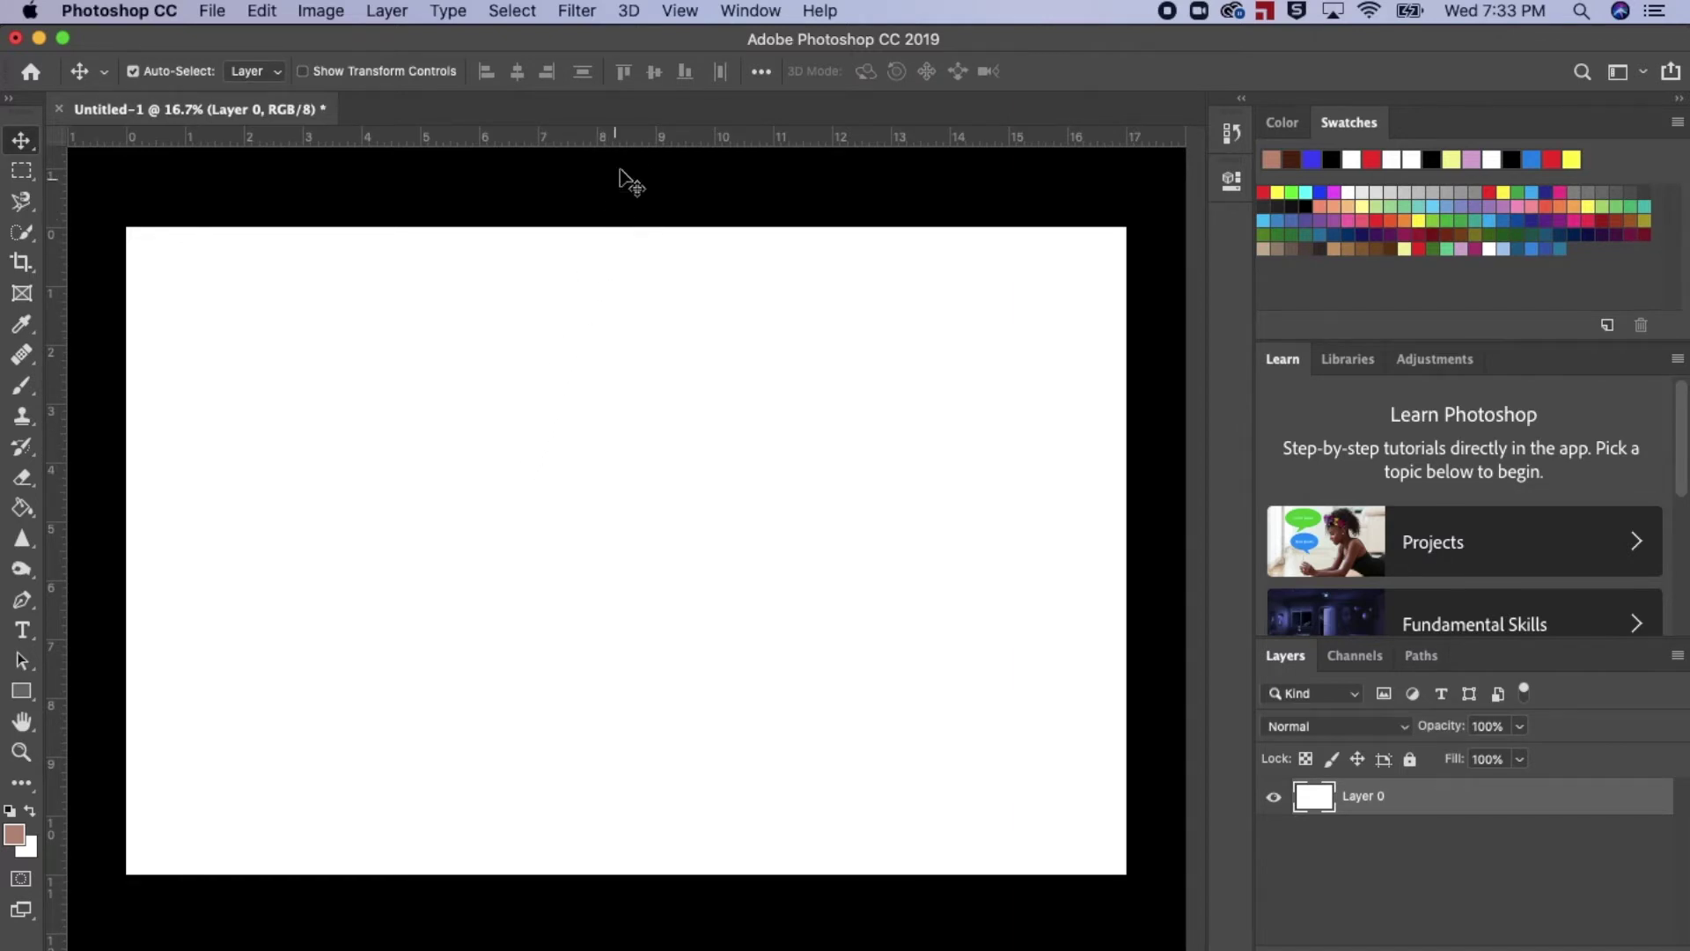
# - Turn the canvas grid on and then off again from View > Show
pyautogui.click(680, 13)
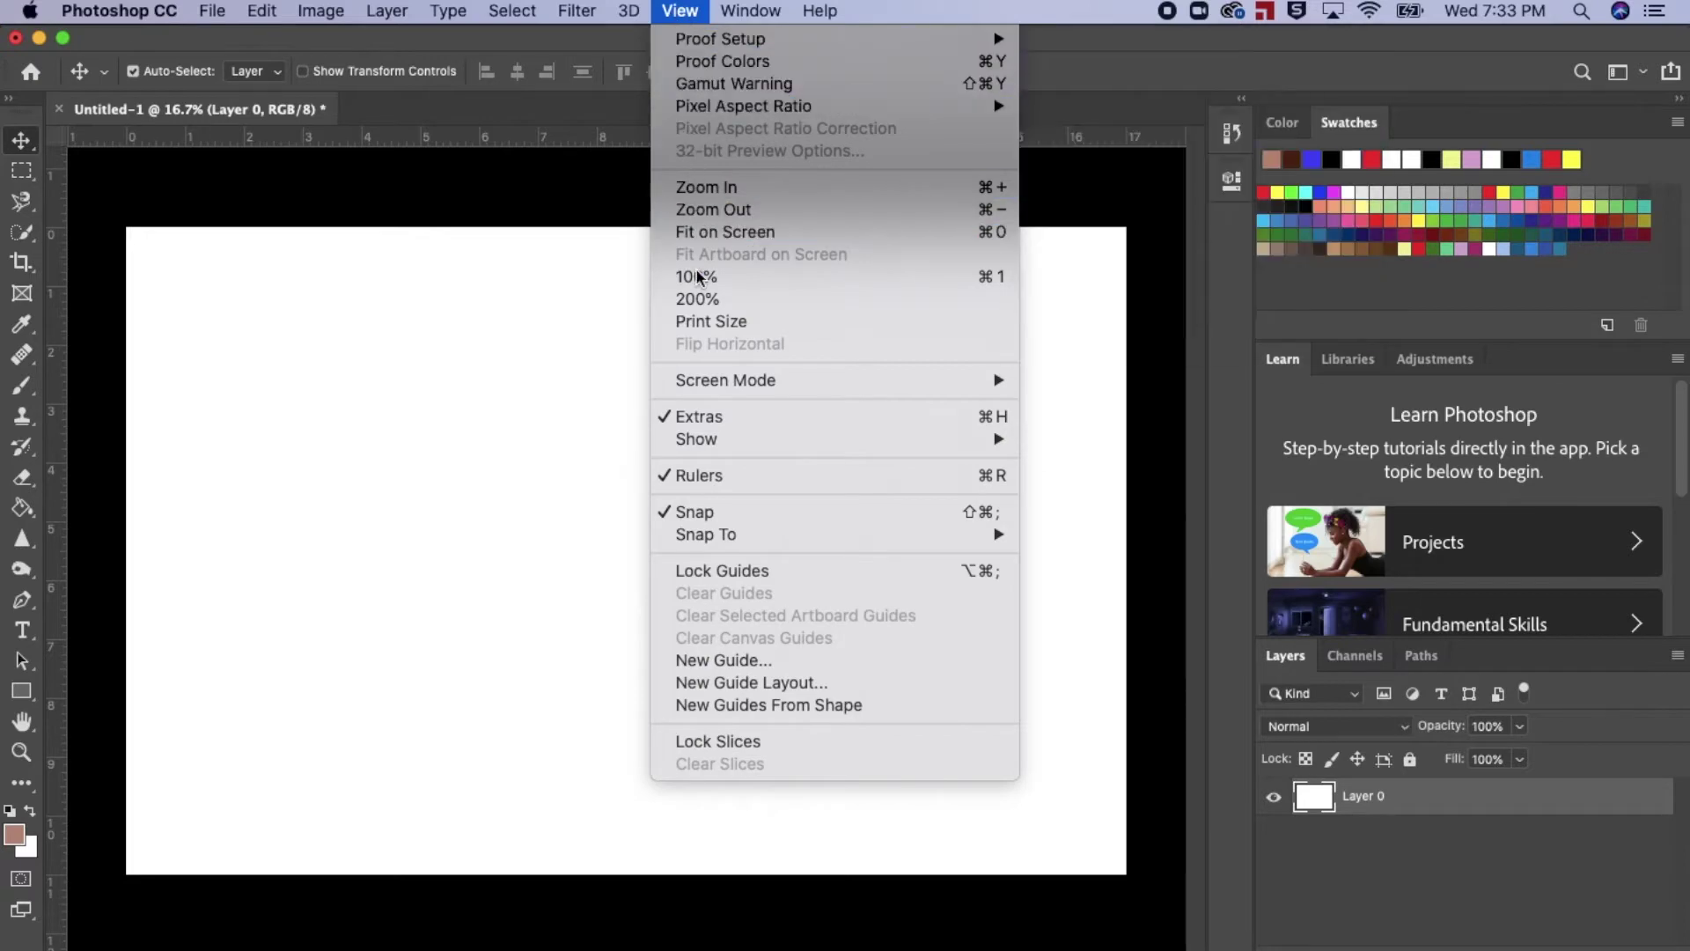
pyautogui.moveTo(708, 443)
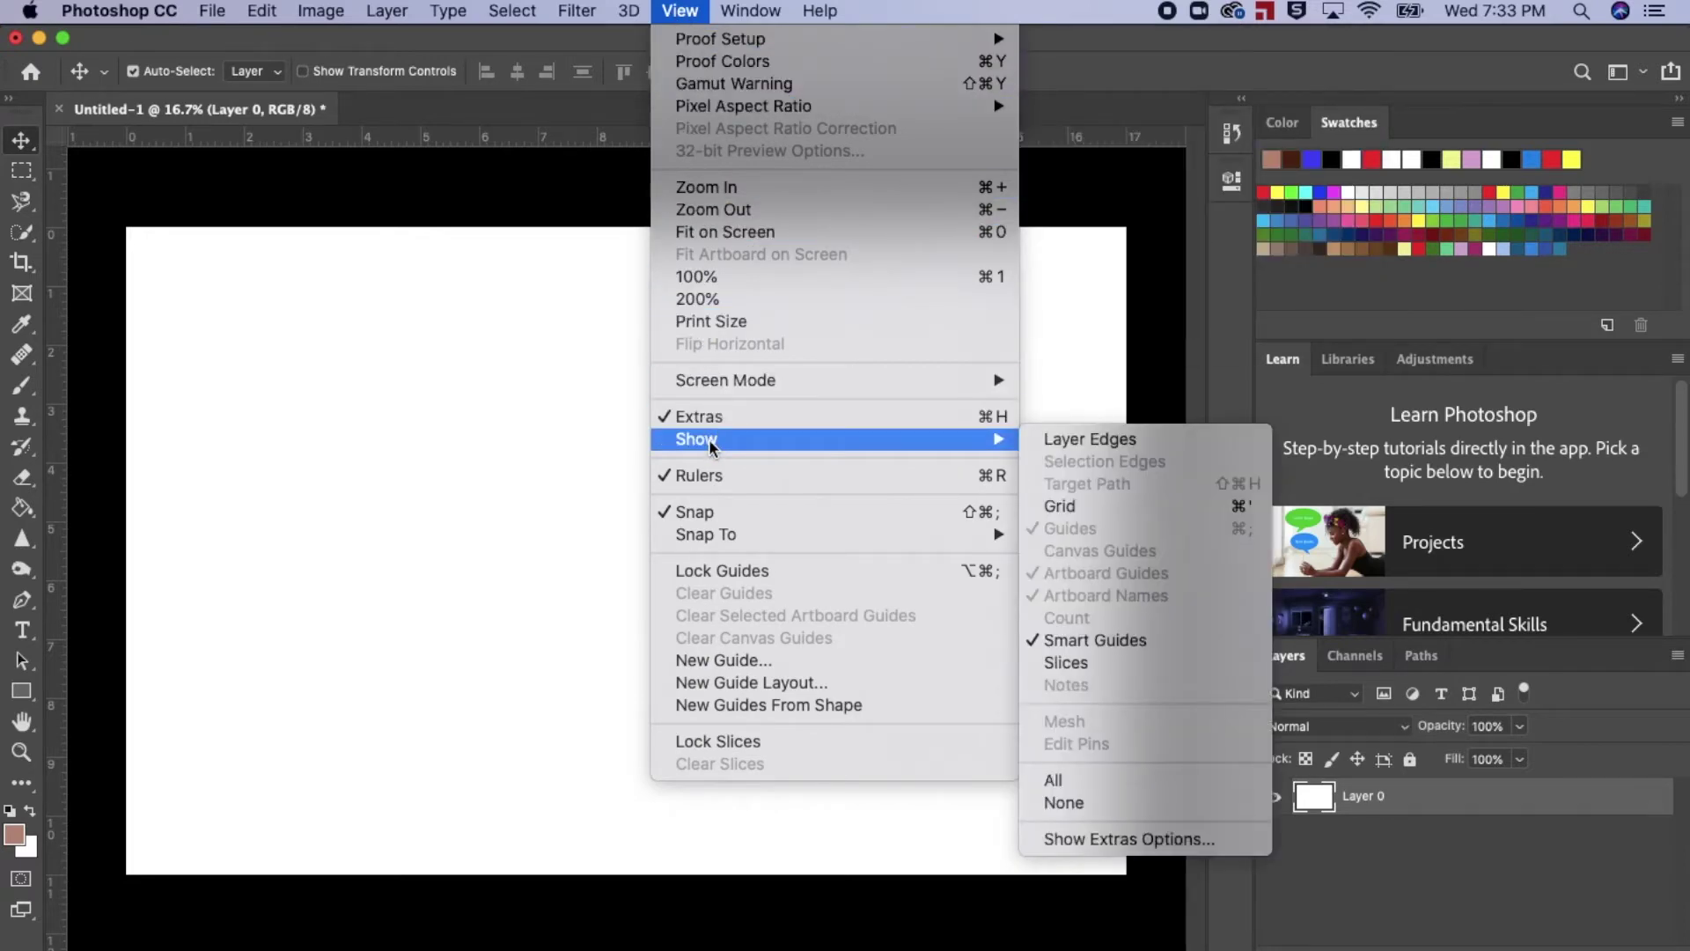
pyautogui.click(1089, 511)
pyautogui.click(680, 10)
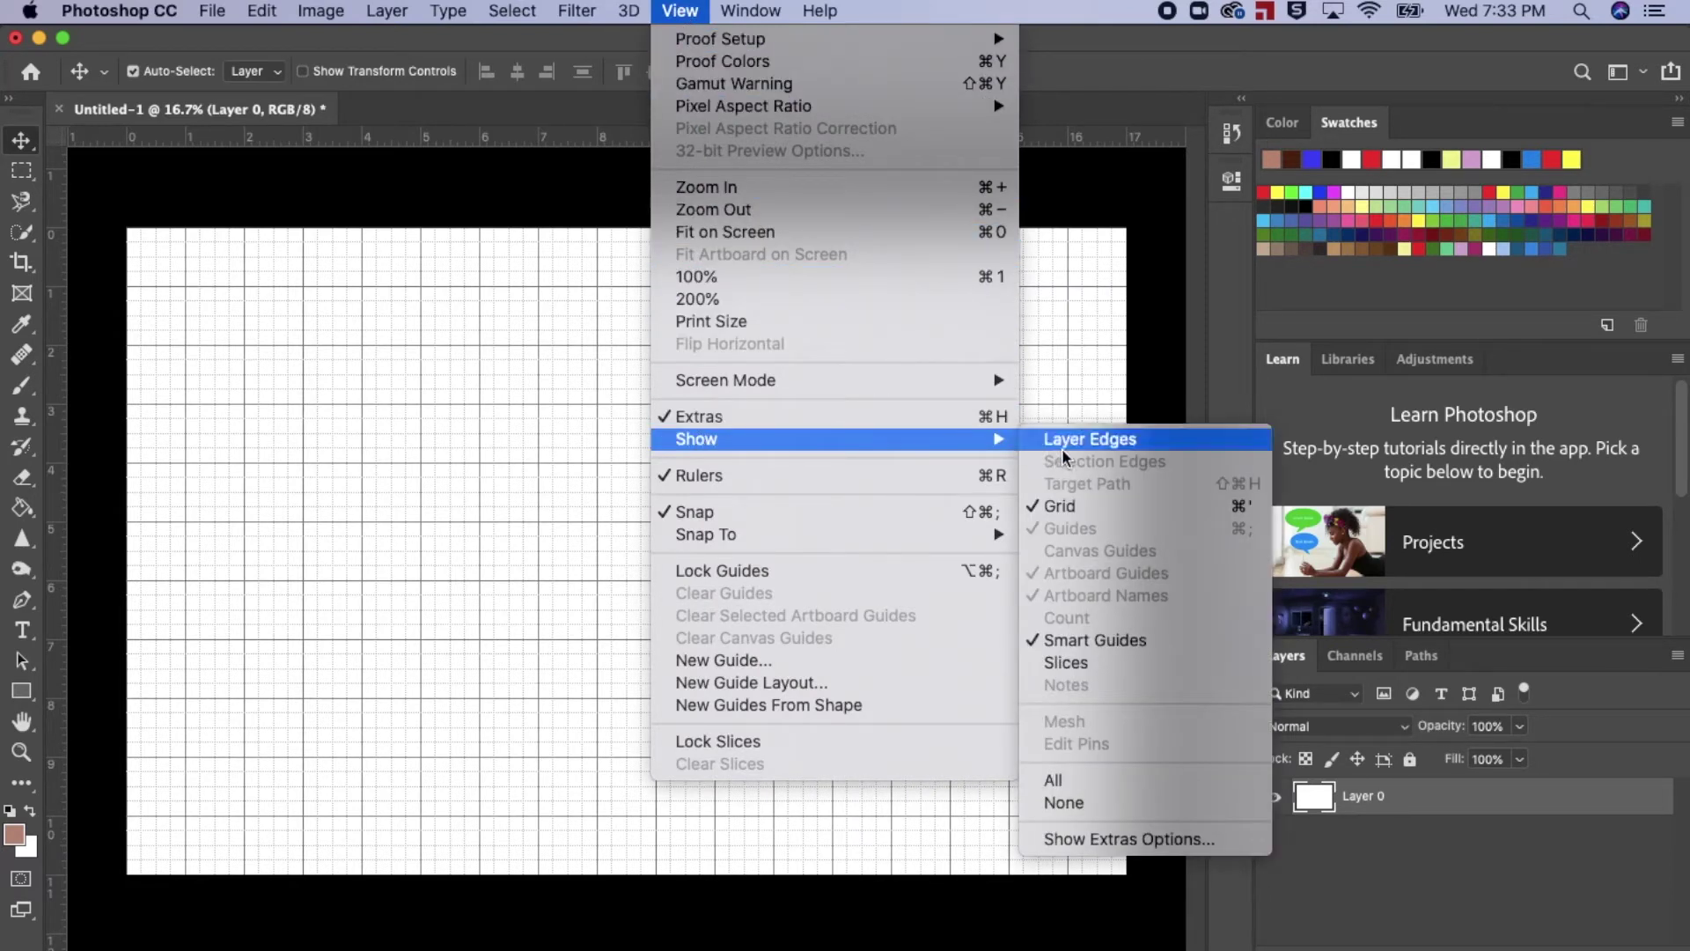
pyautogui.click(1072, 509)
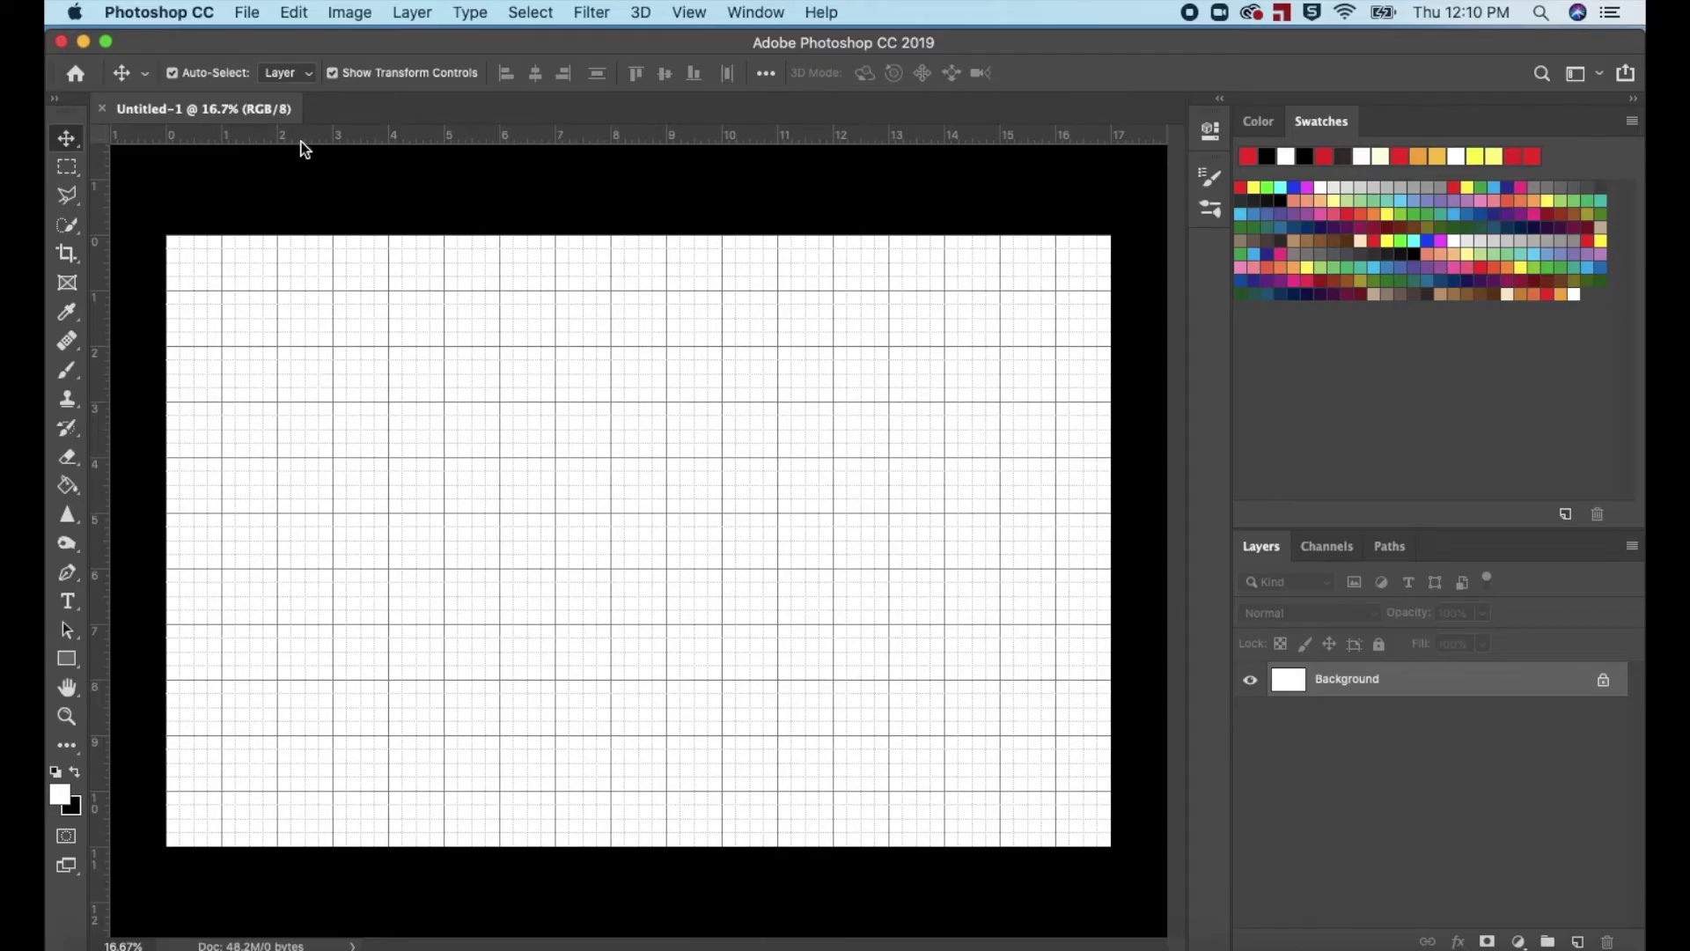
# - Add a horizontal guide 0.25 inch from the top of the canvas
pyautogui.moveTo(301, 140); pyautogui.dragTo(299, 251)
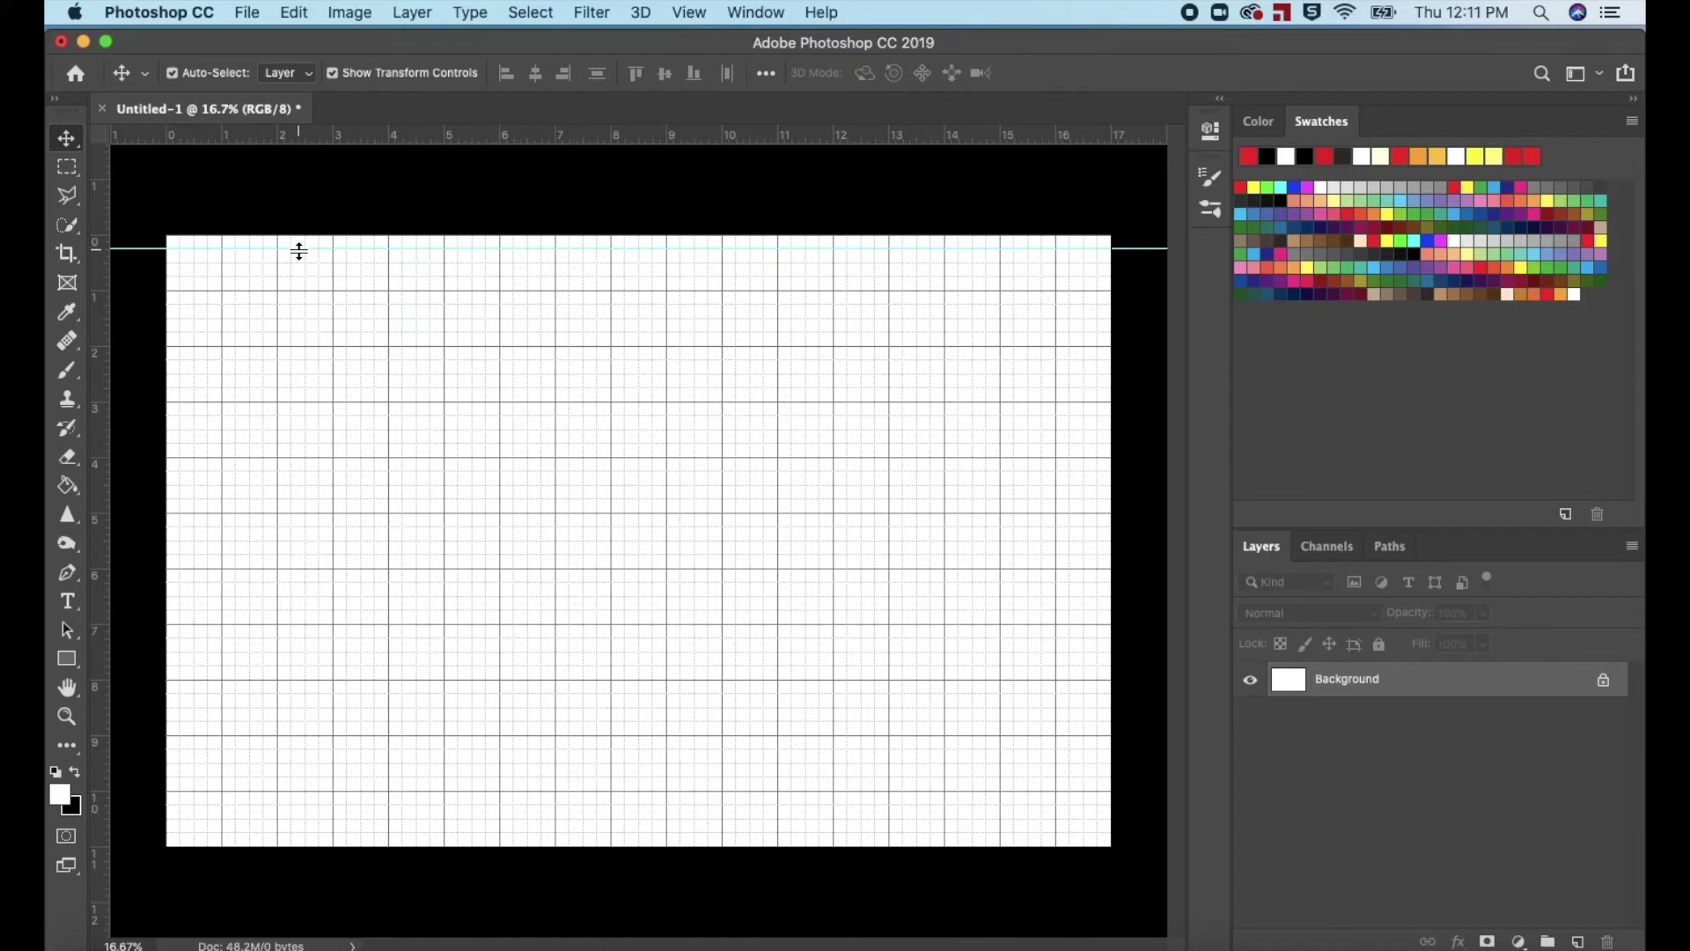
# - Set canvas guides to Light Red in Preferences and add a vertical guide 0.25 in from the left
pyautogui.click(191, 14)
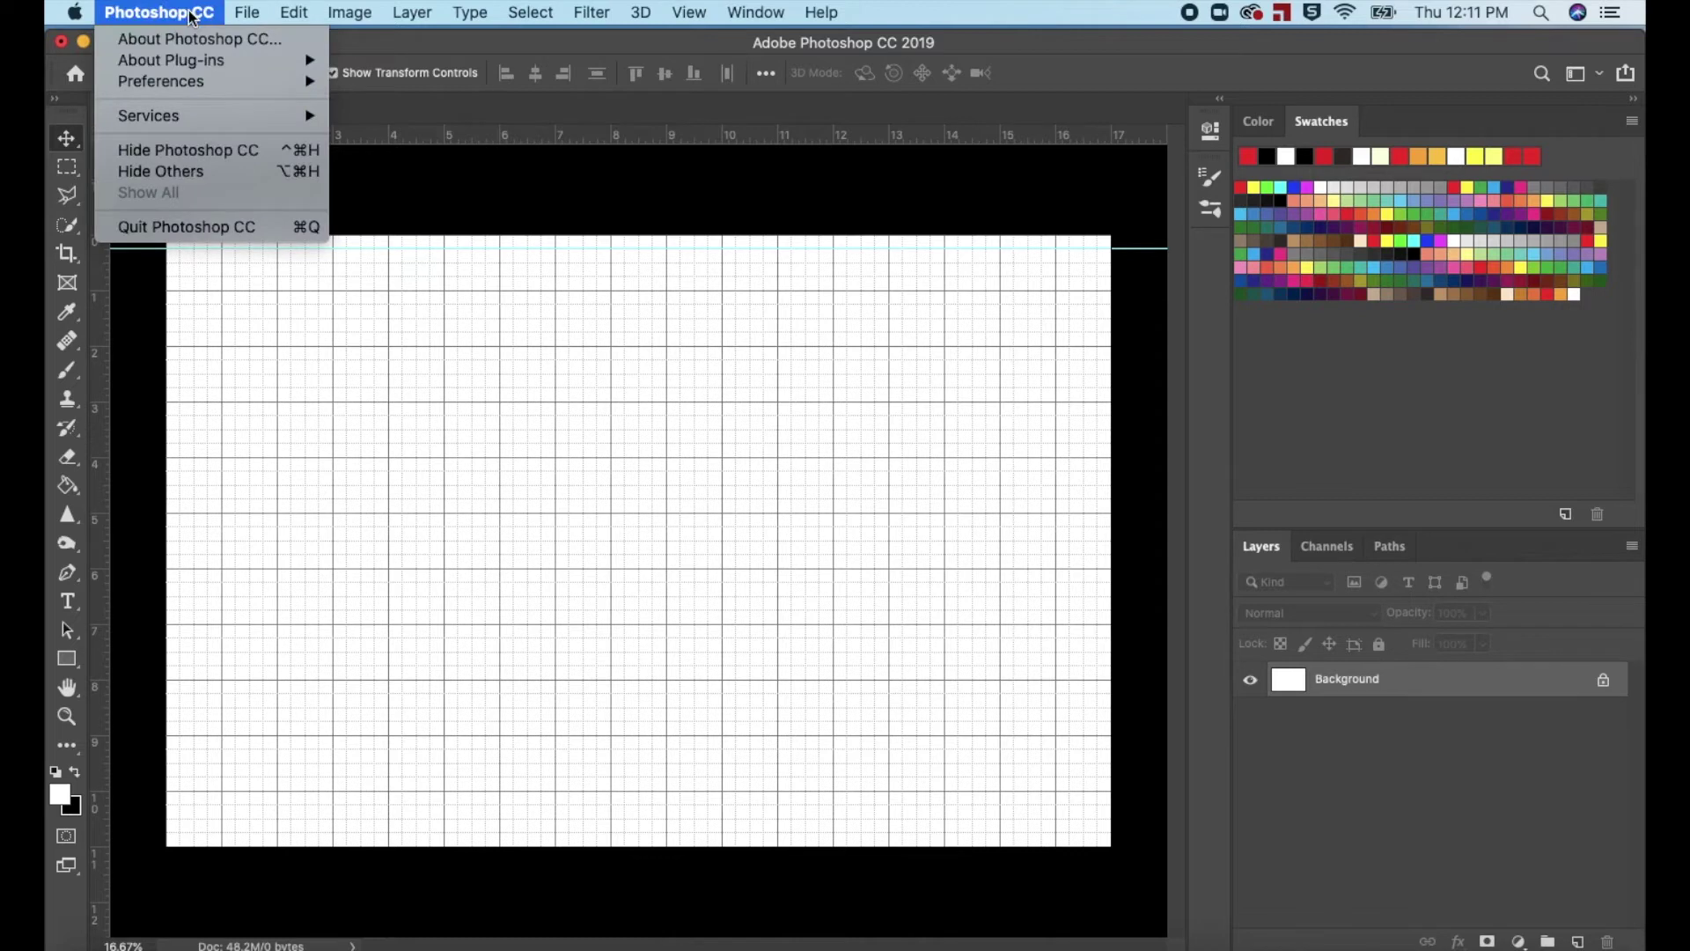
pyautogui.moveTo(206, 83)
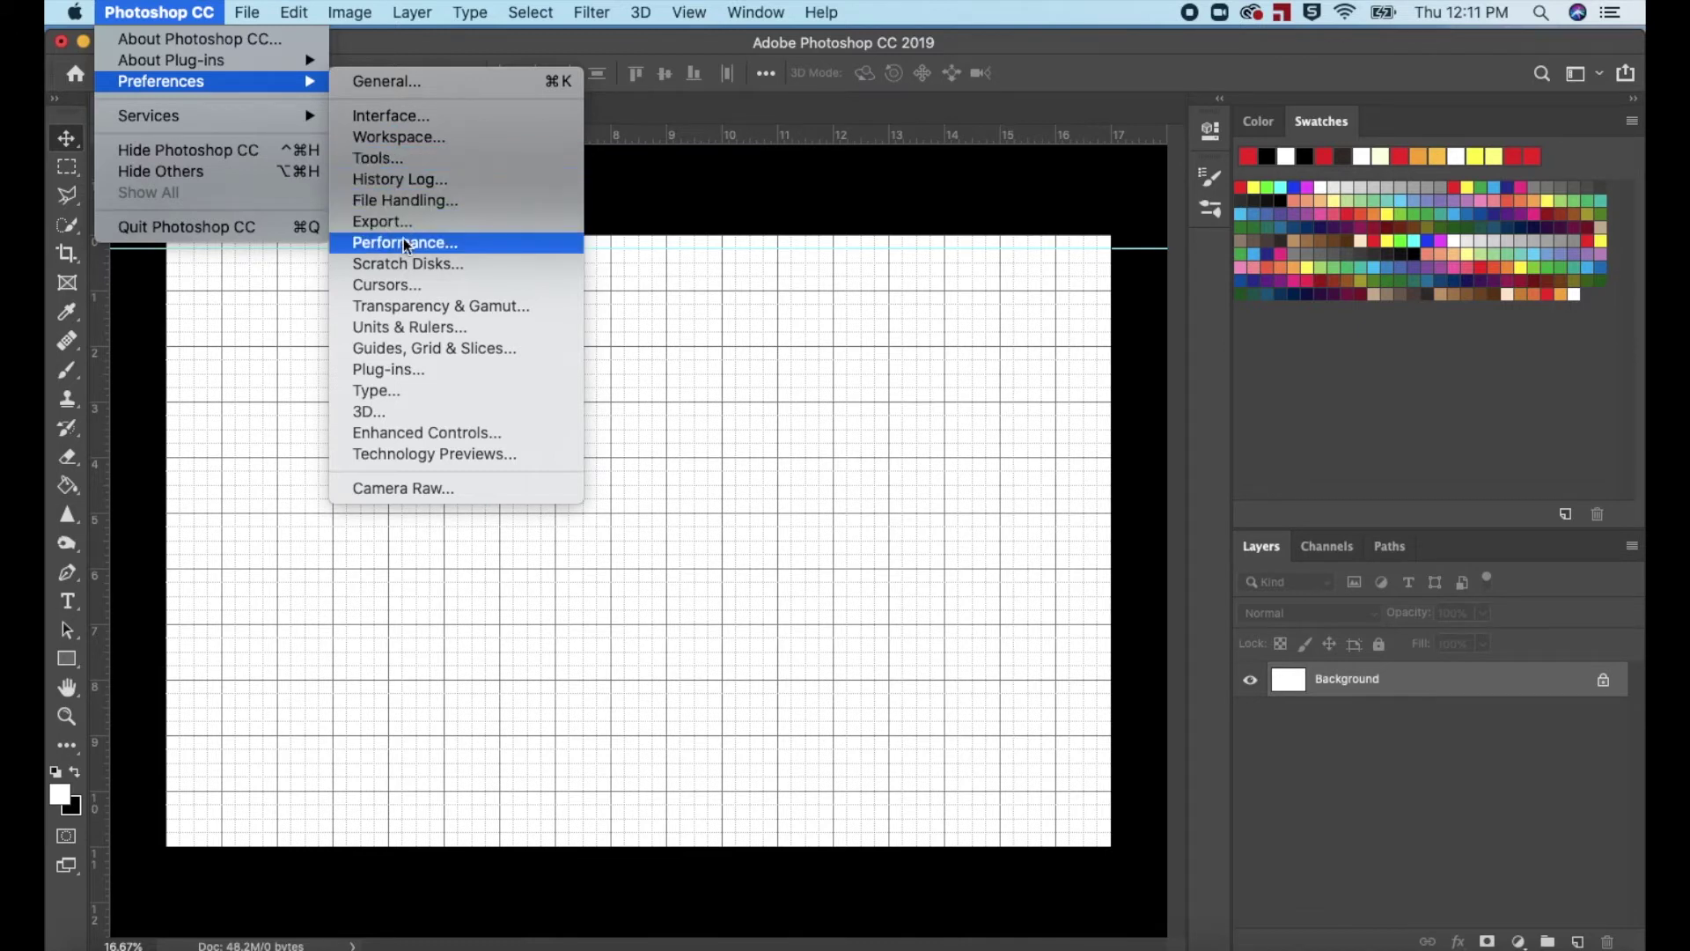
pyautogui.click(405, 348)
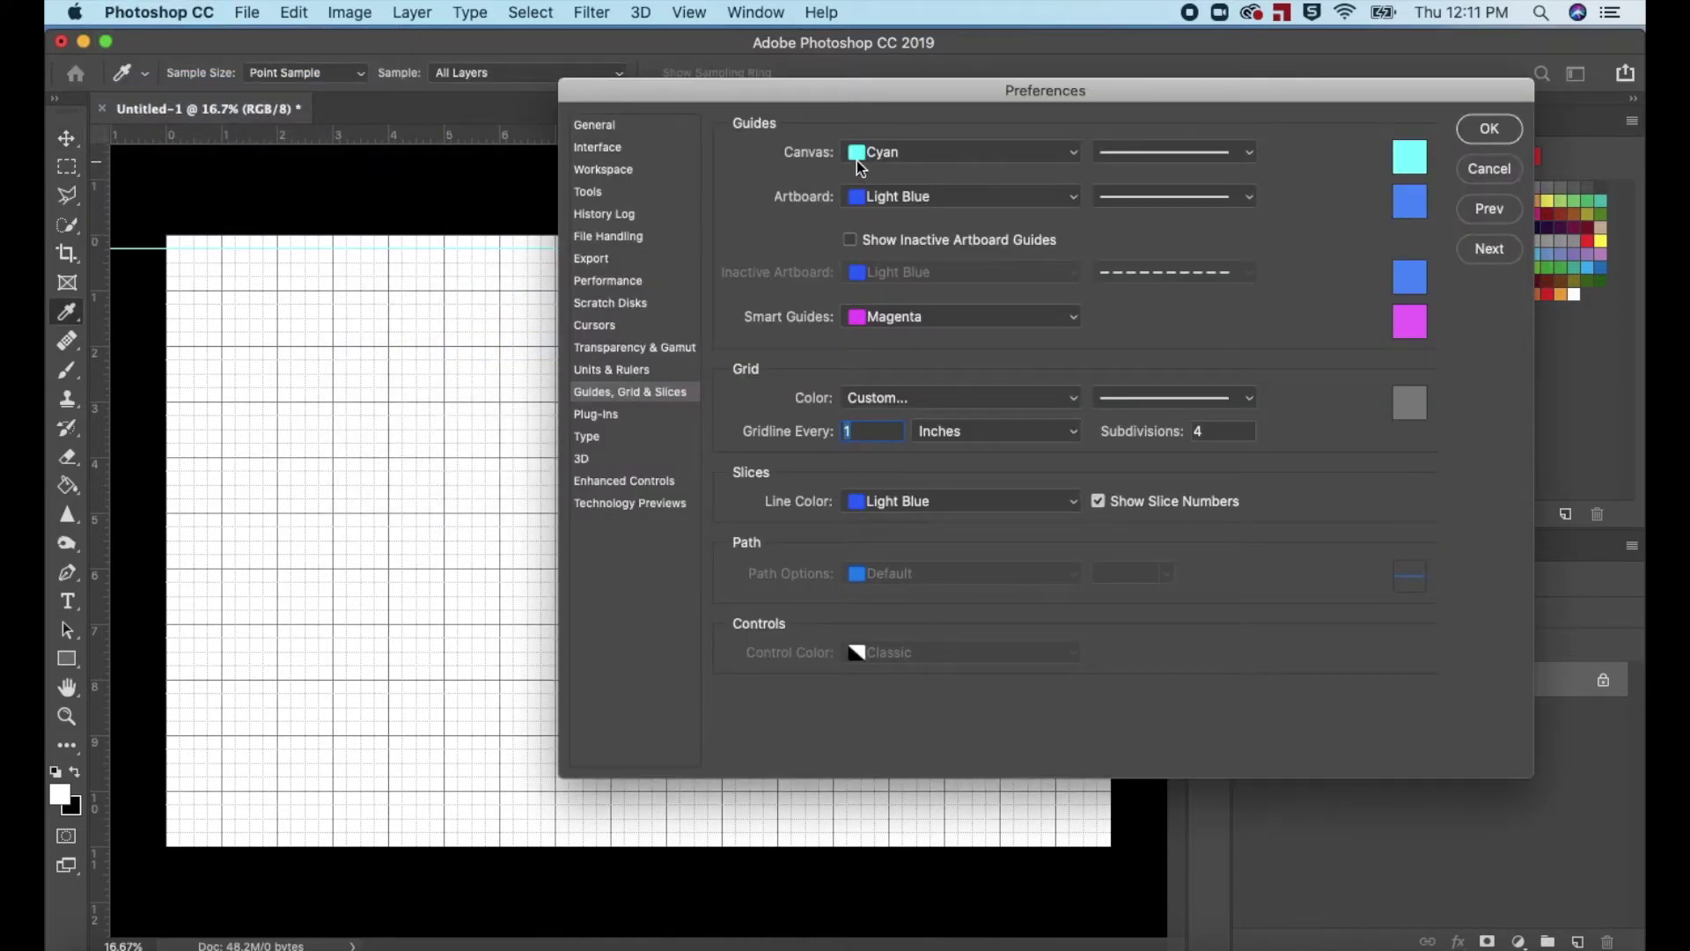
pyautogui.click(1075, 158)
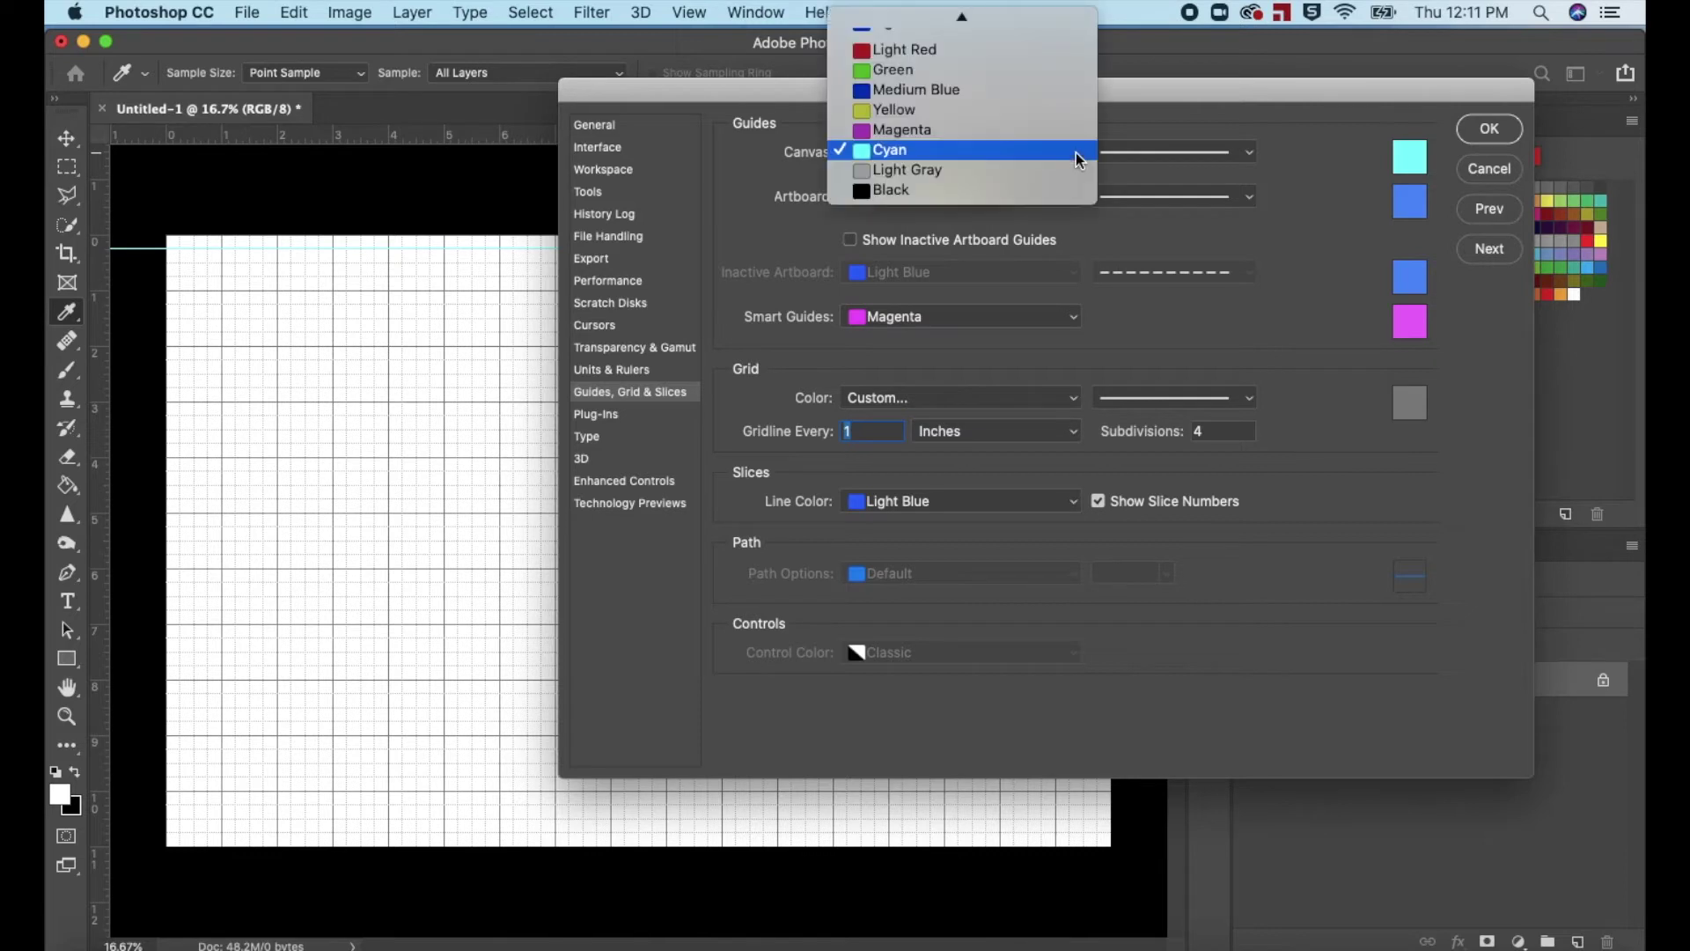
pyautogui.click(1057, 50)
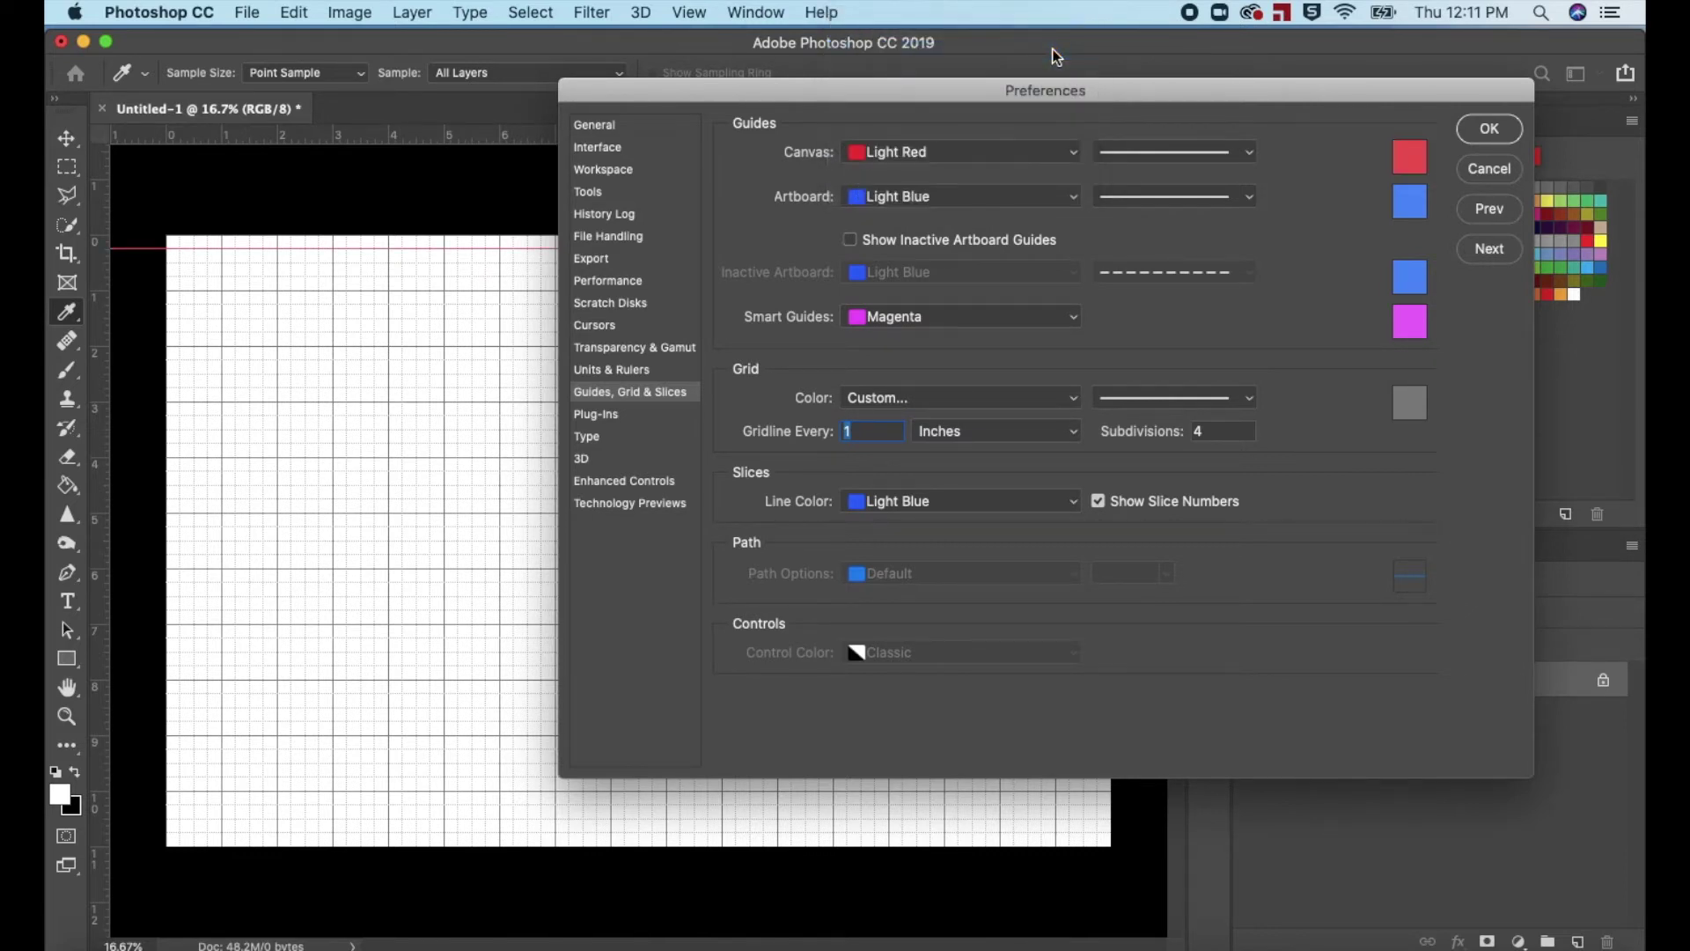
pyautogui.click(1499, 132)
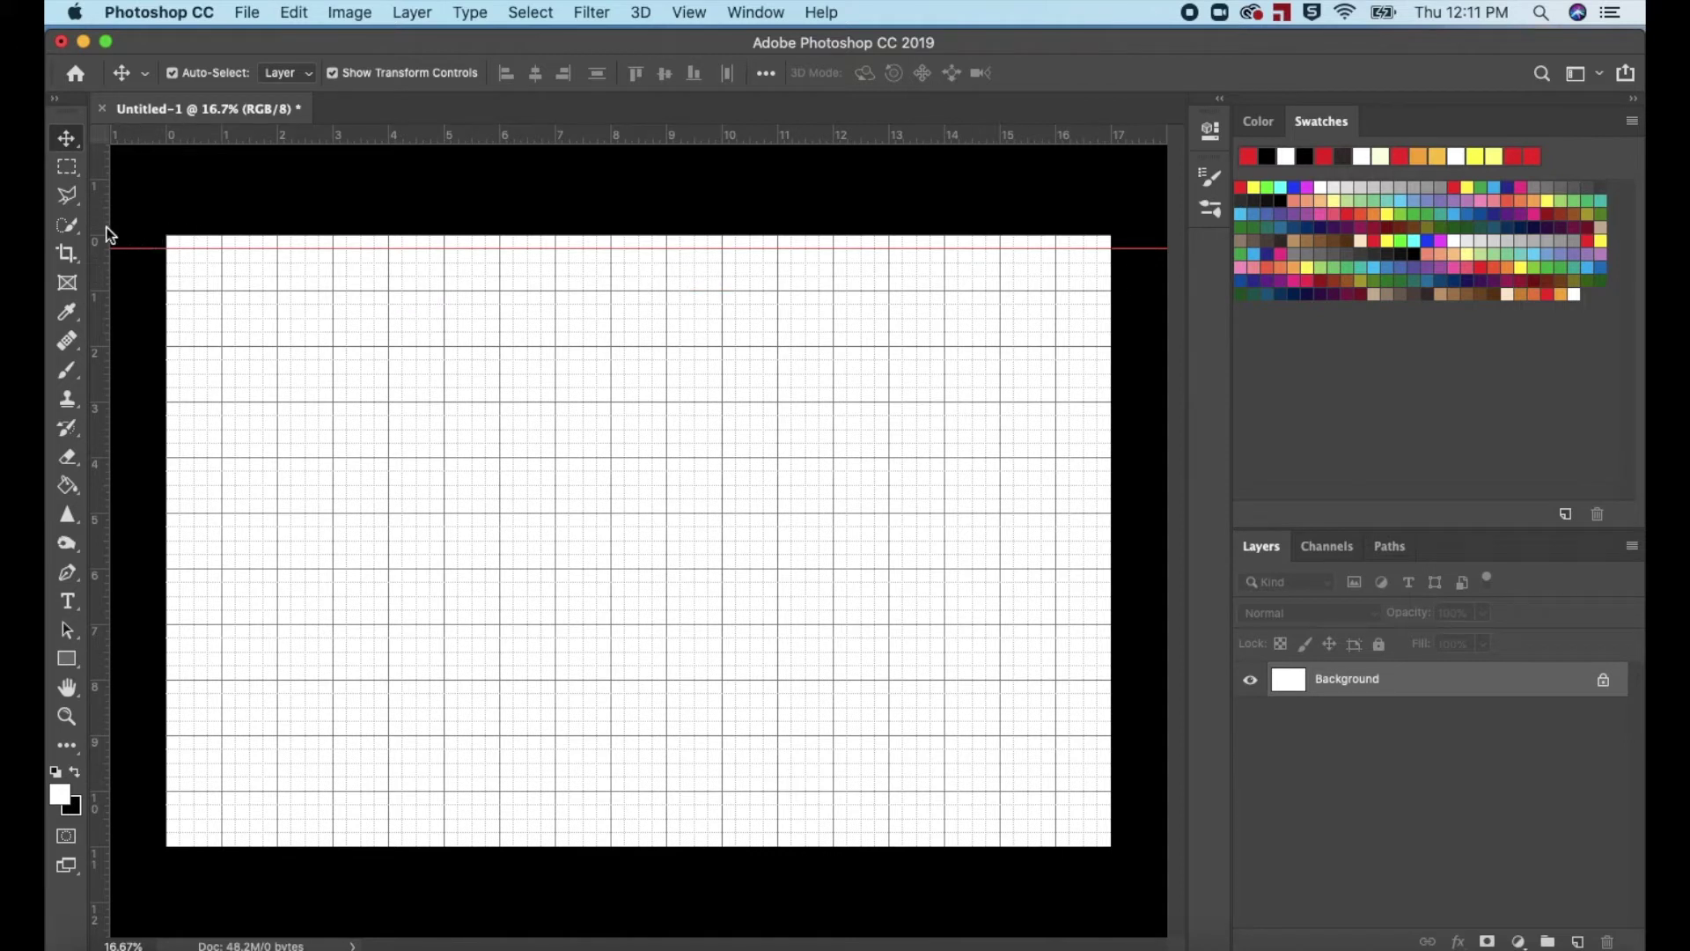
pyautogui.moveTo(104, 233); pyautogui.dragTo(179, 230)
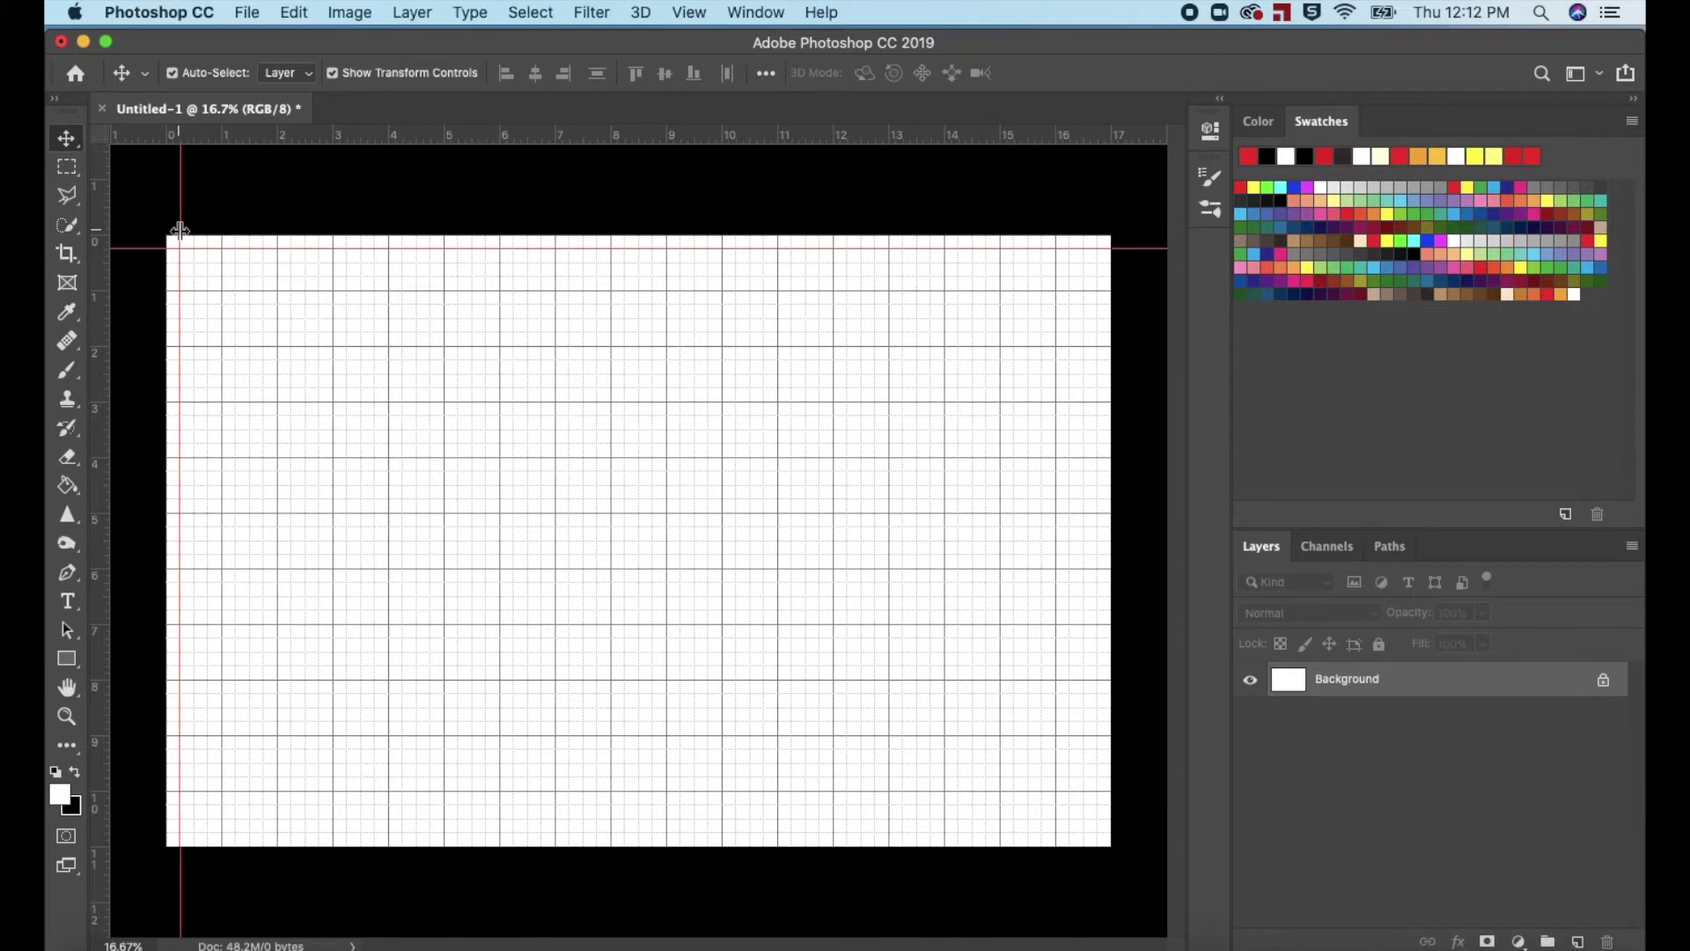
# - Check in the View menu's Snap To options that snapping is on
pyautogui.click(690, 12)
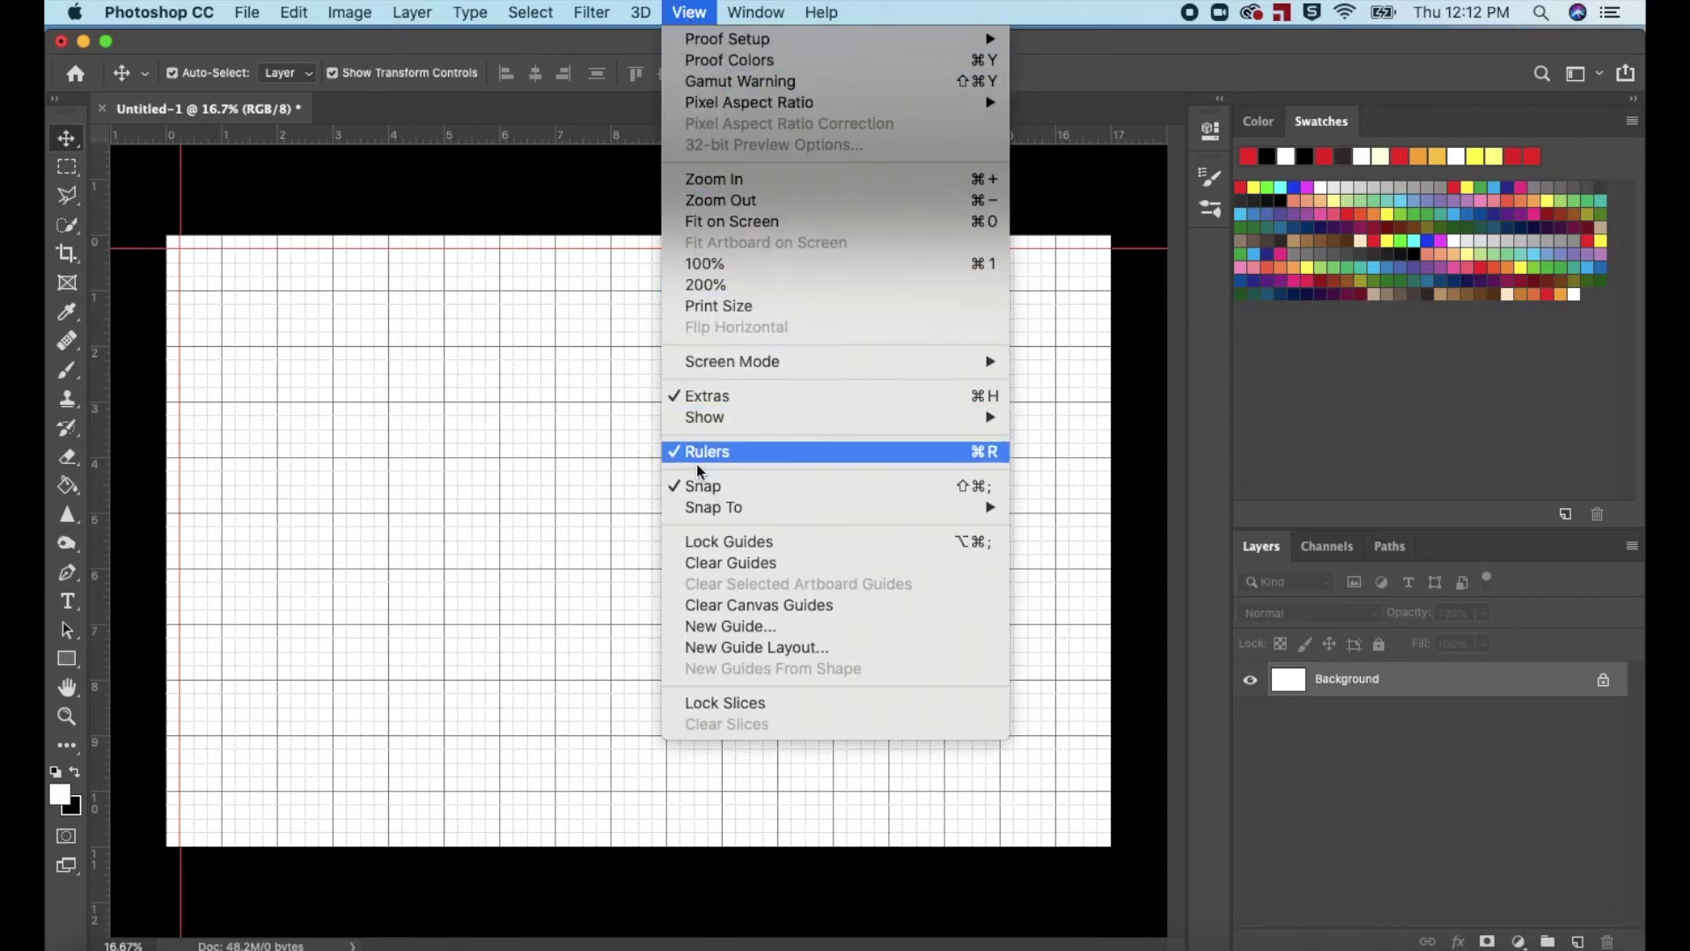
pyautogui.moveTo(709, 509)
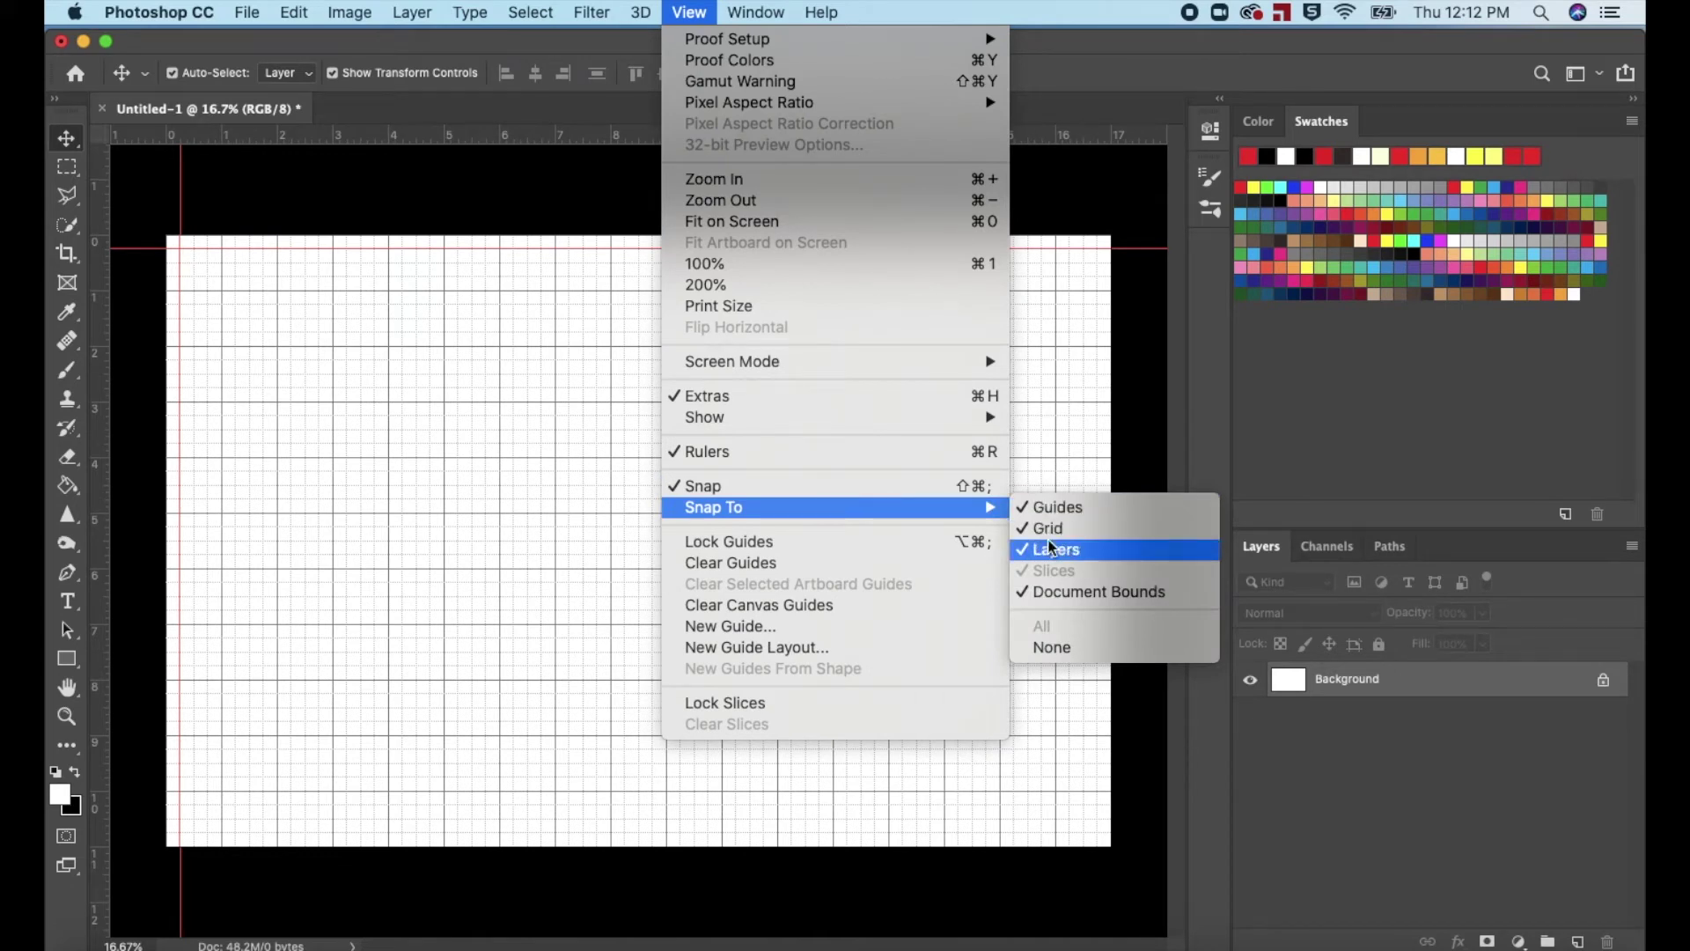
pyautogui.click(509, 166)
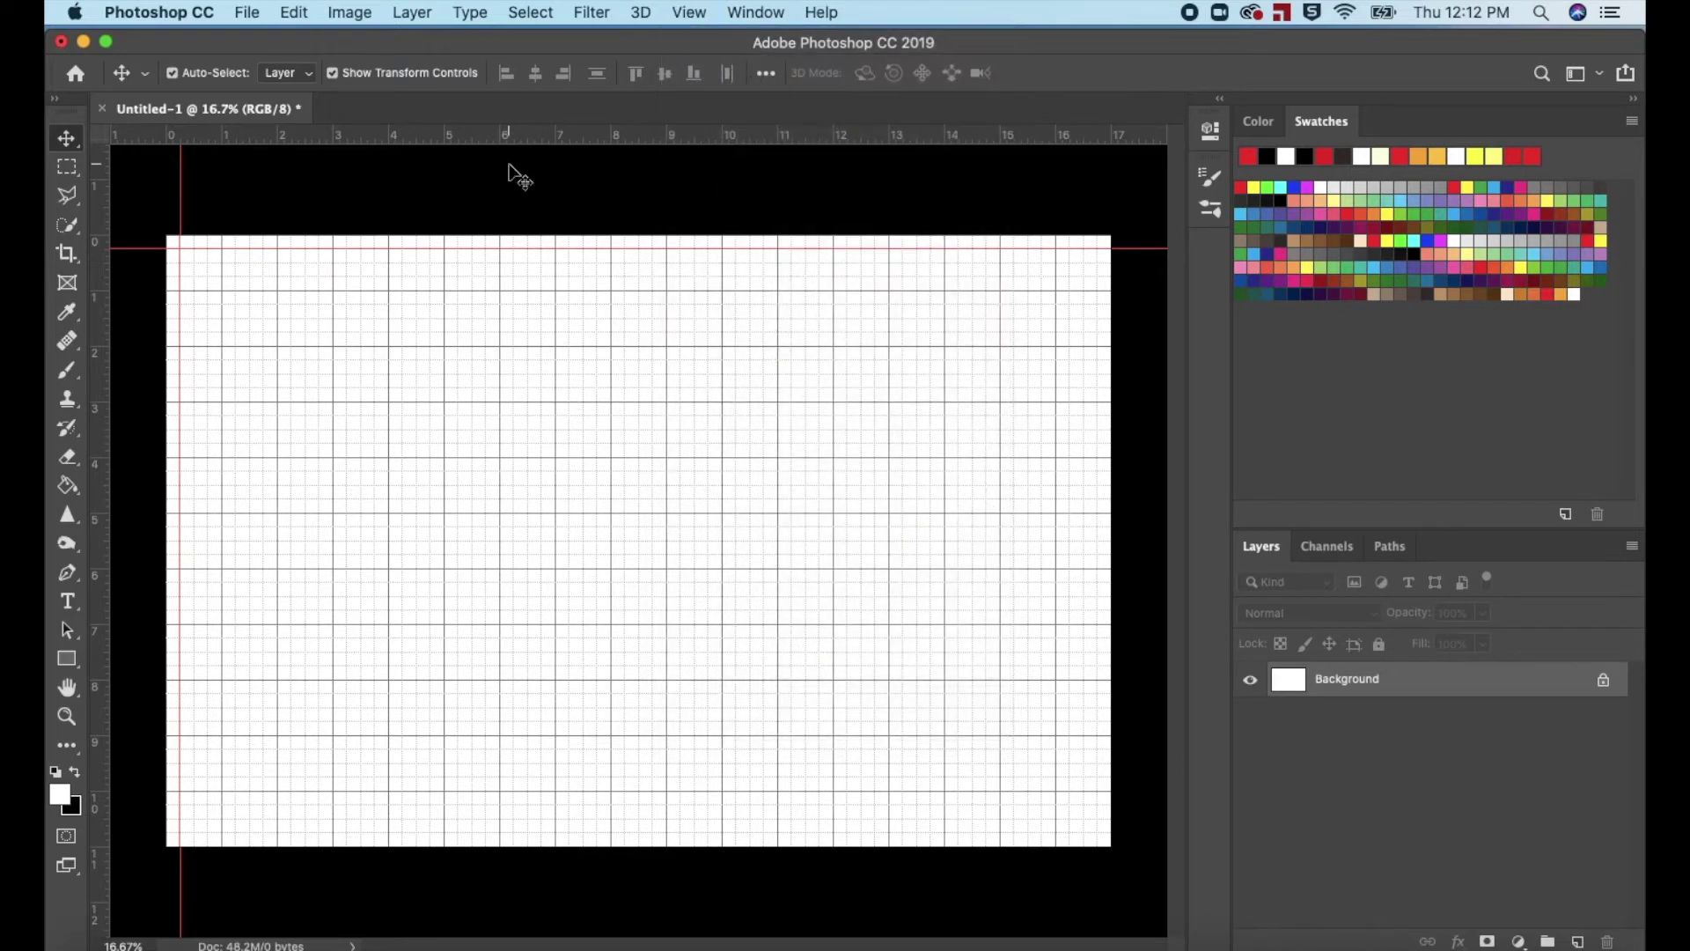
# - Add guides at the bottom and right edges plus two horizontal guides across the lower page
pyautogui.moveTo(509, 148); pyautogui.dragTo(529, 832)
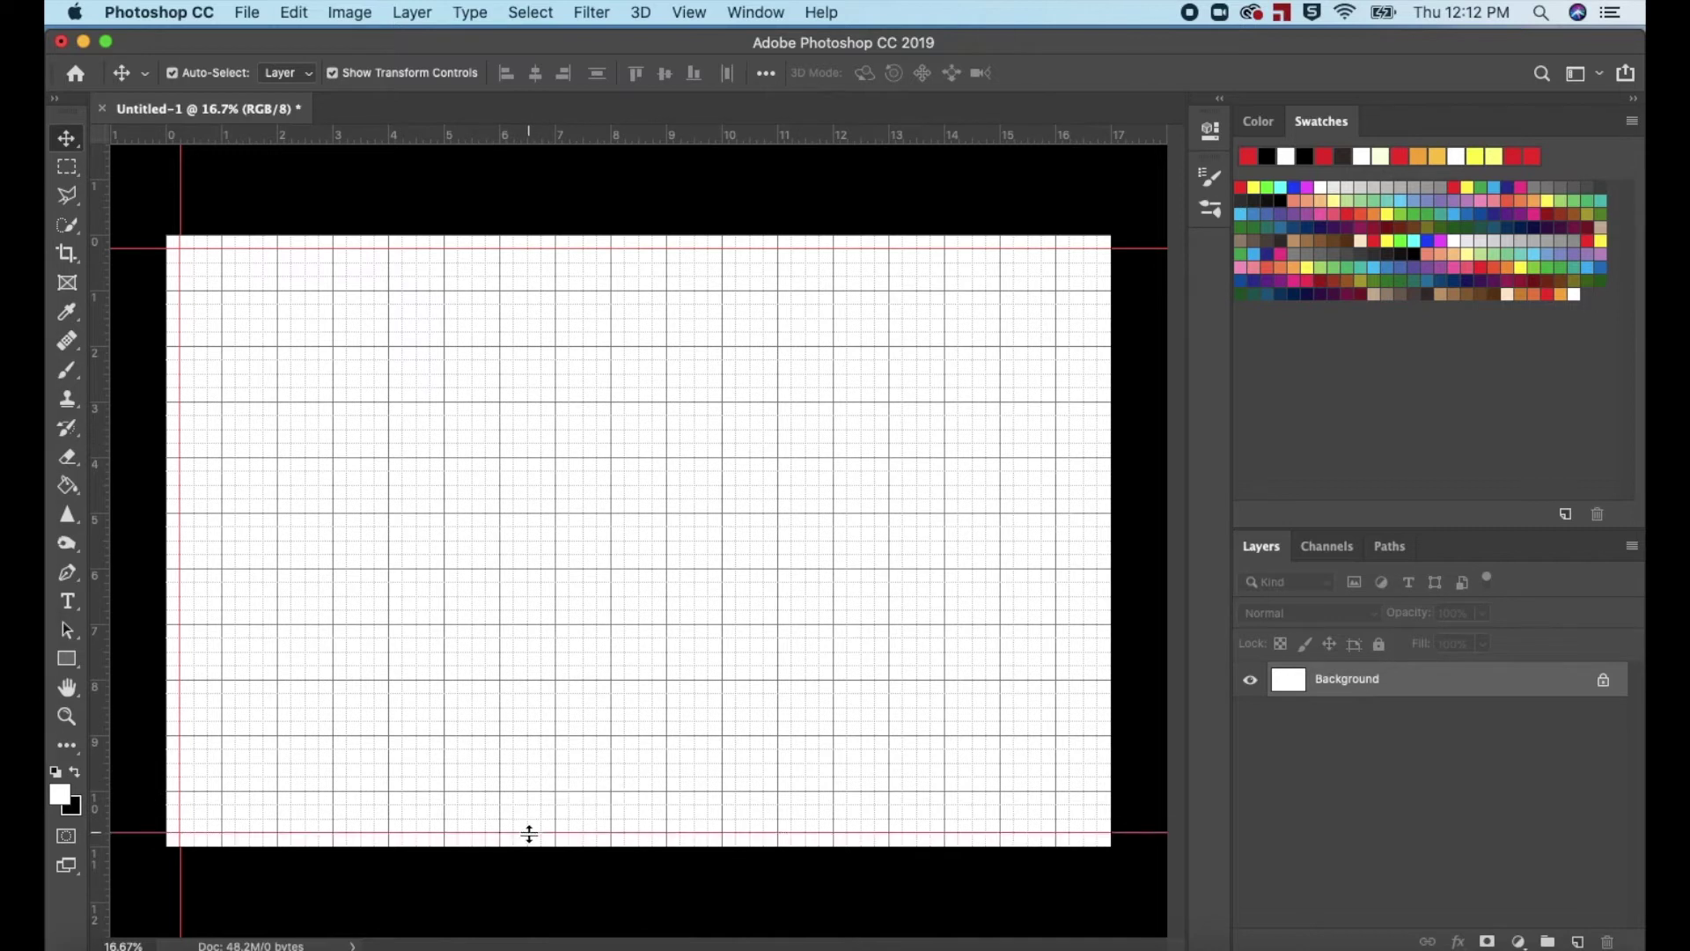
pyautogui.moveTo(100, 414); pyautogui.dragTo(1094, 629)
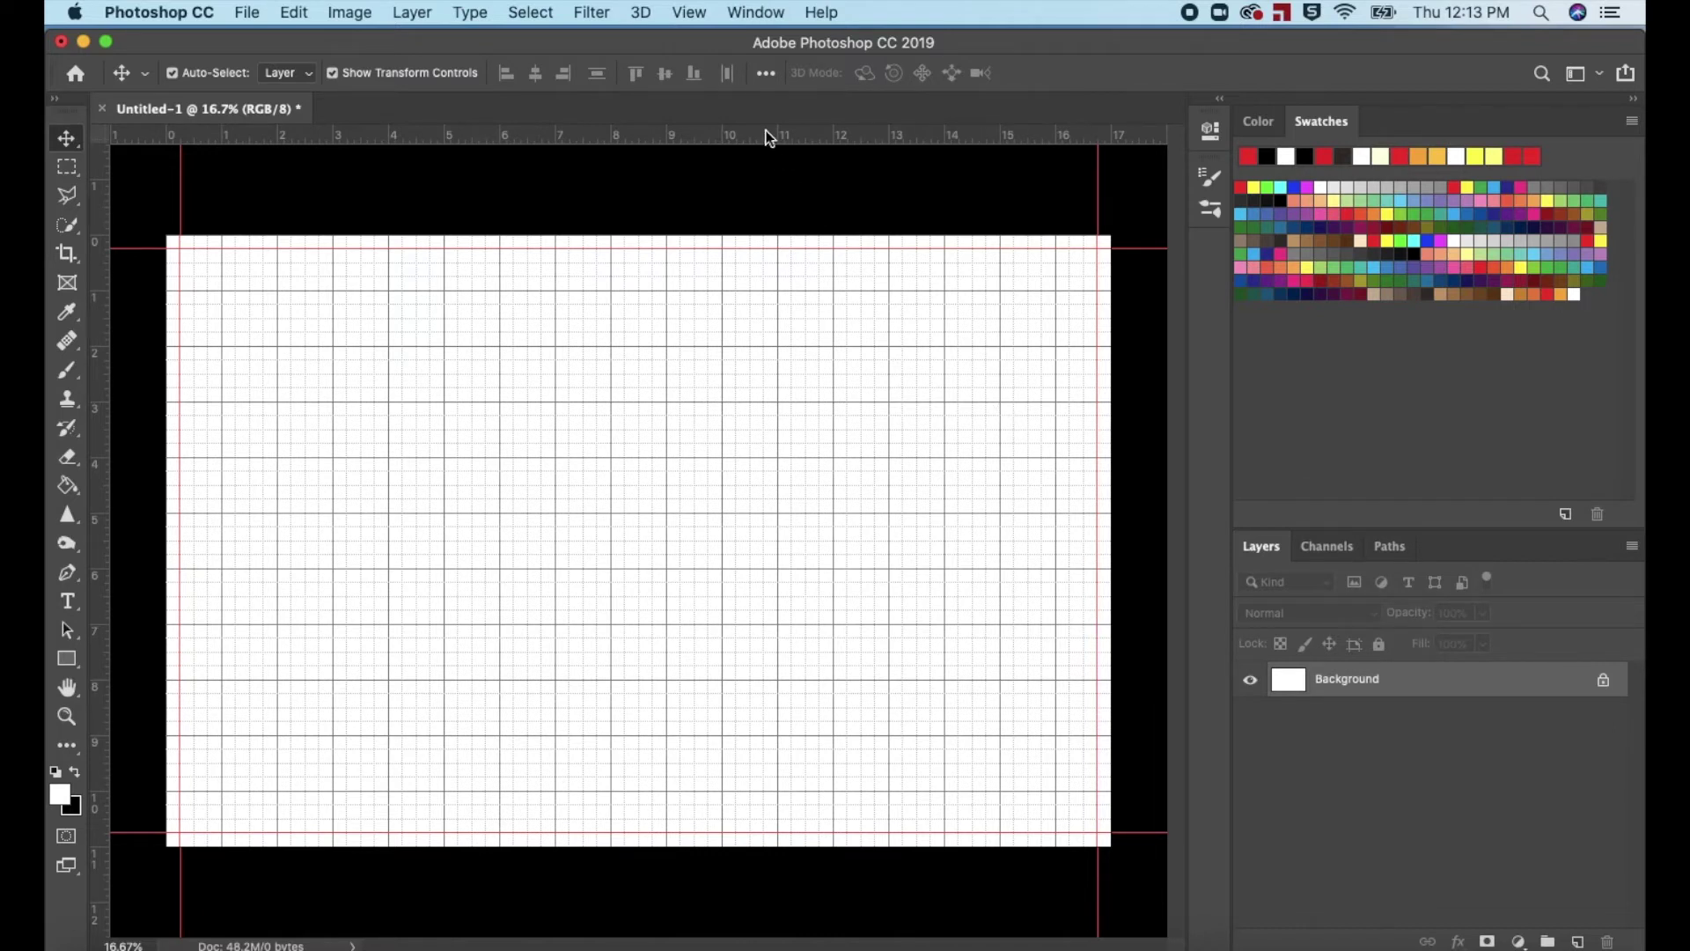
pyautogui.moveTo(767, 135); pyautogui.dragTo(719, 623)
pyautogui.moveTo(680, 134); pyautogui.dragTo(709, 608)
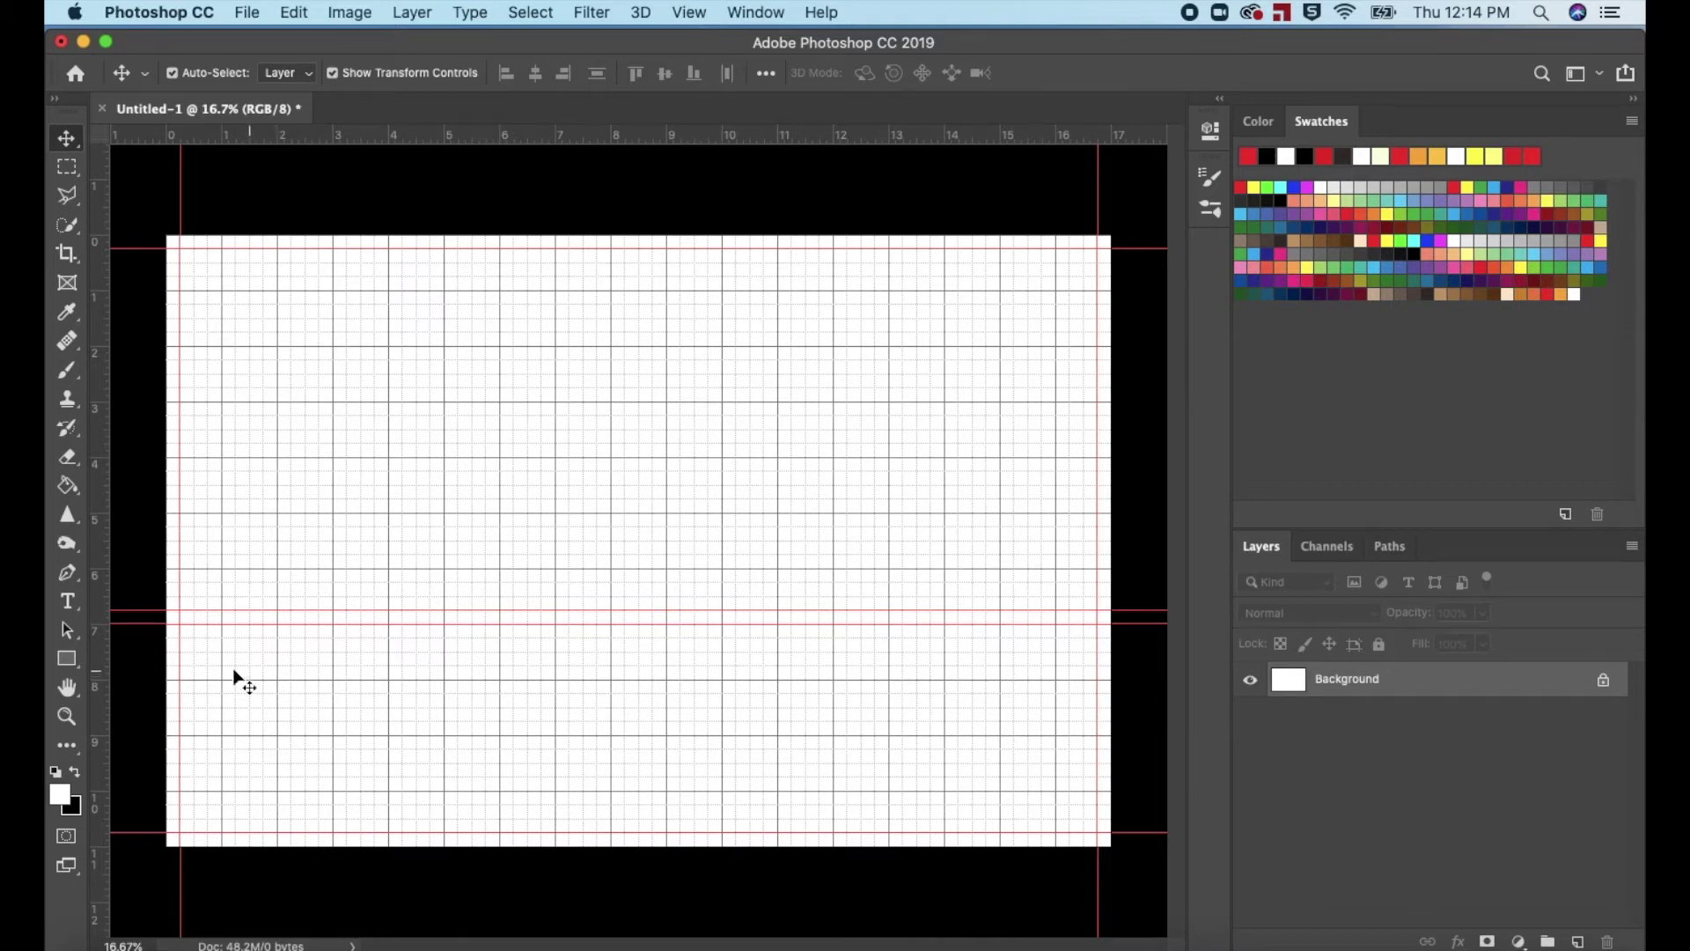
# - Zoom in and draw a small 75 × 75 px square with the Rectangle tool
pyautogui.click(70, 666)
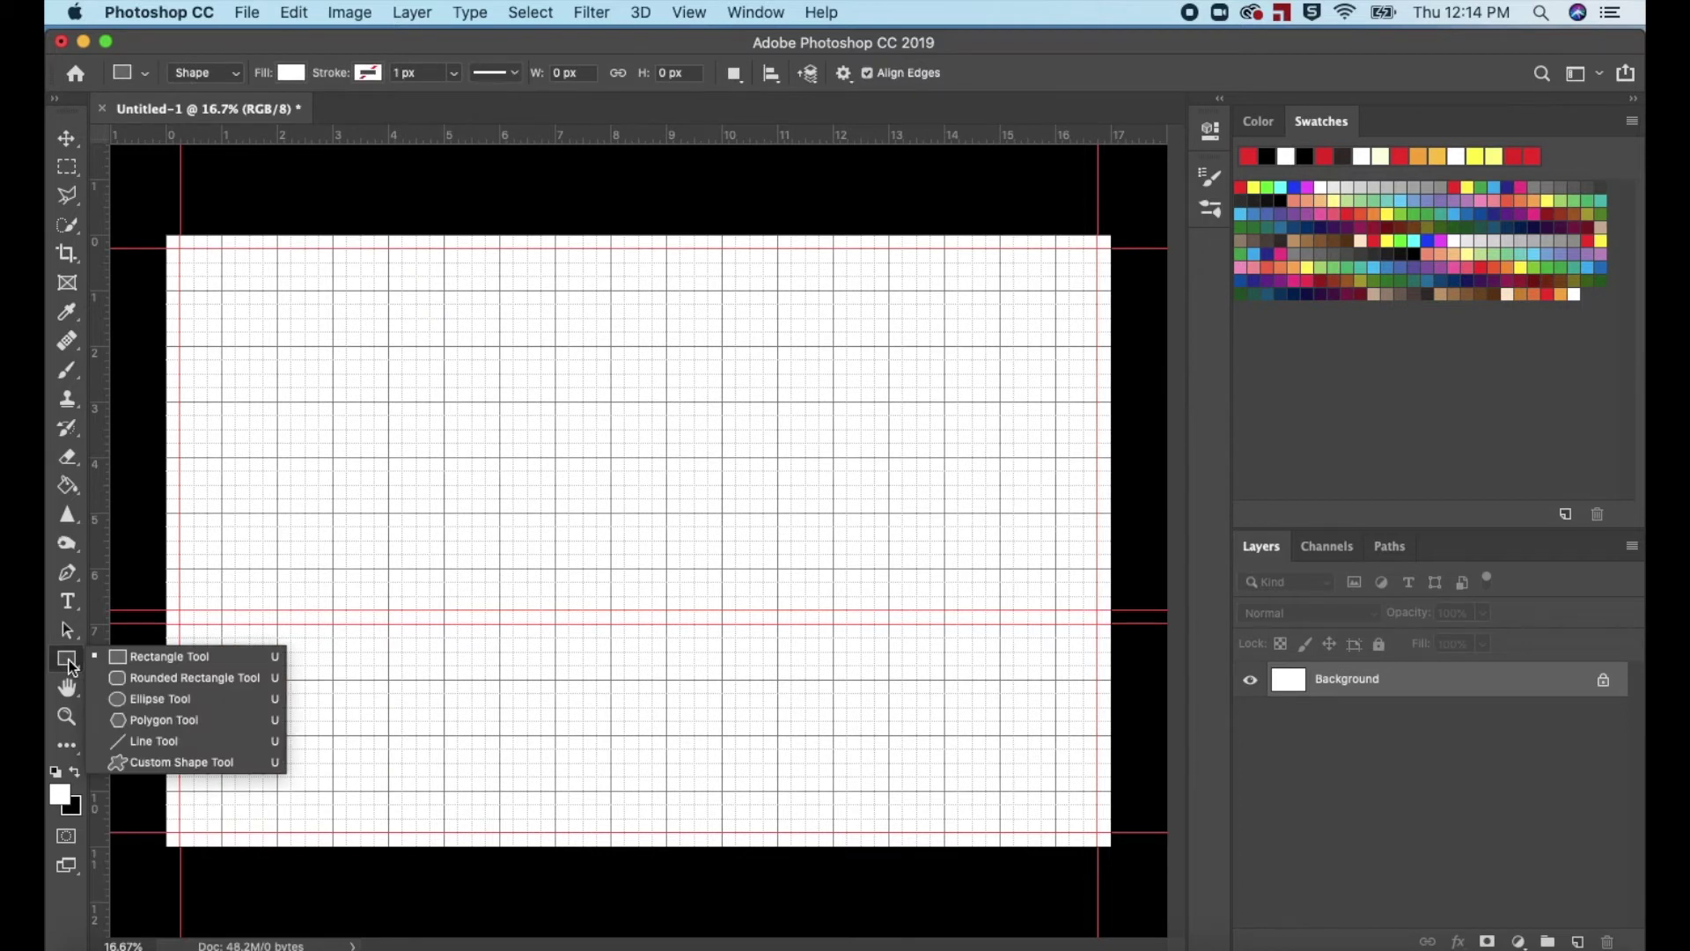
pyautogui.click(131, 656)
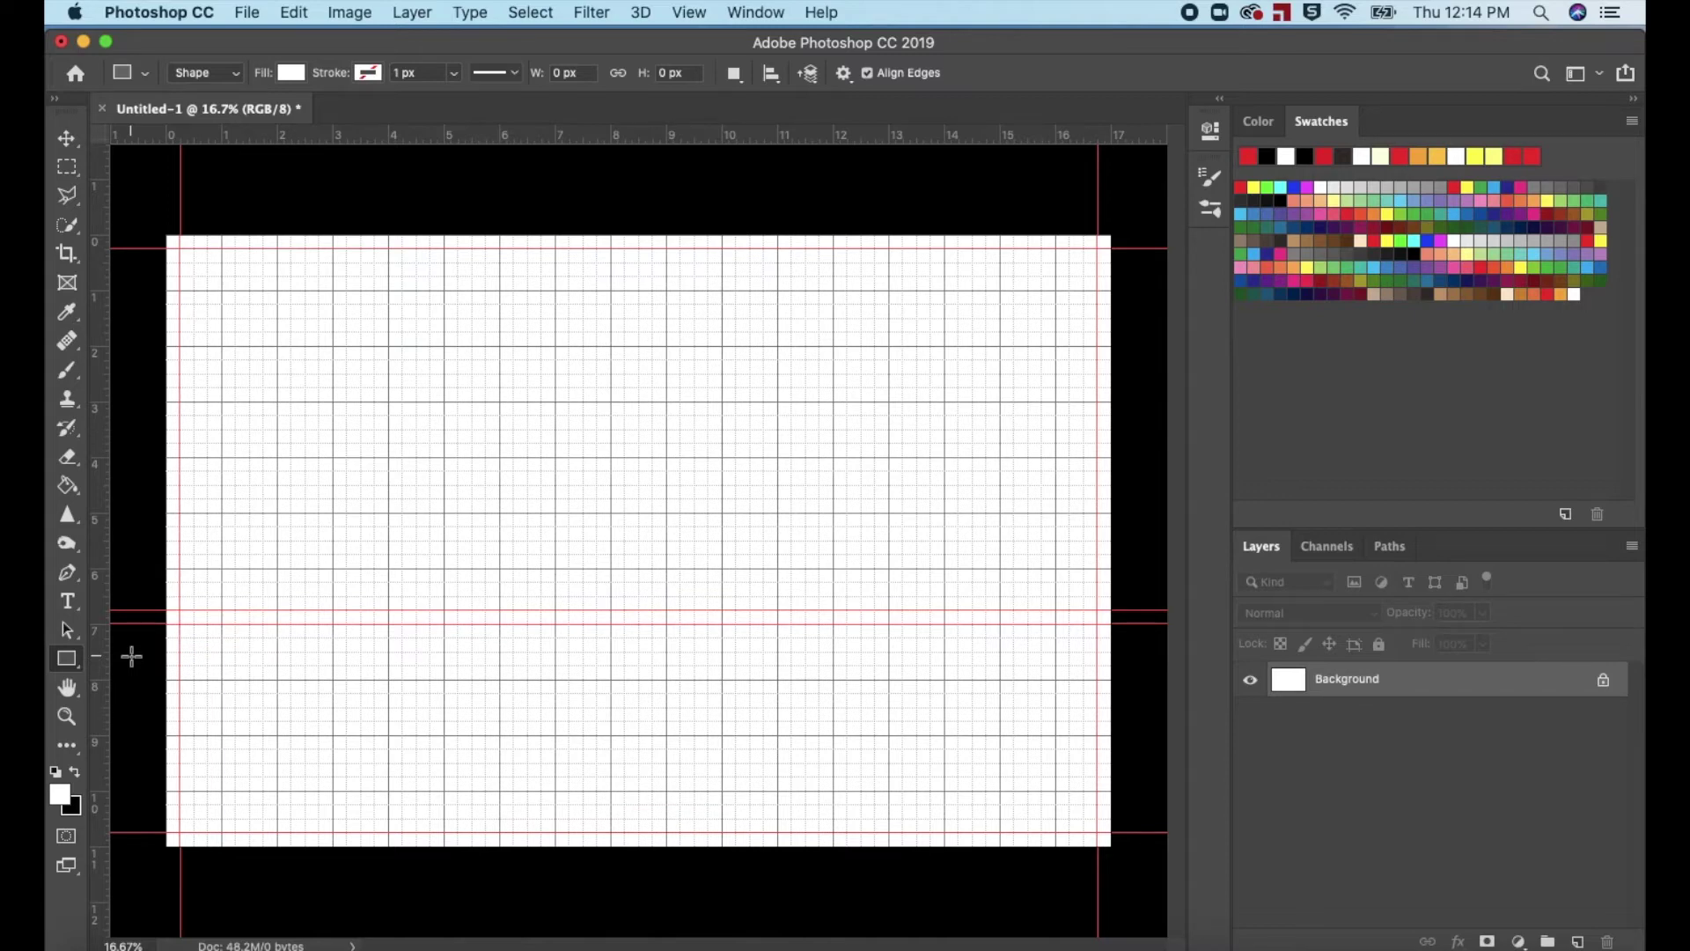
pyautogui.press('super+equal')
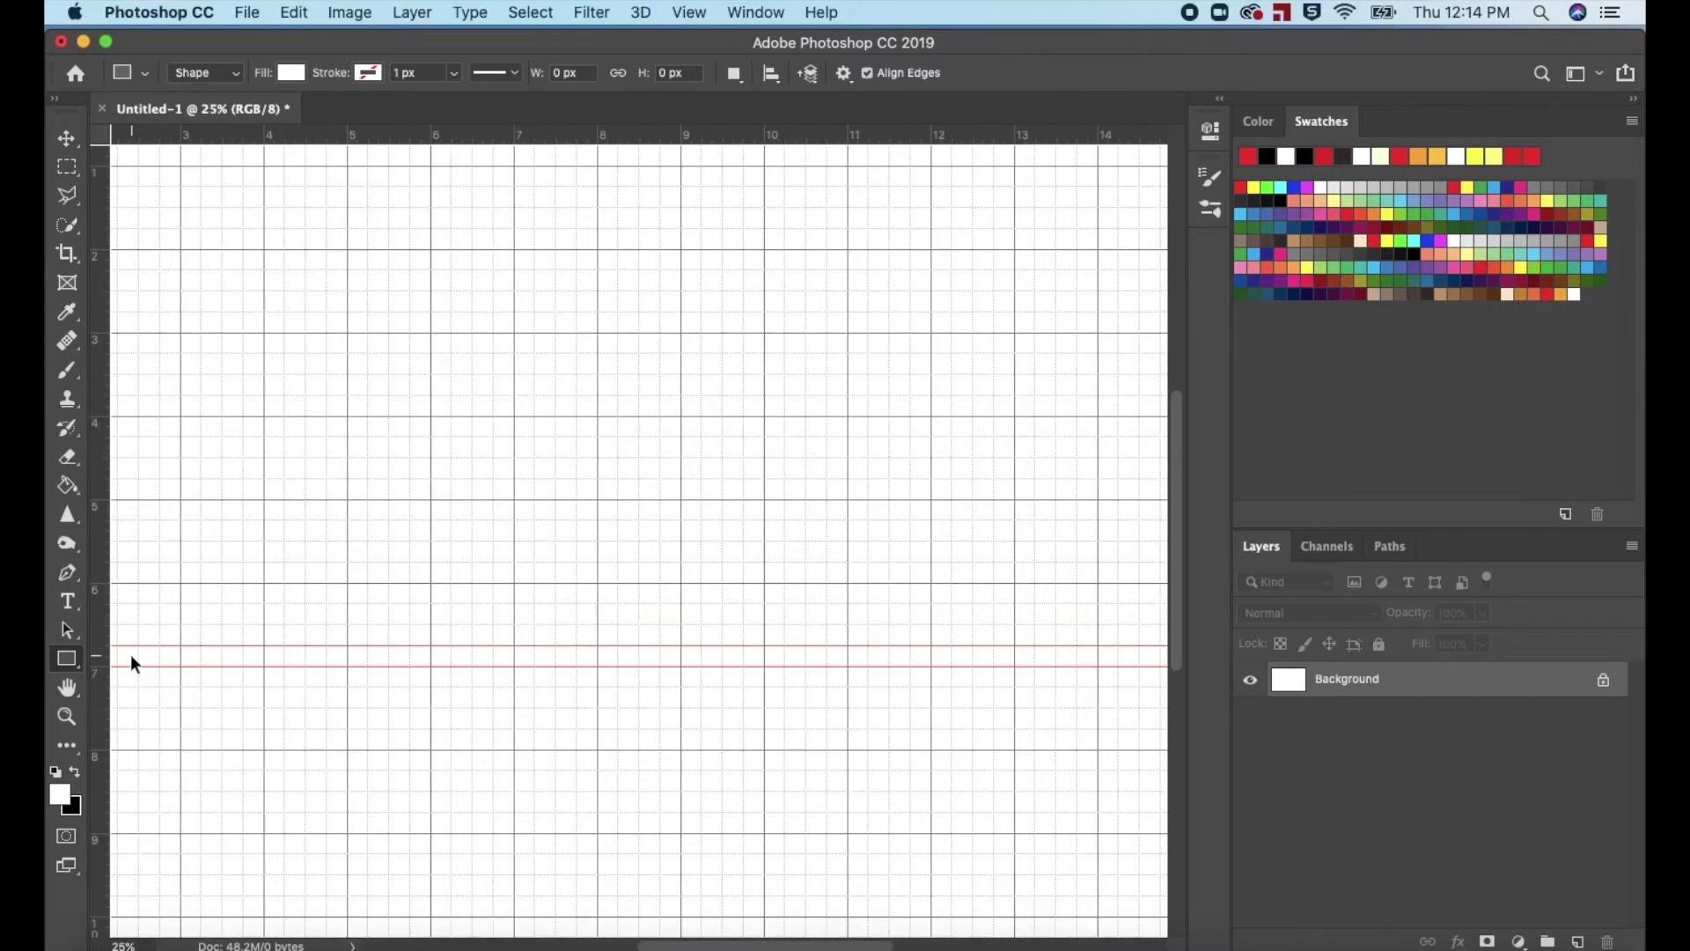
pyautogui.press('super+equal')
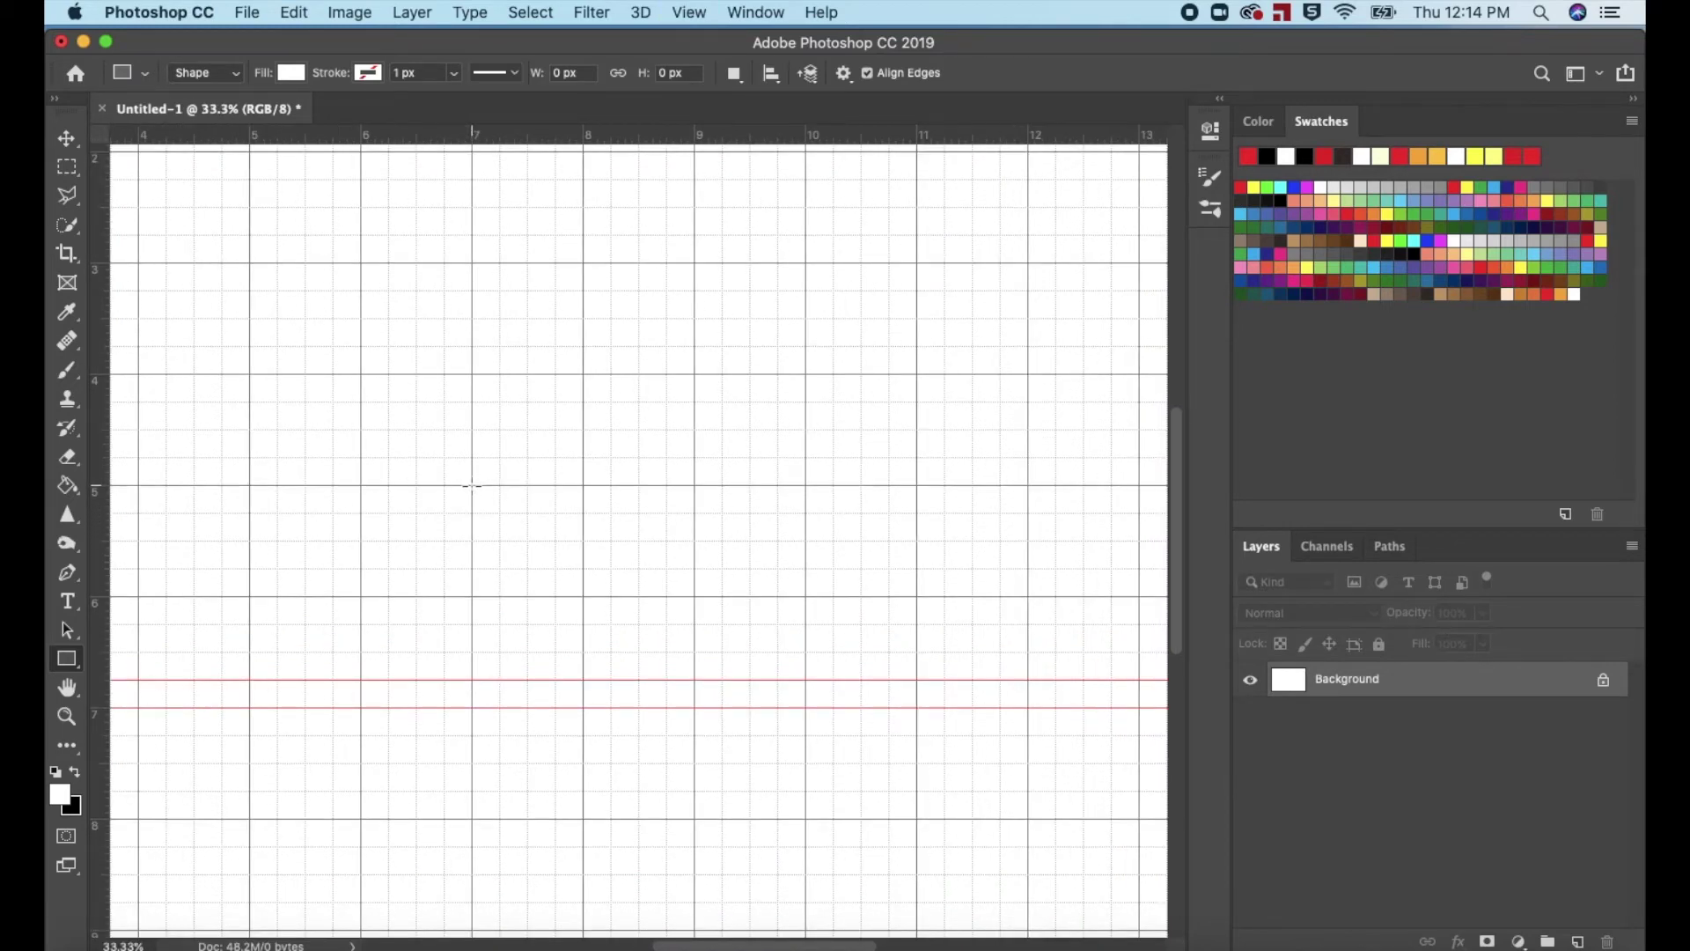
pyautogui.moveTo(472, 485); pyautogui.dragTo(499, 512)
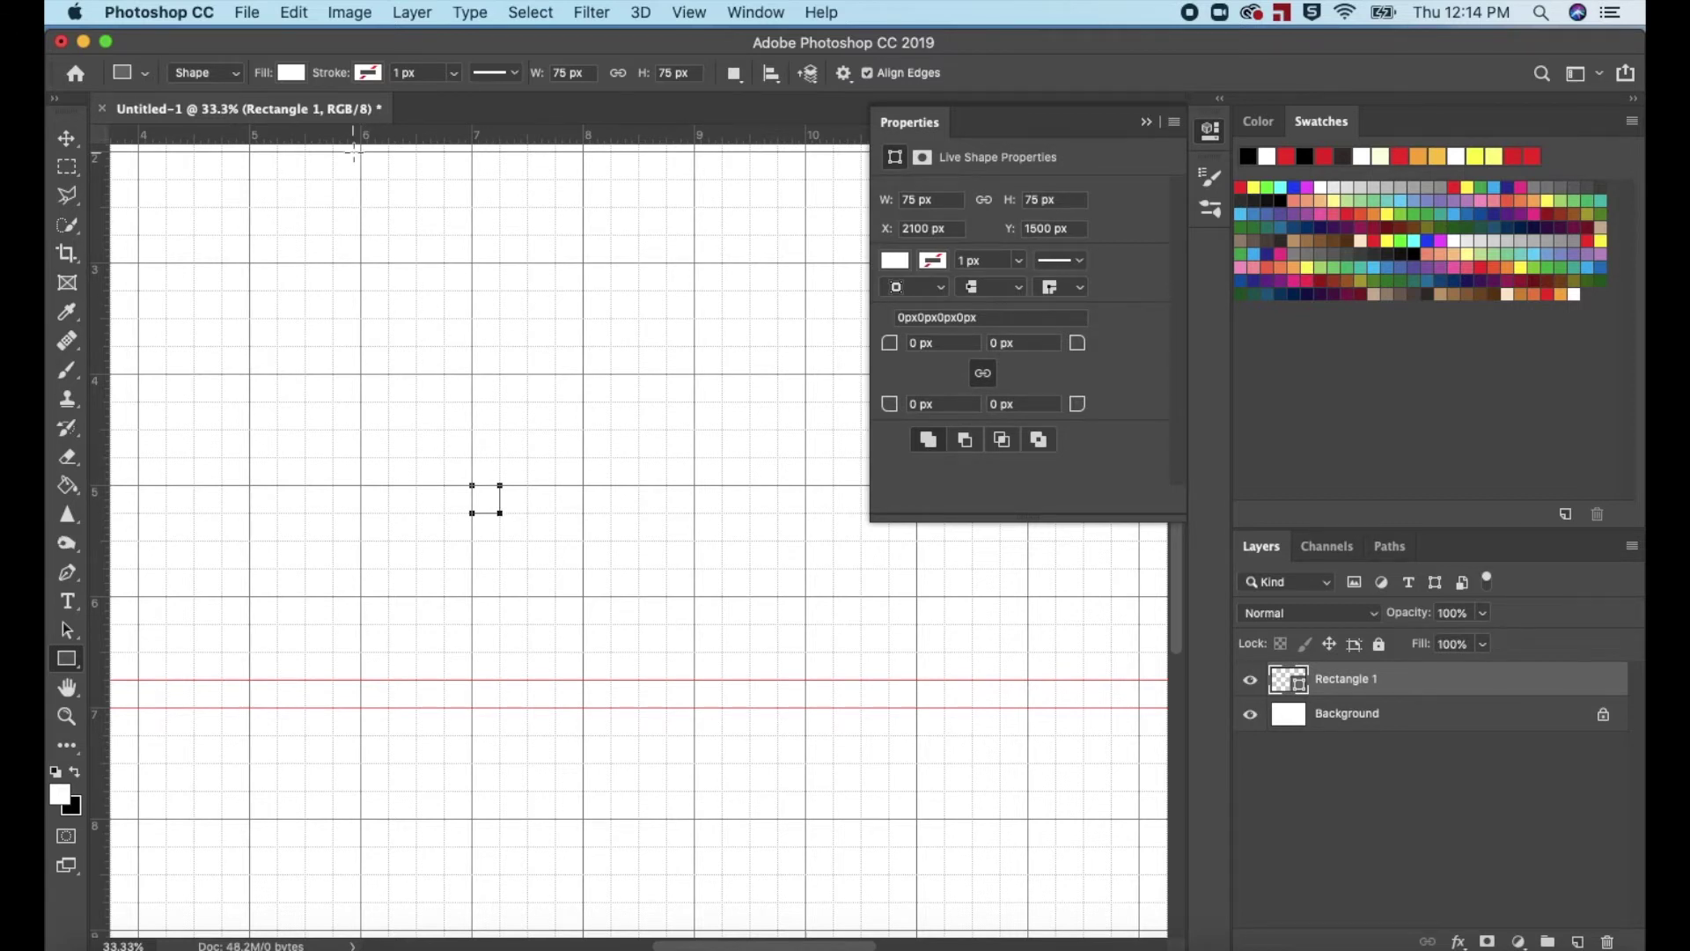
# - Fill the square with red and fit the whole page in view
pyautogui.click(293, 74)
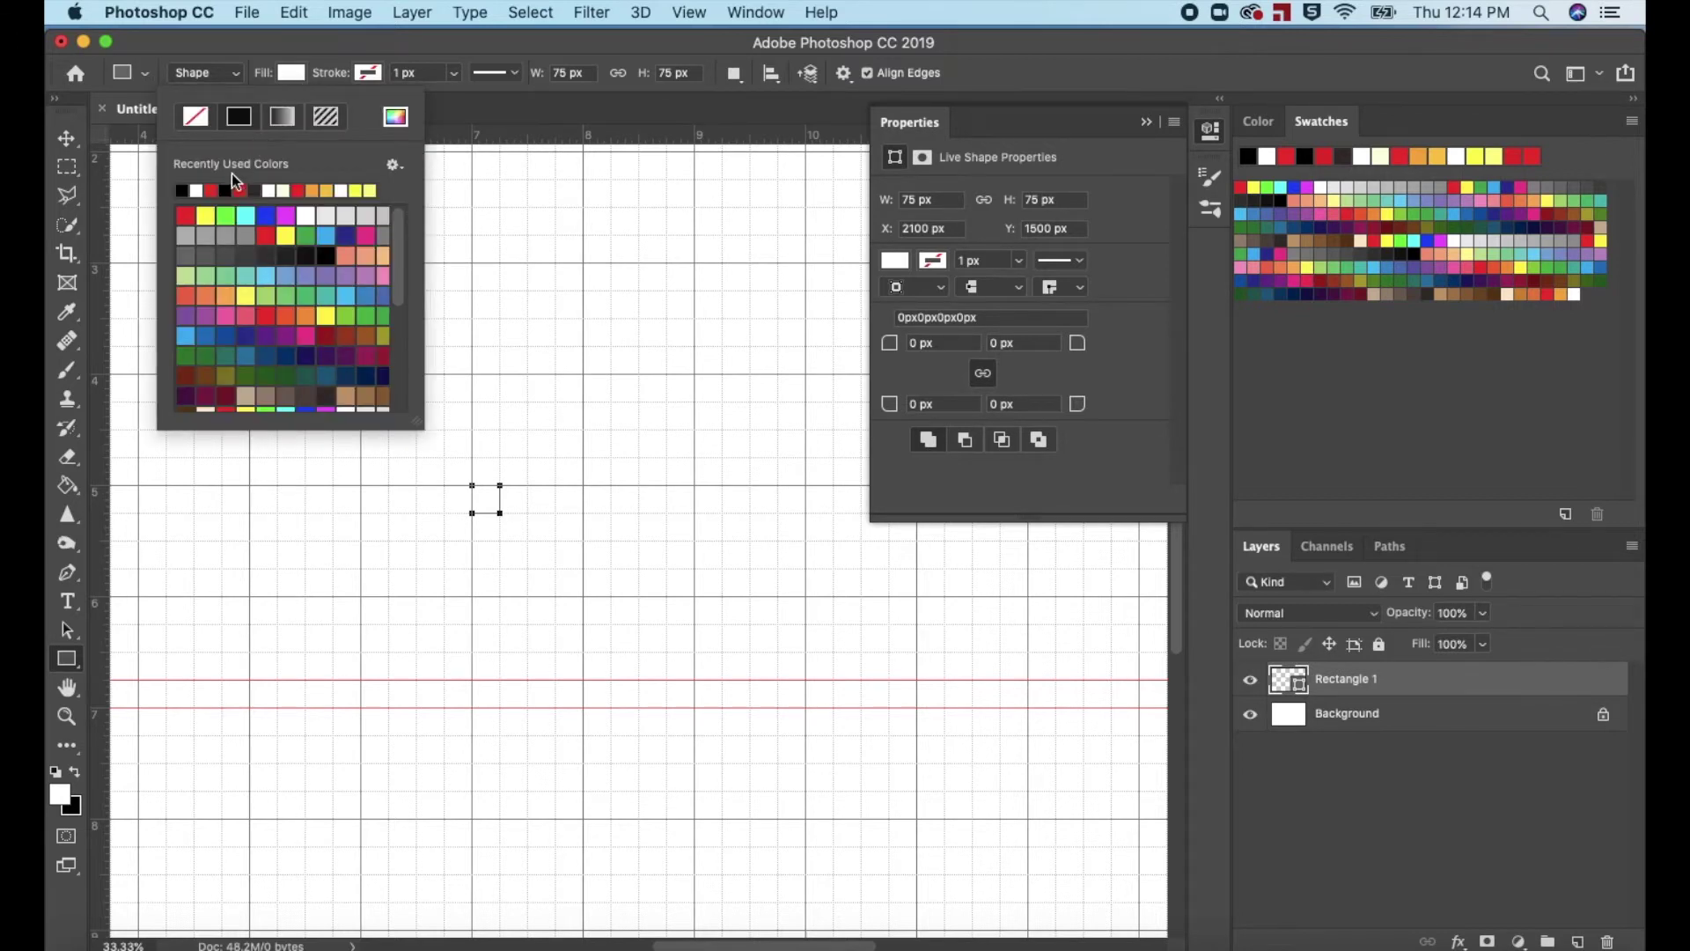
pyautogui.click(212, 191)
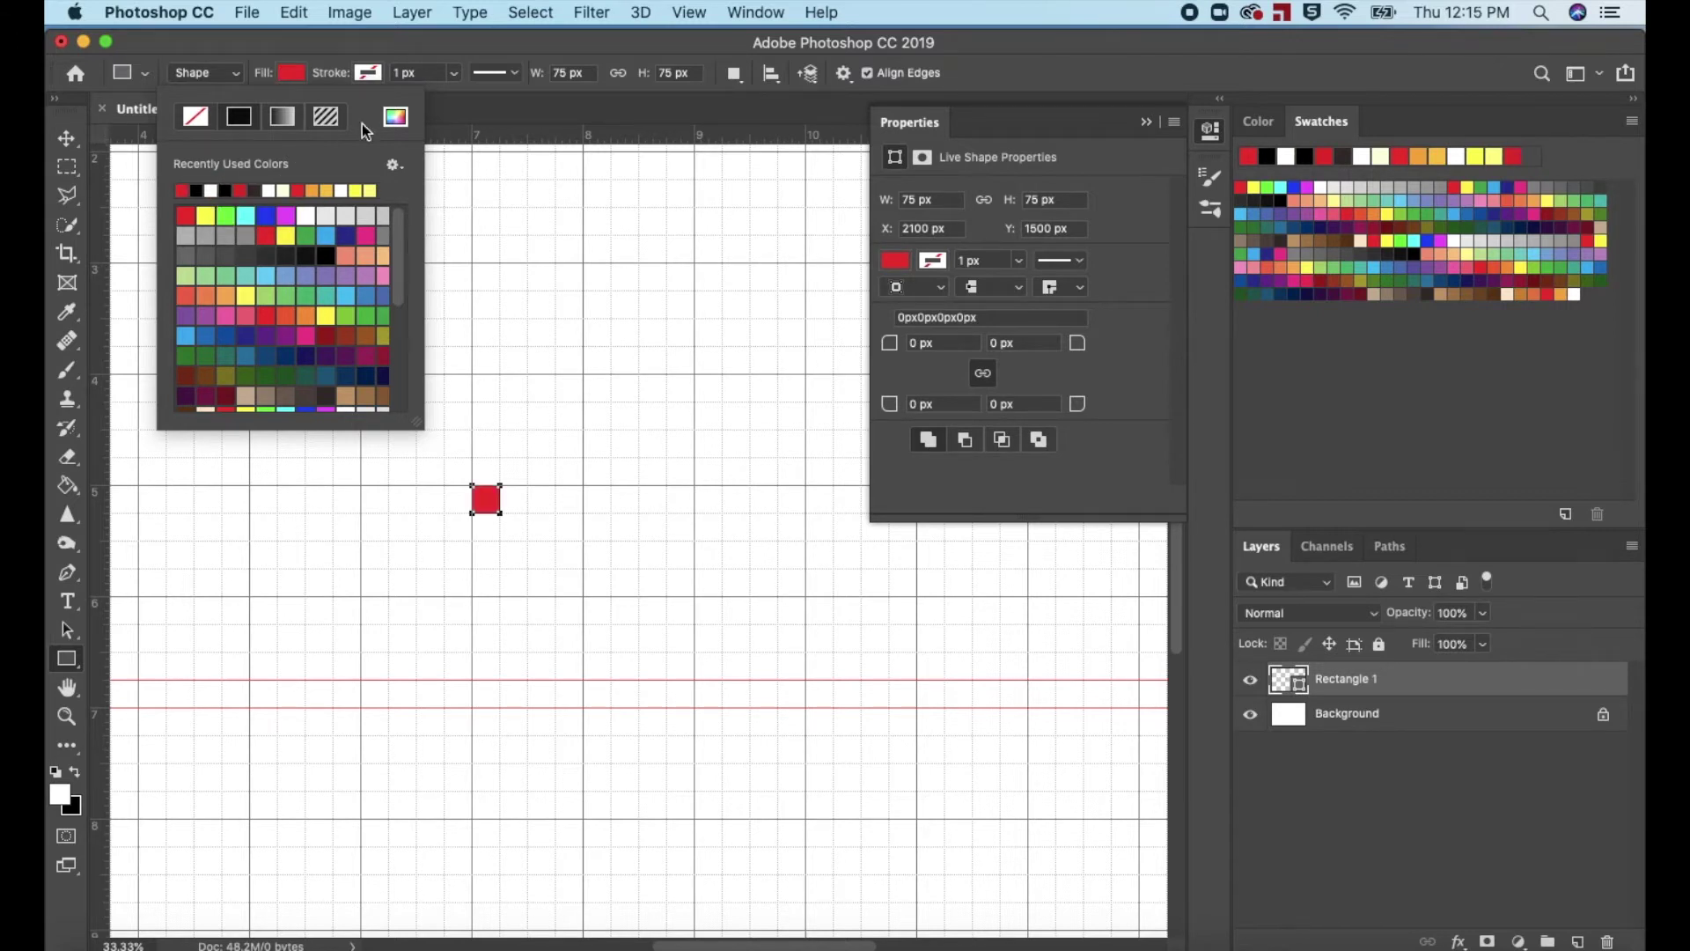
pyautogui.click(491, 112)
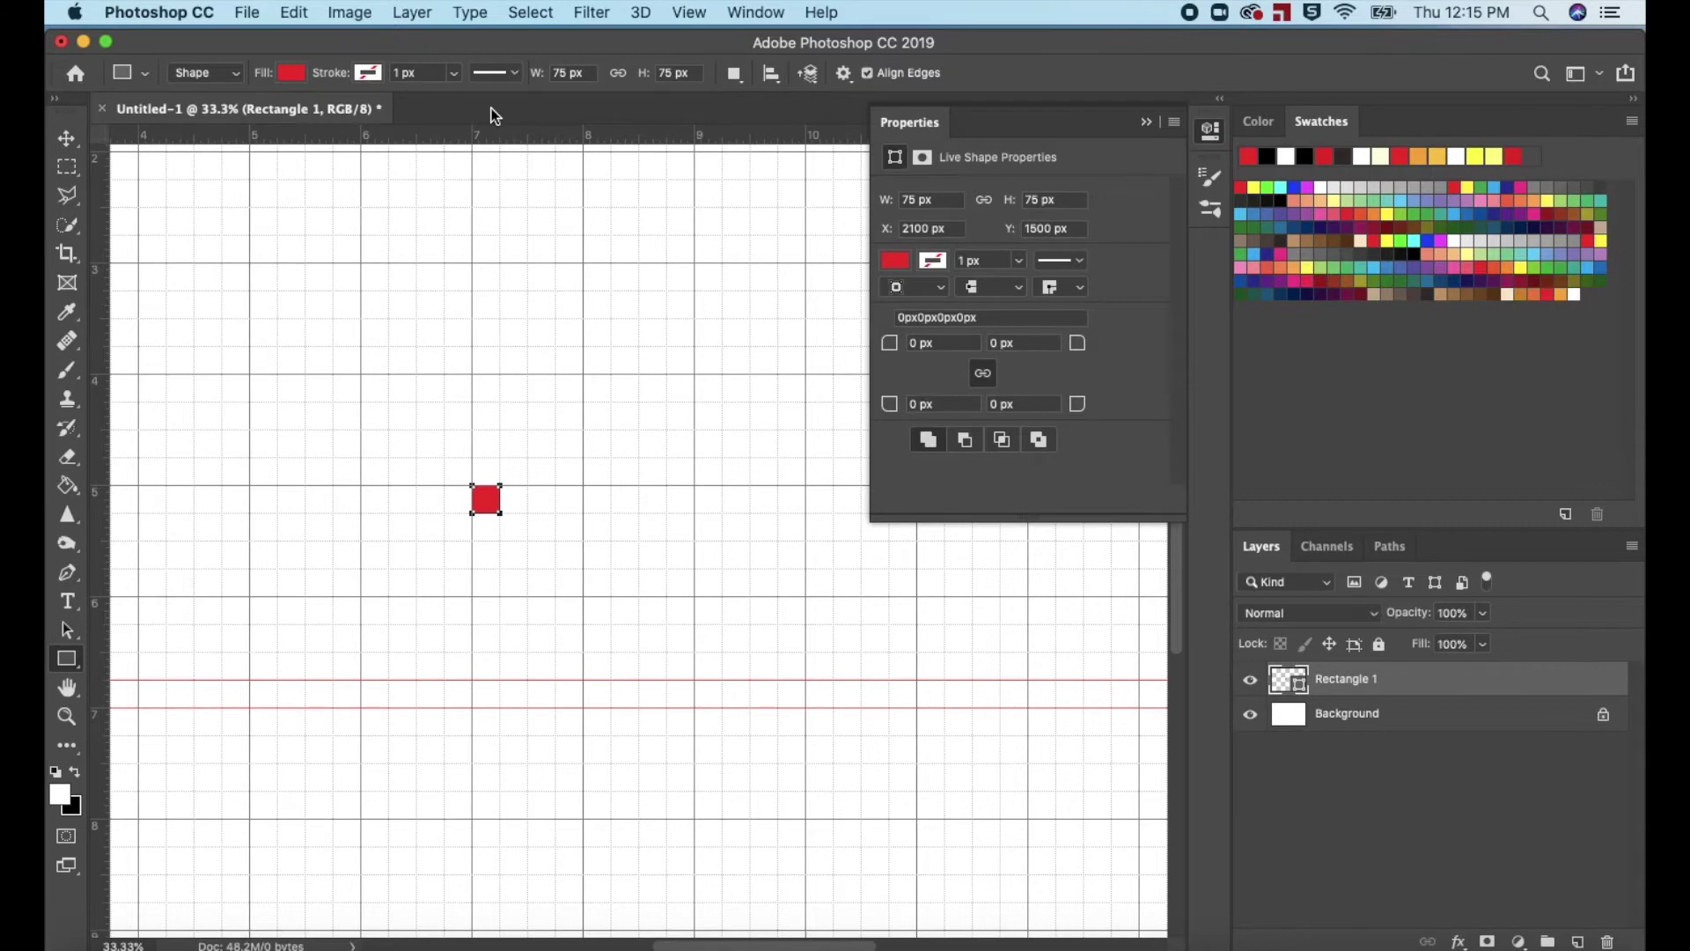
pyautogui.click(1147, 122)
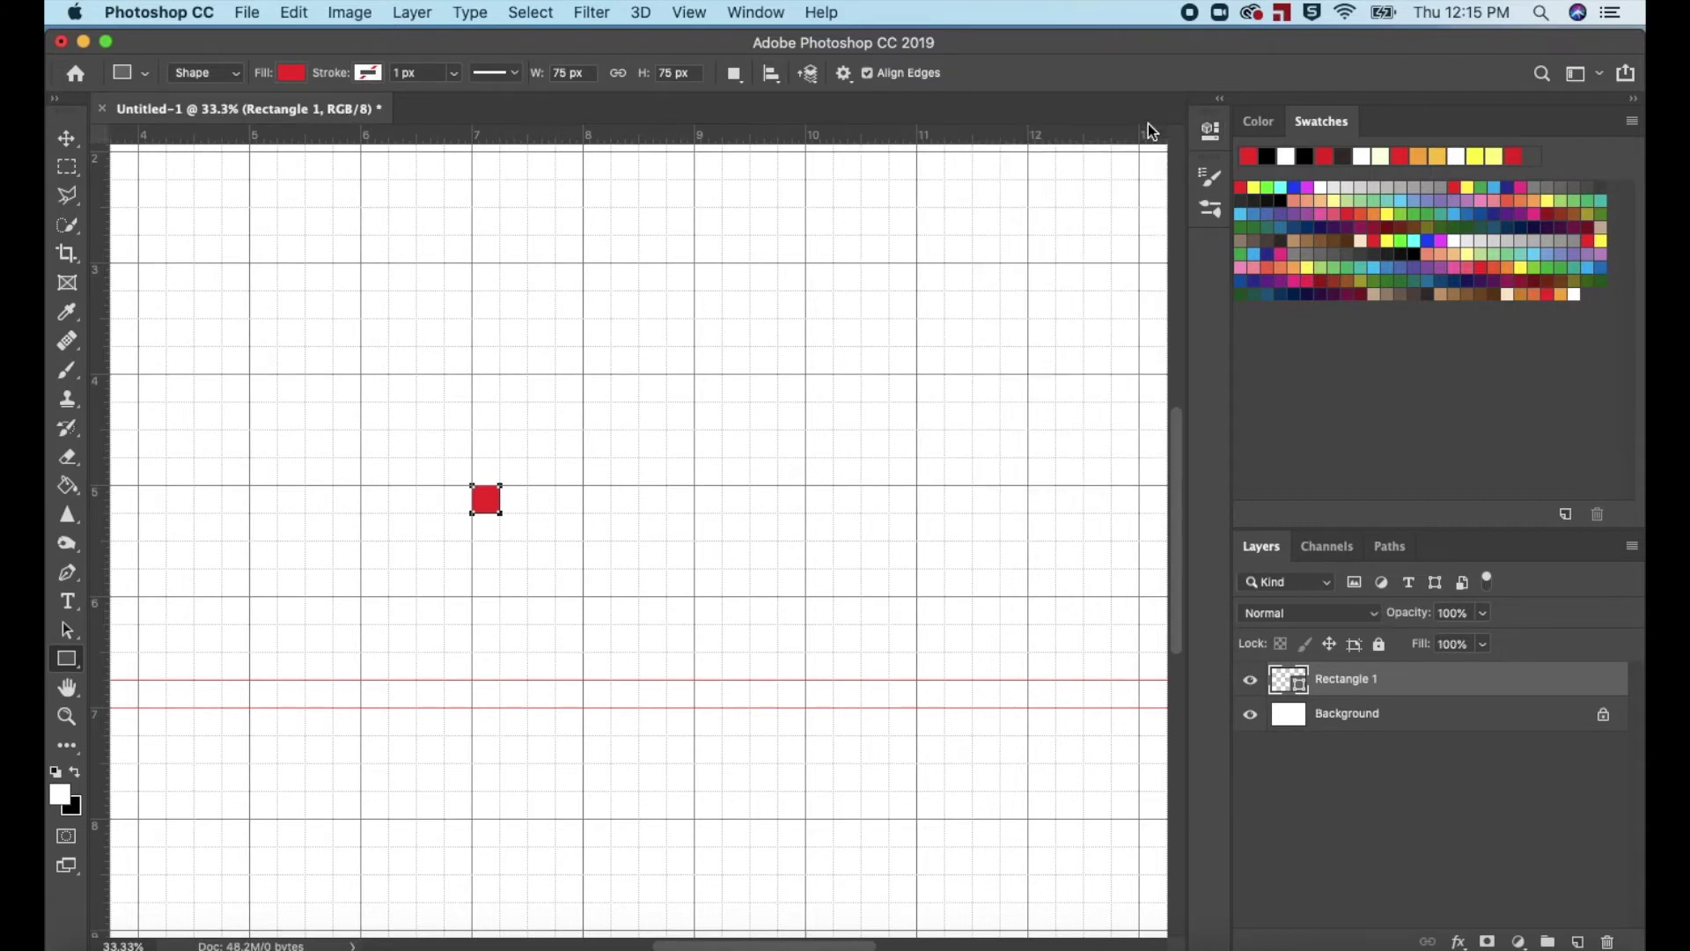
pyautogui.press('super+0')
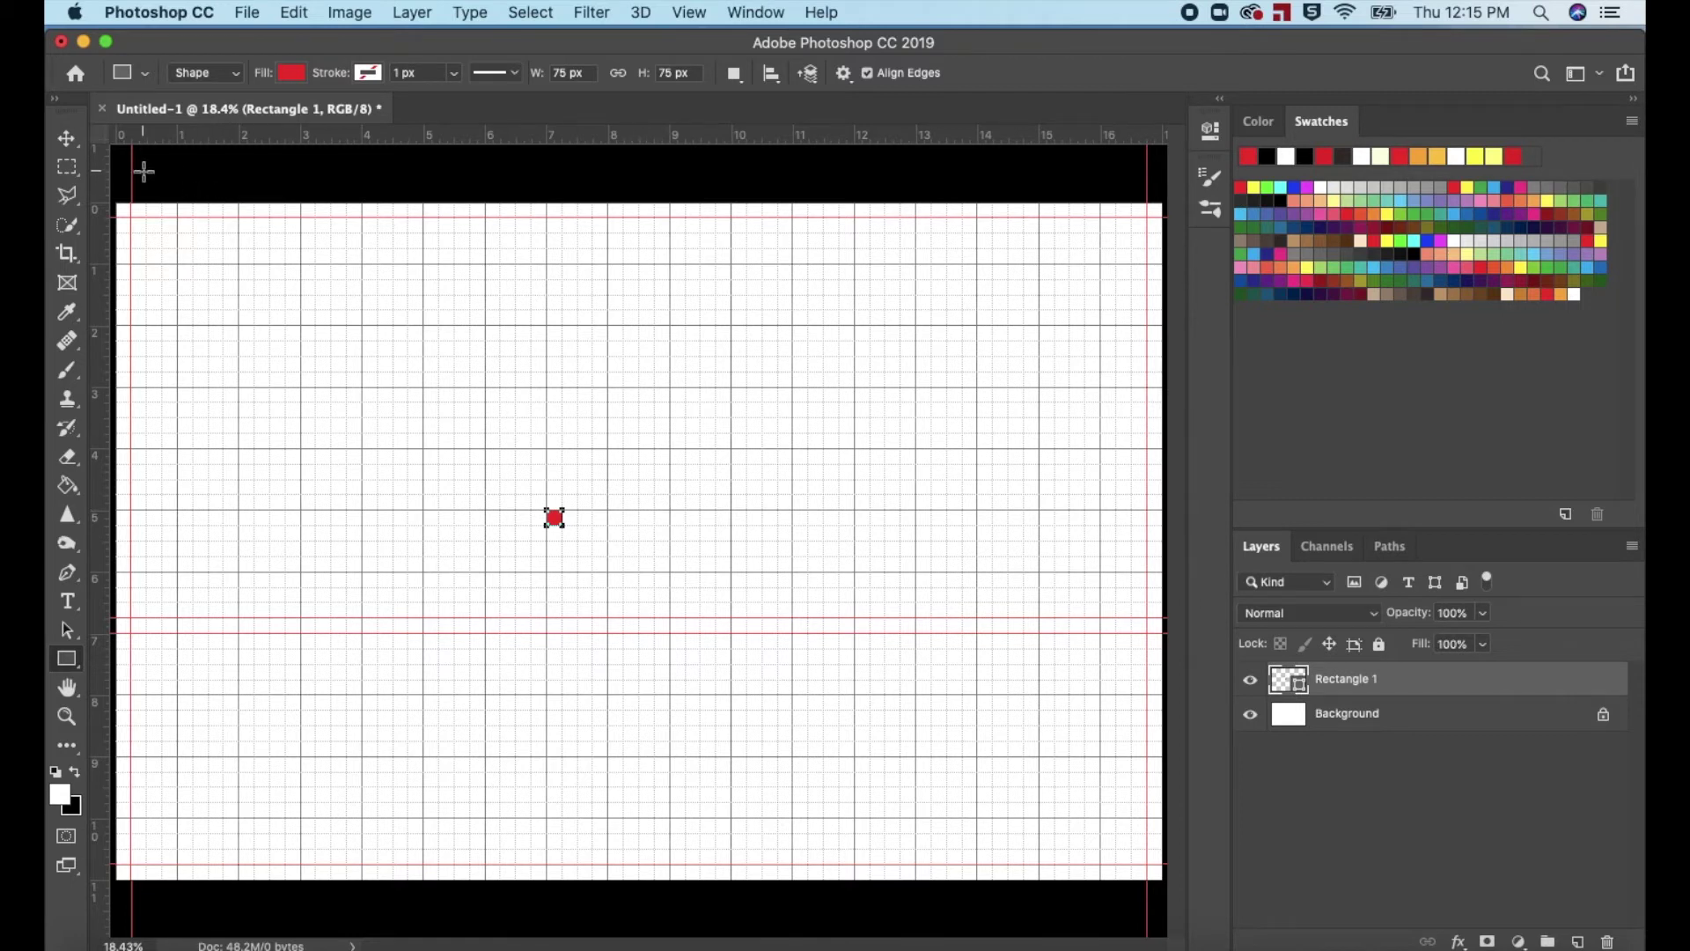
# - Deselect the red square with the Move tool and hide the grid
pyautogui.click(66, 141)
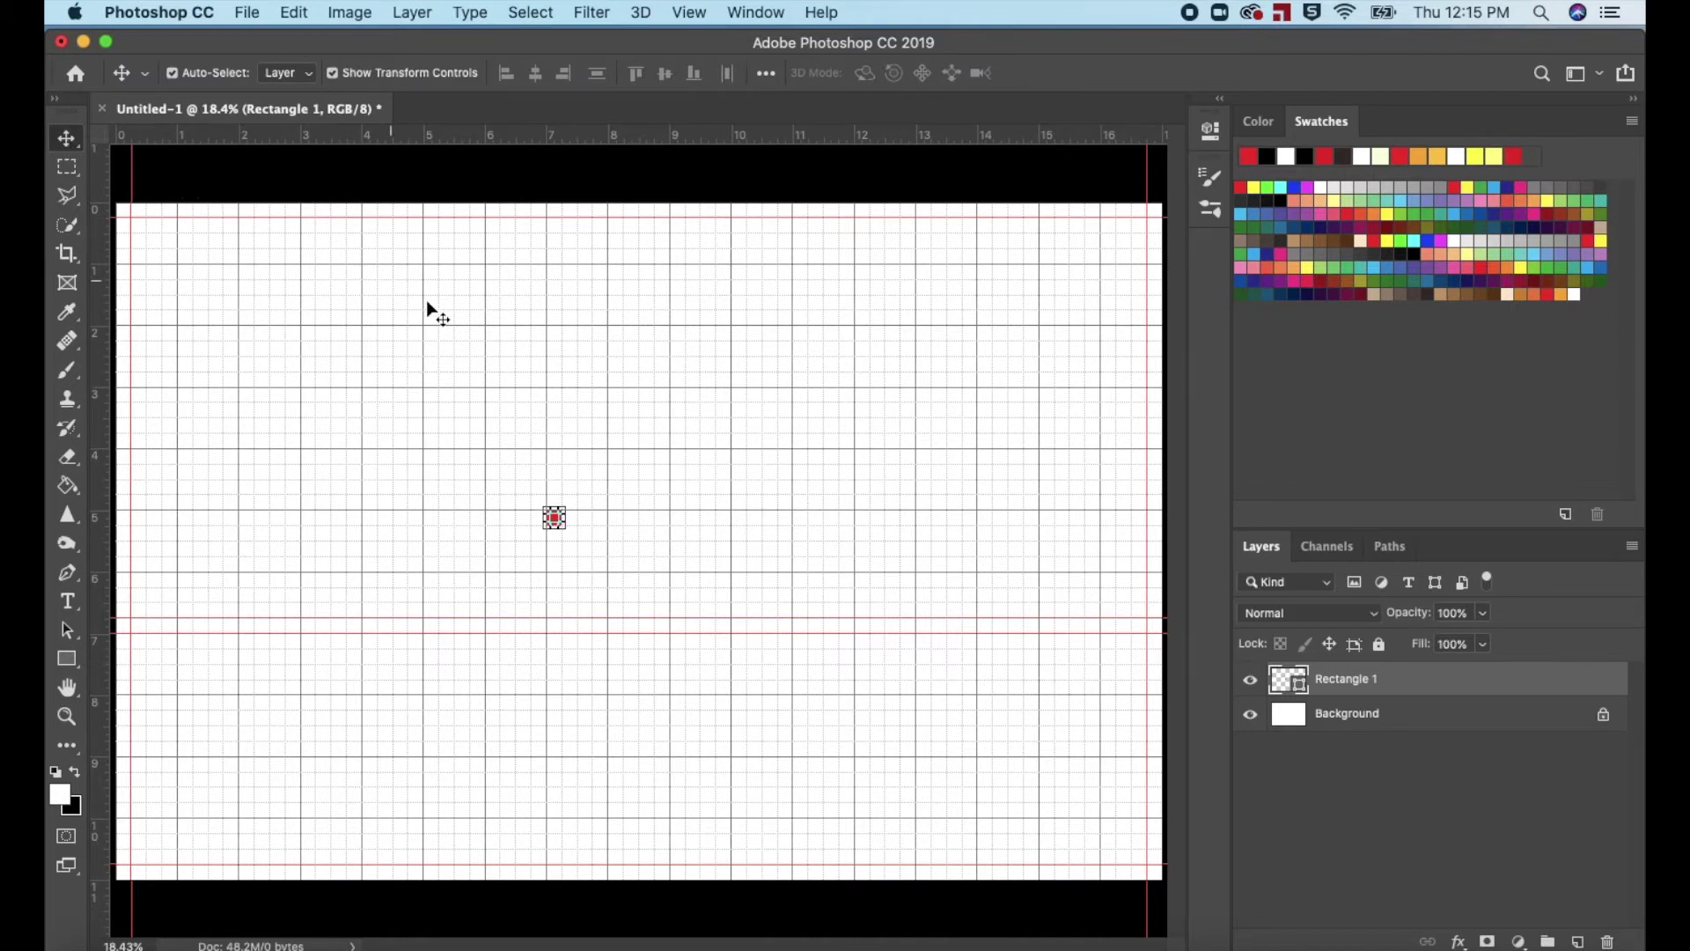
pyautogui.click(630, 519)
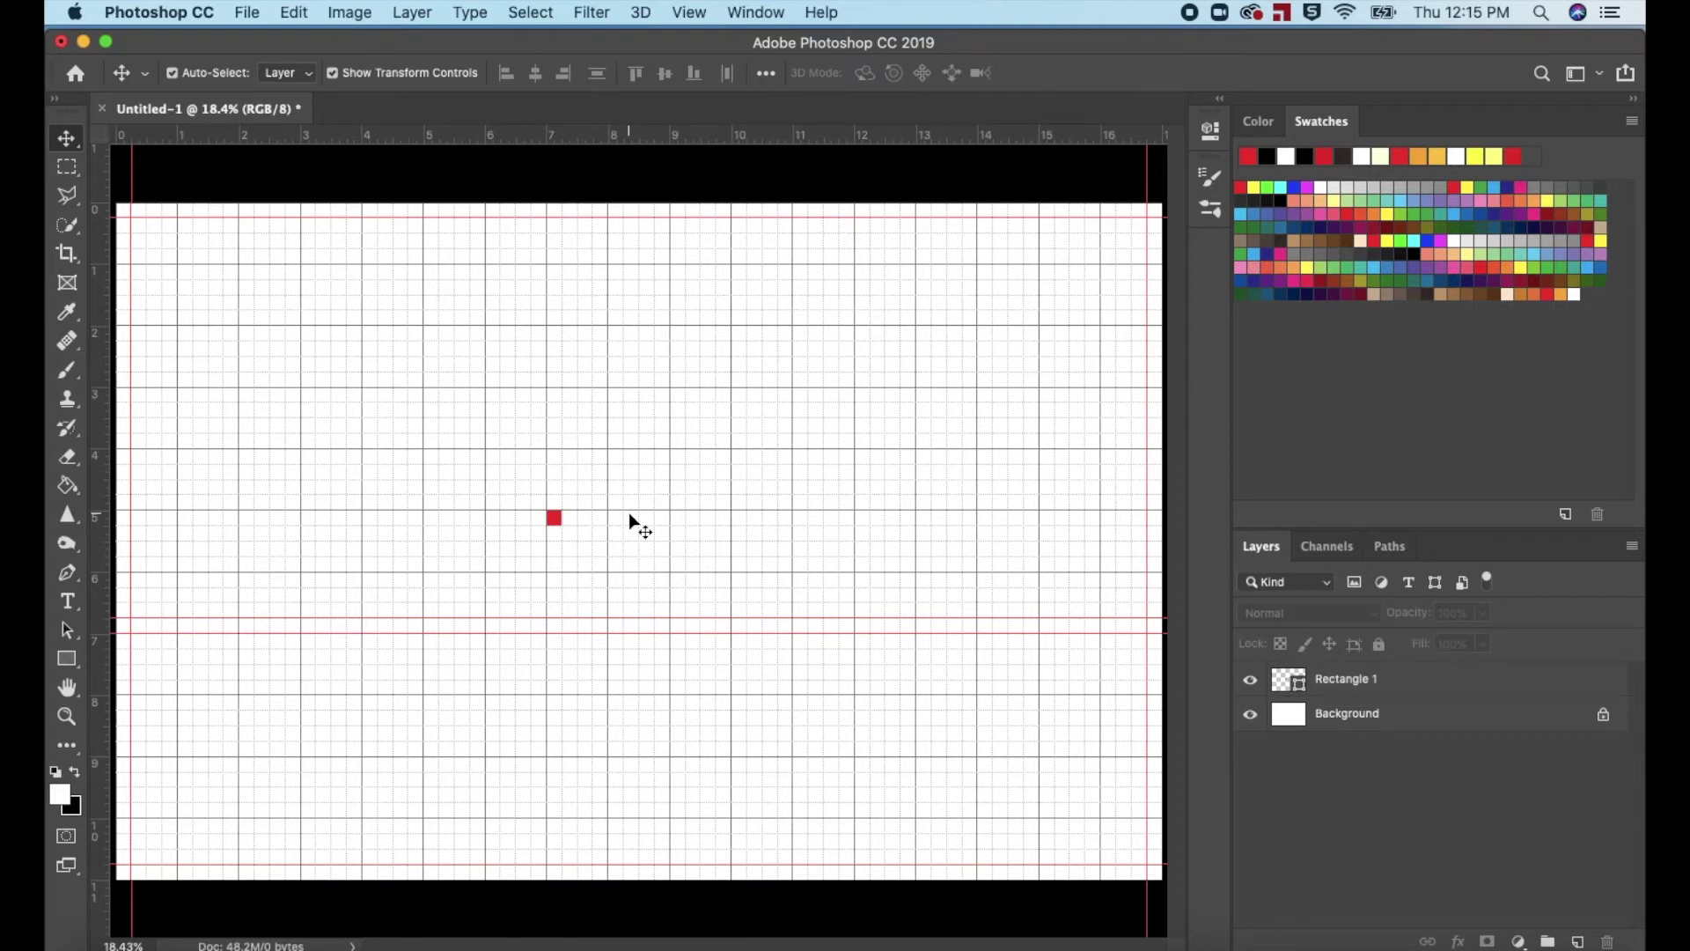
pyautogui.press('super')
pyautogui.press('super+apostrophe')
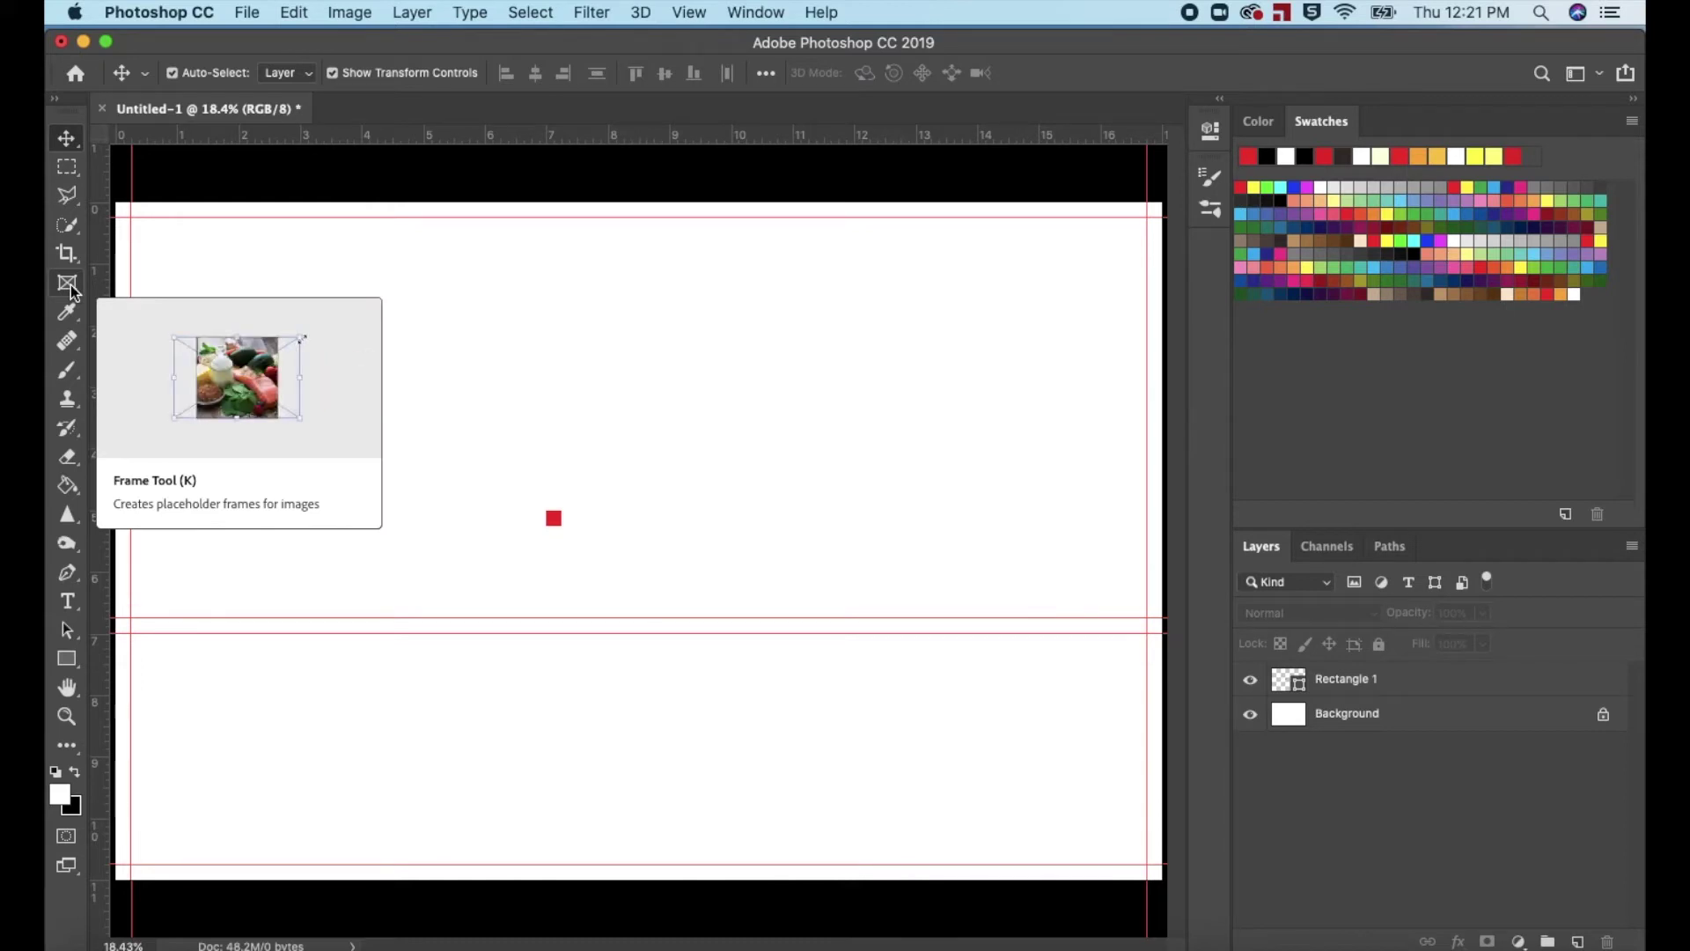
# - Draw Frame 1 in the bottom-left guide corner and move the red square to its top-right corner
pyautogui.click(70, 289)
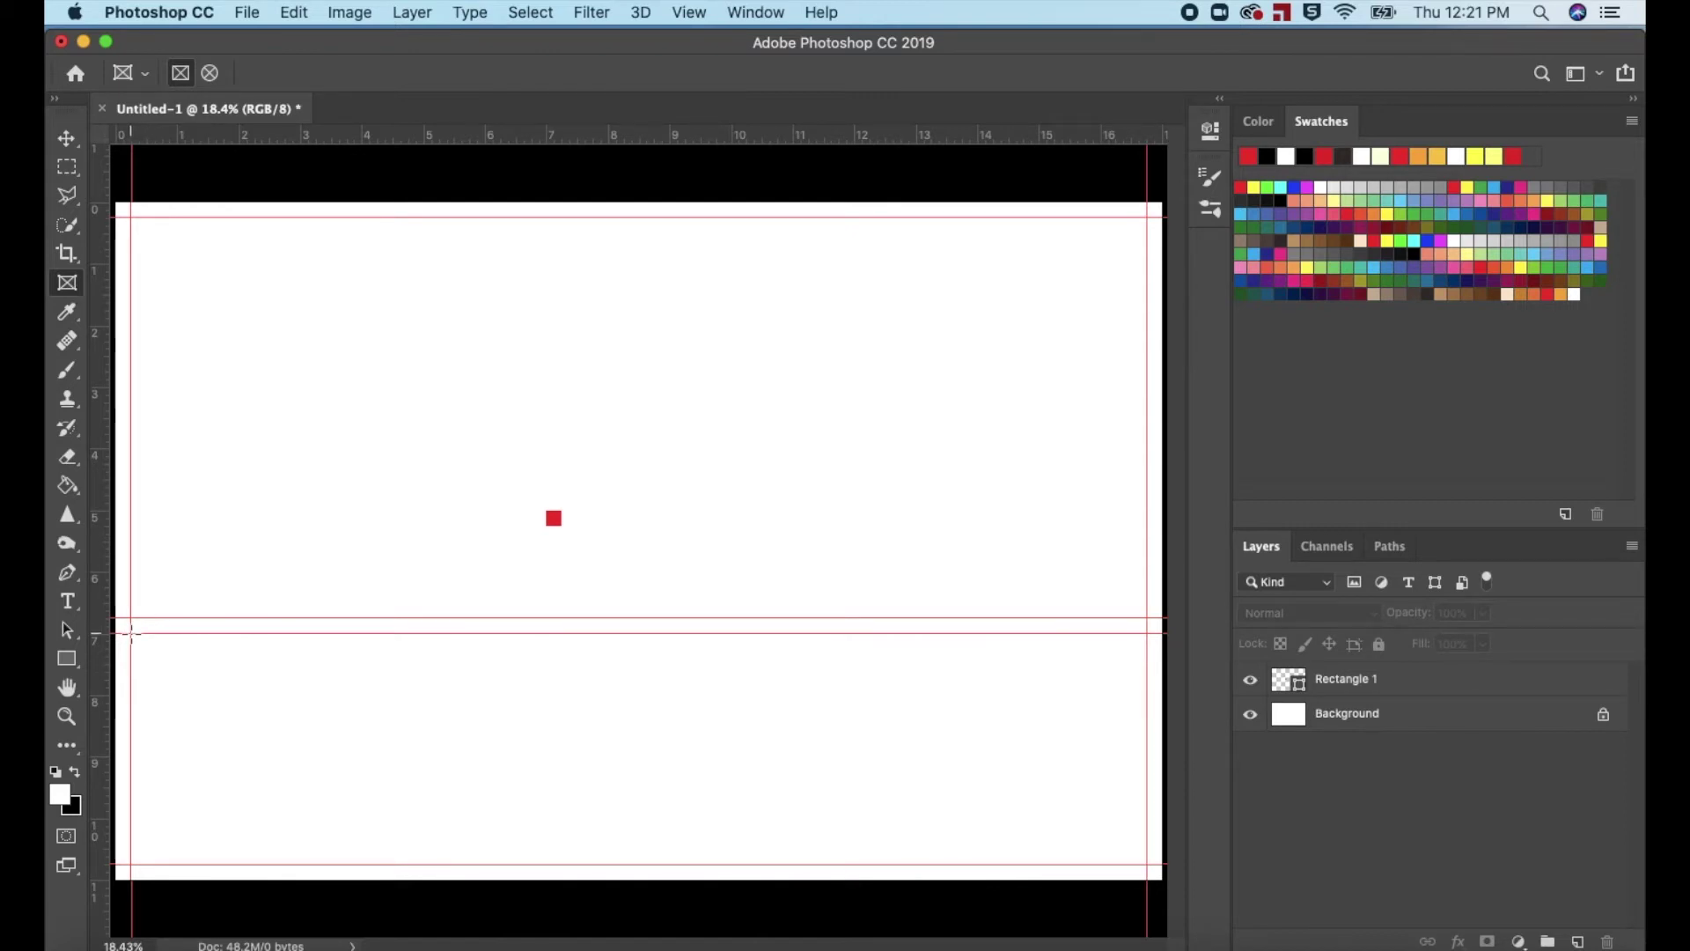
pyautogui.moveTo(131, 632); pyautogui.dragTo(308, 863)
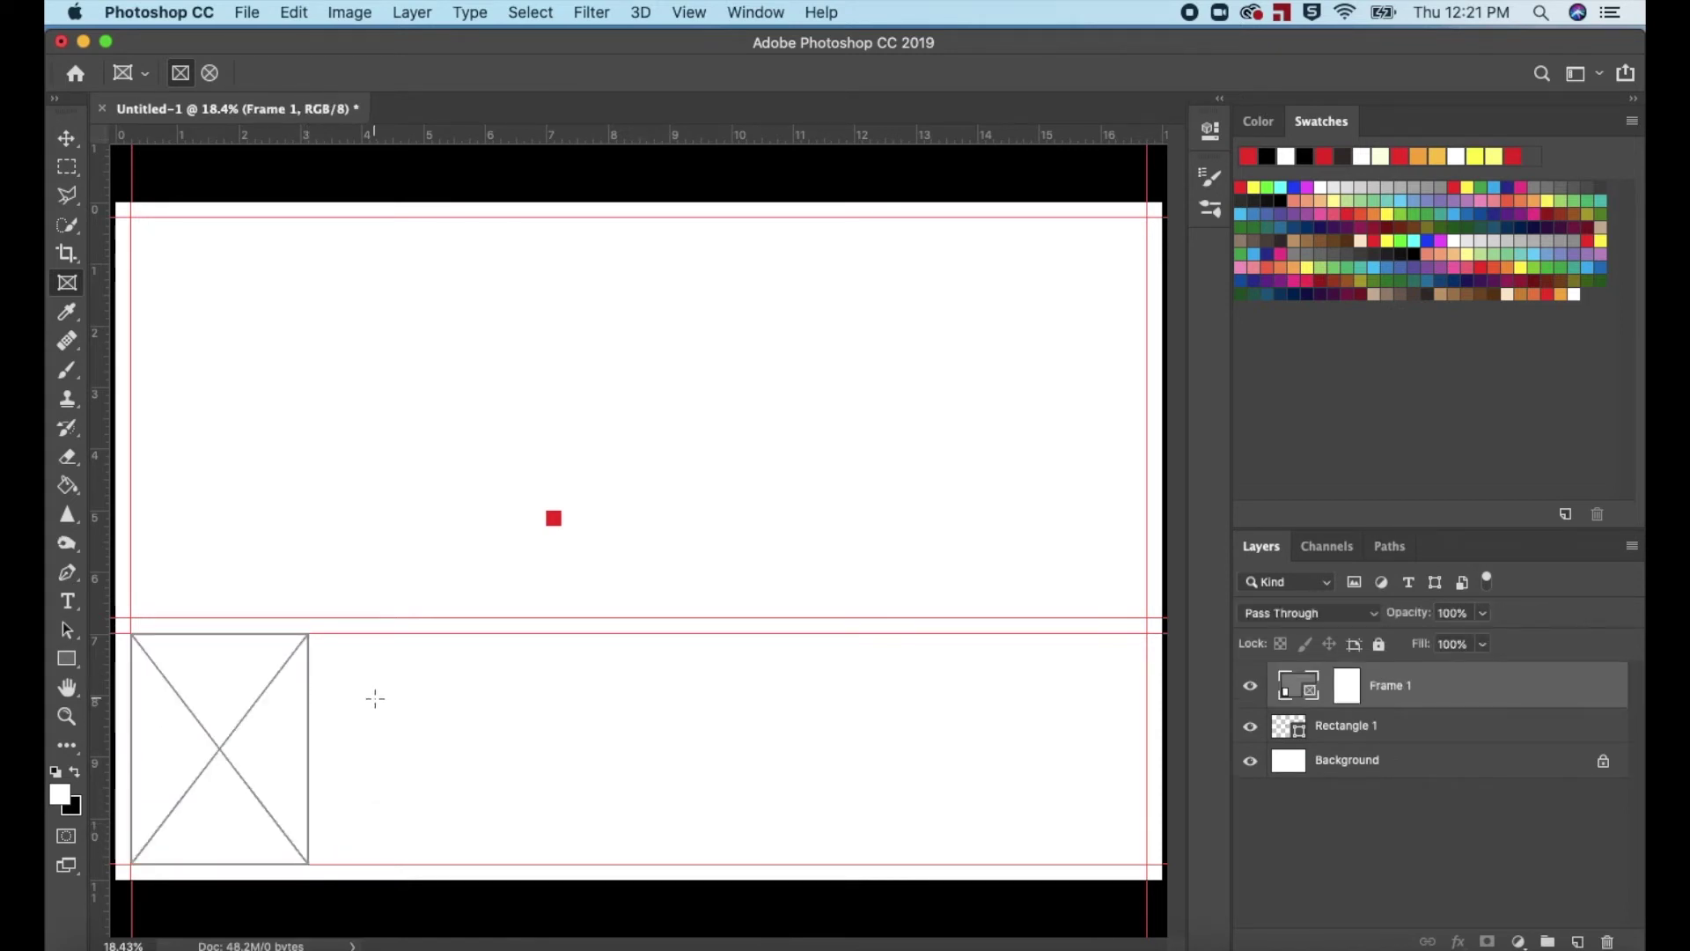
pyautogui.press('v')
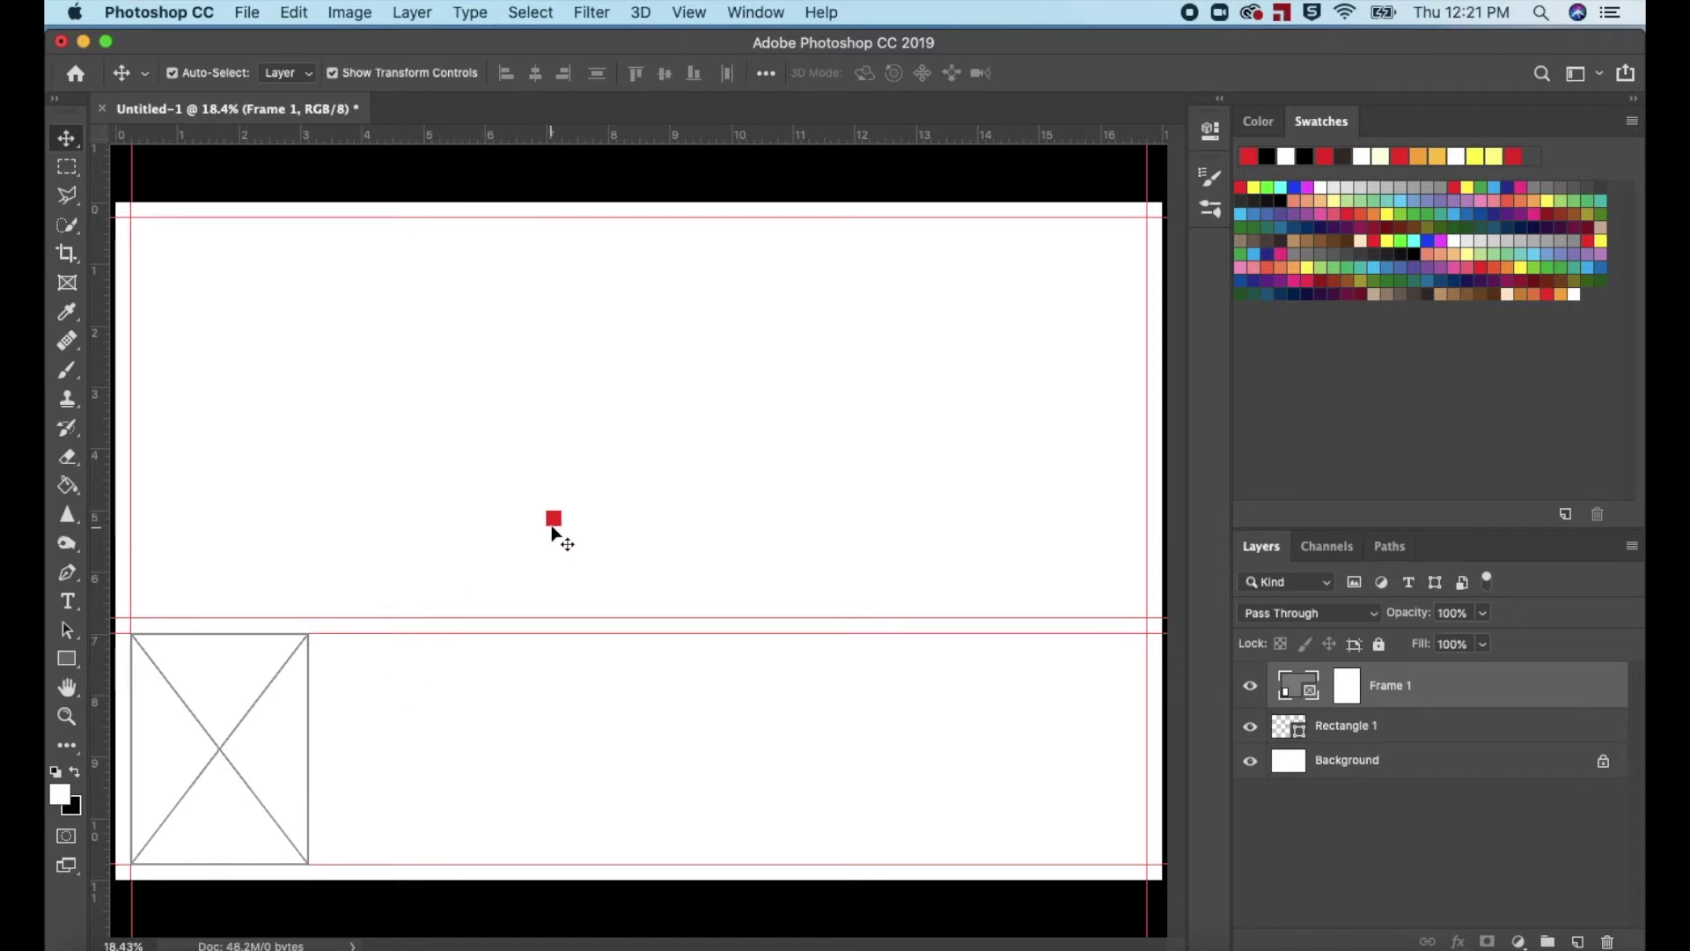
pyautogui.moveTo(556, 522); pyautogui.dragTo(318, 649)
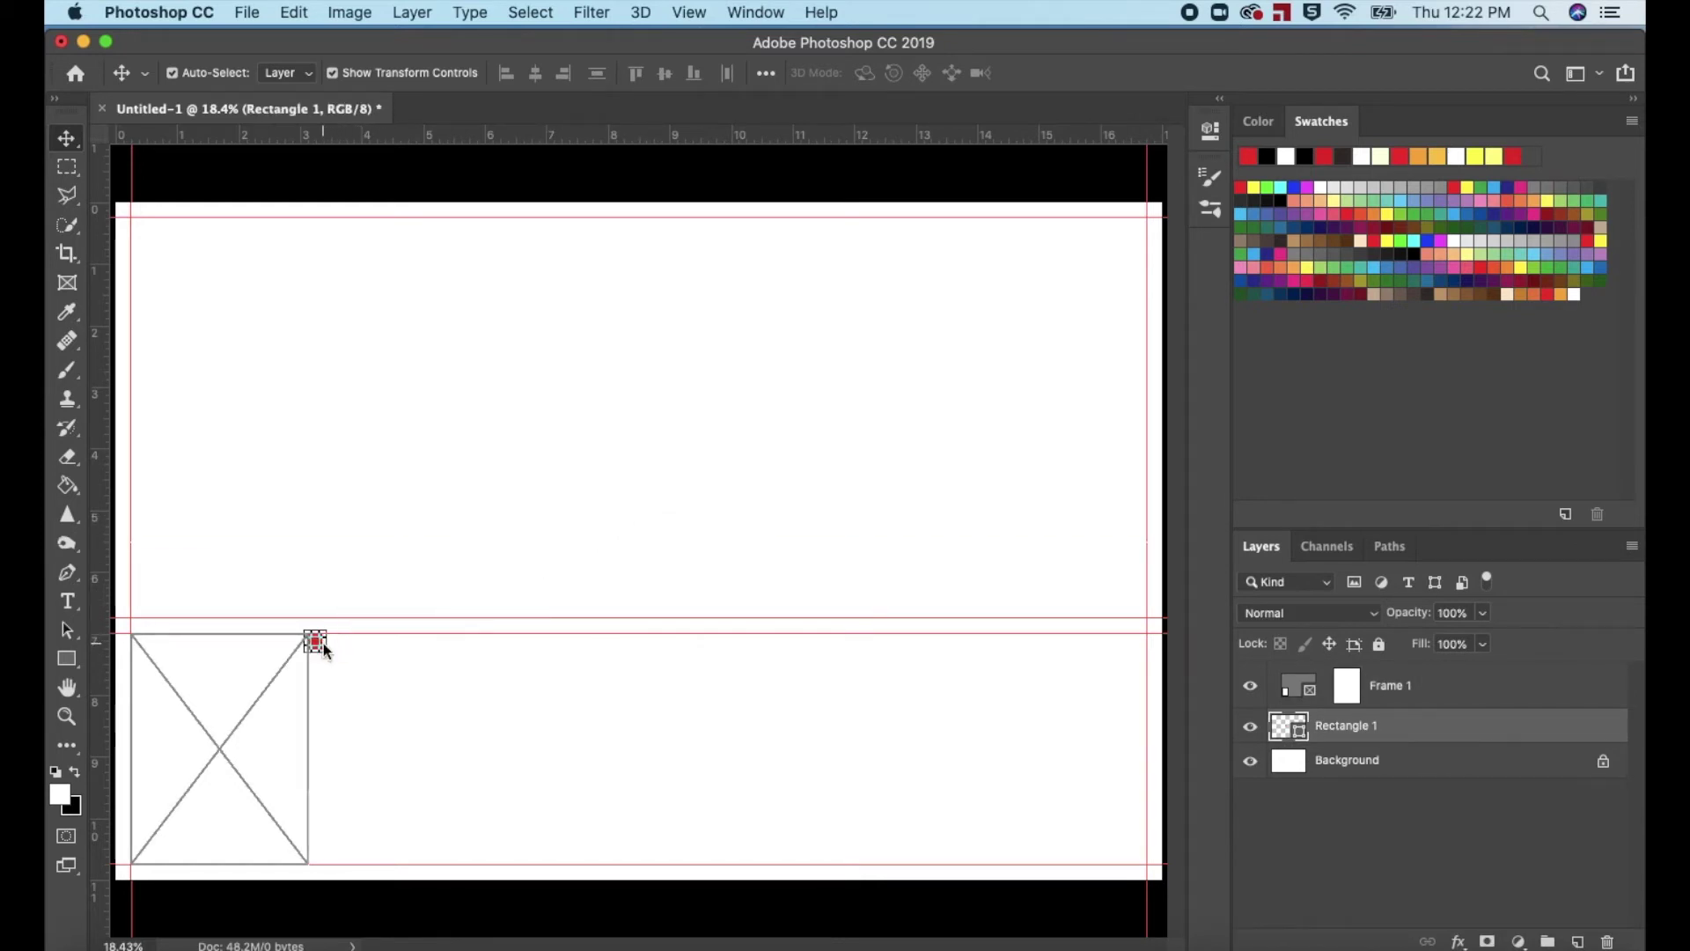
# - Duplicate the frame just right of the red square and name the copy Frame 2
pyautogui.click(361, 656)
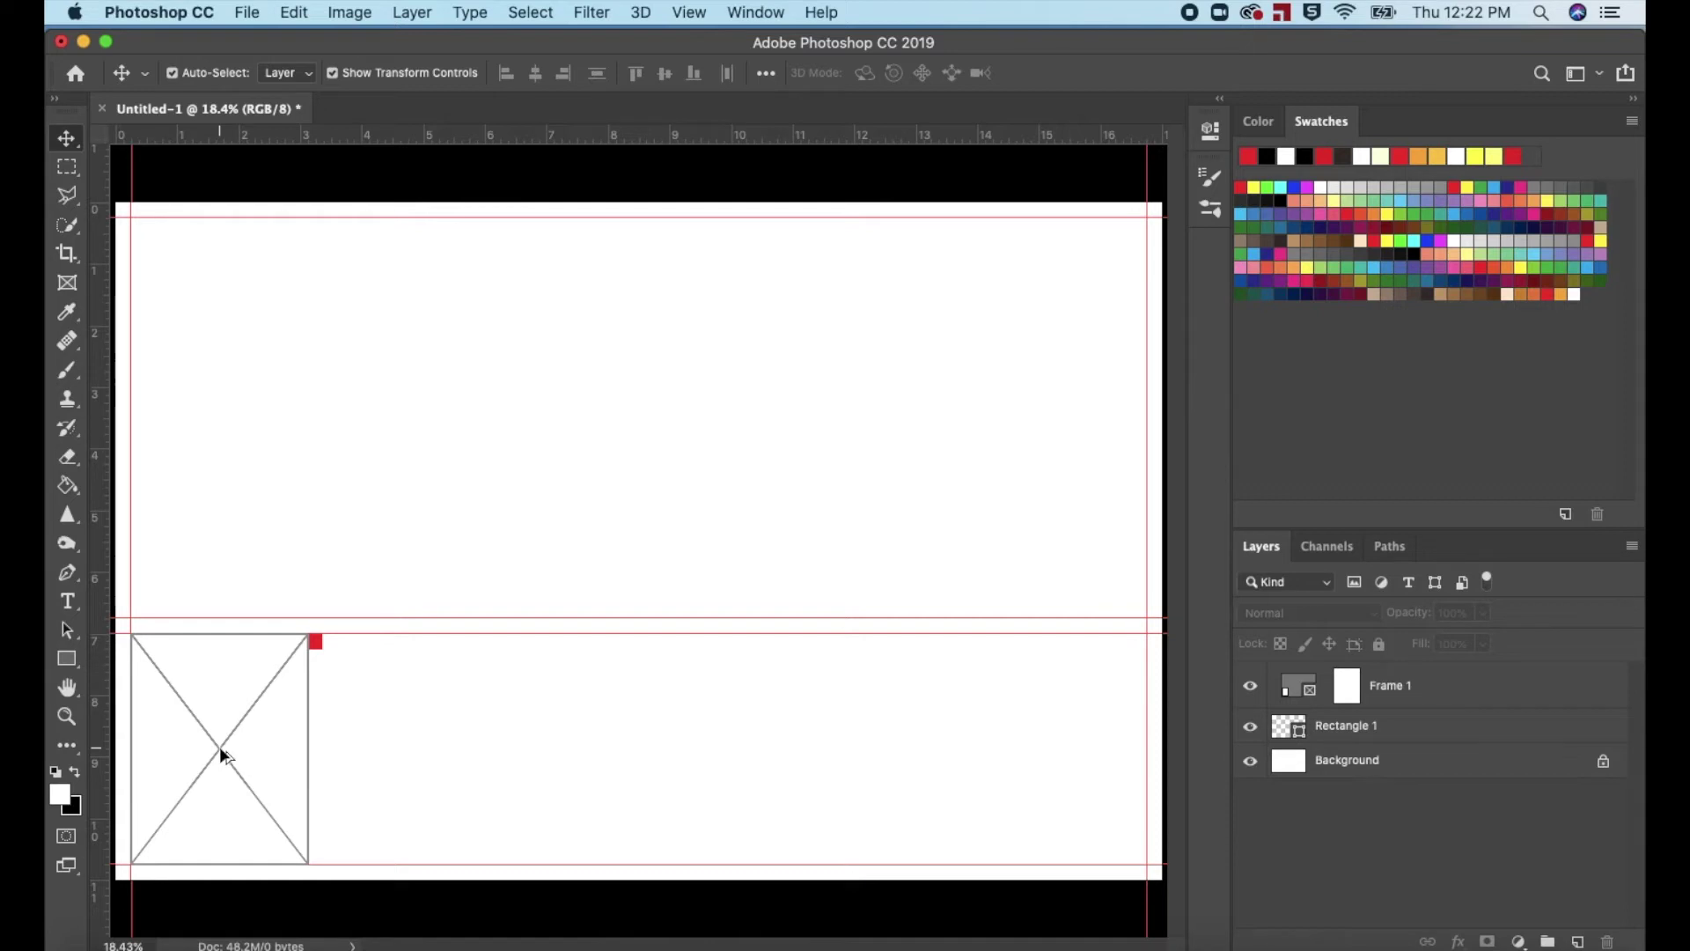
pyautogui.moveTo(219, 746); pyautogui.dragTo(411, 750)
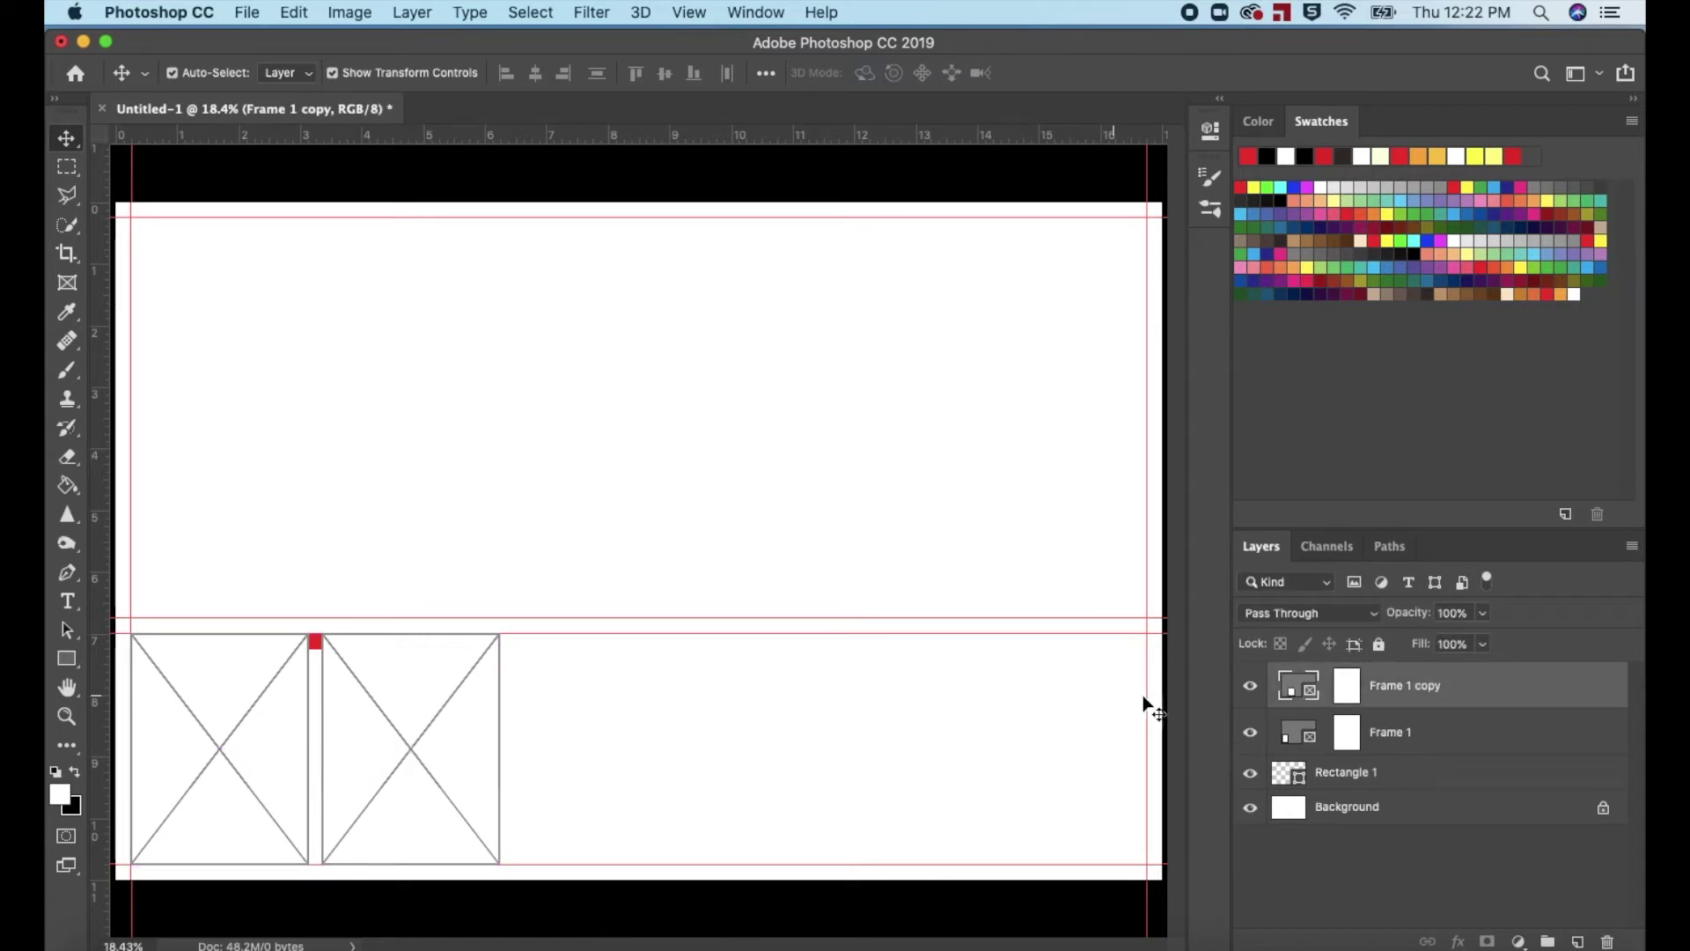
pyautogui.doubleClick(1392, 687)
pyautogui.write('Frame 2')
pyautogui.press('Return')
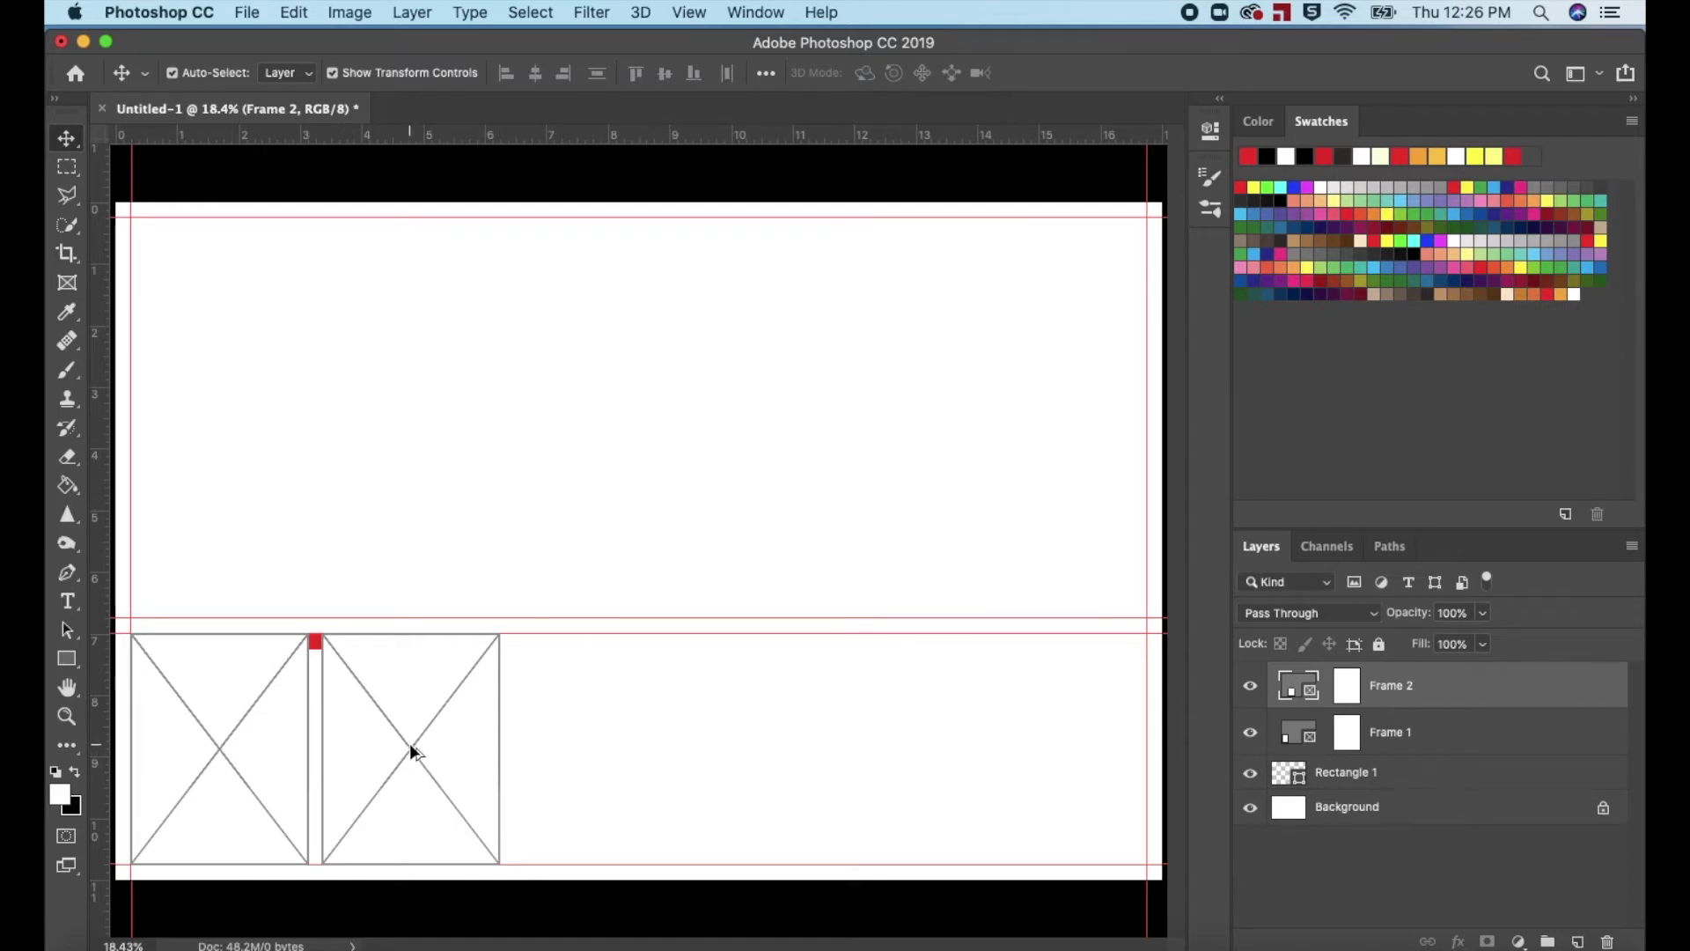
# - Copy Frame 2 against the right guide and rename it Frame 5
pyautogui.moveTo(411, 751); pyautogui.dragTo(1059, 749)
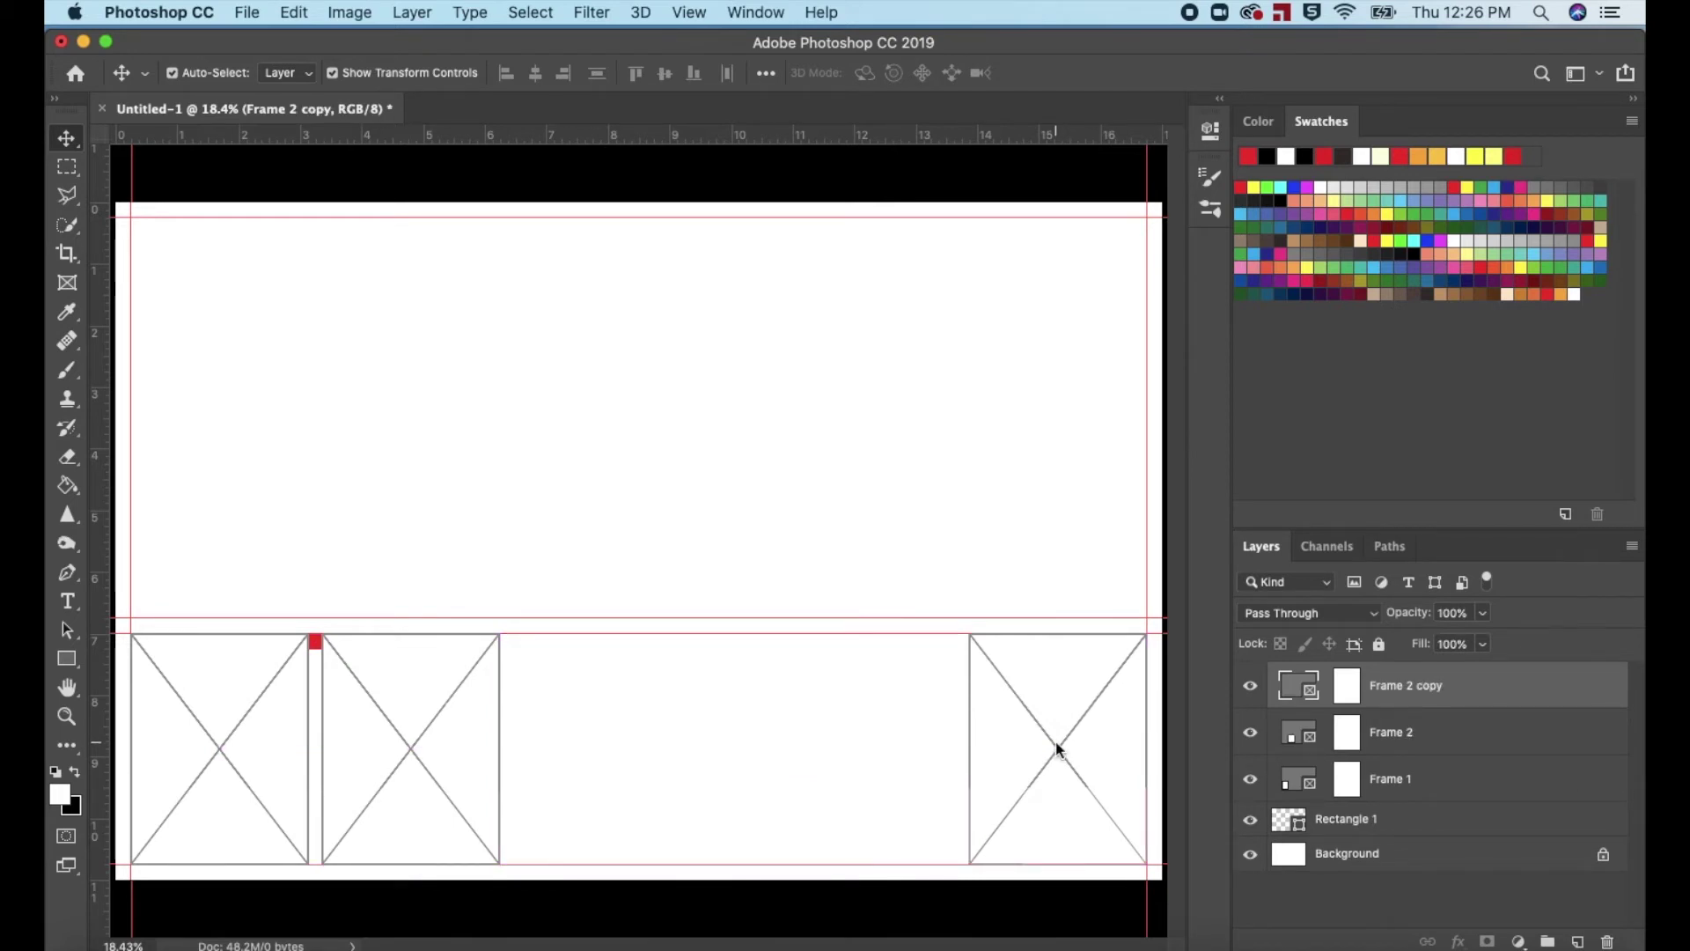
pyautogui.doubleClick(1406, 686)
pyautogui.write('Frame 5')
pyautogui.press('Return')
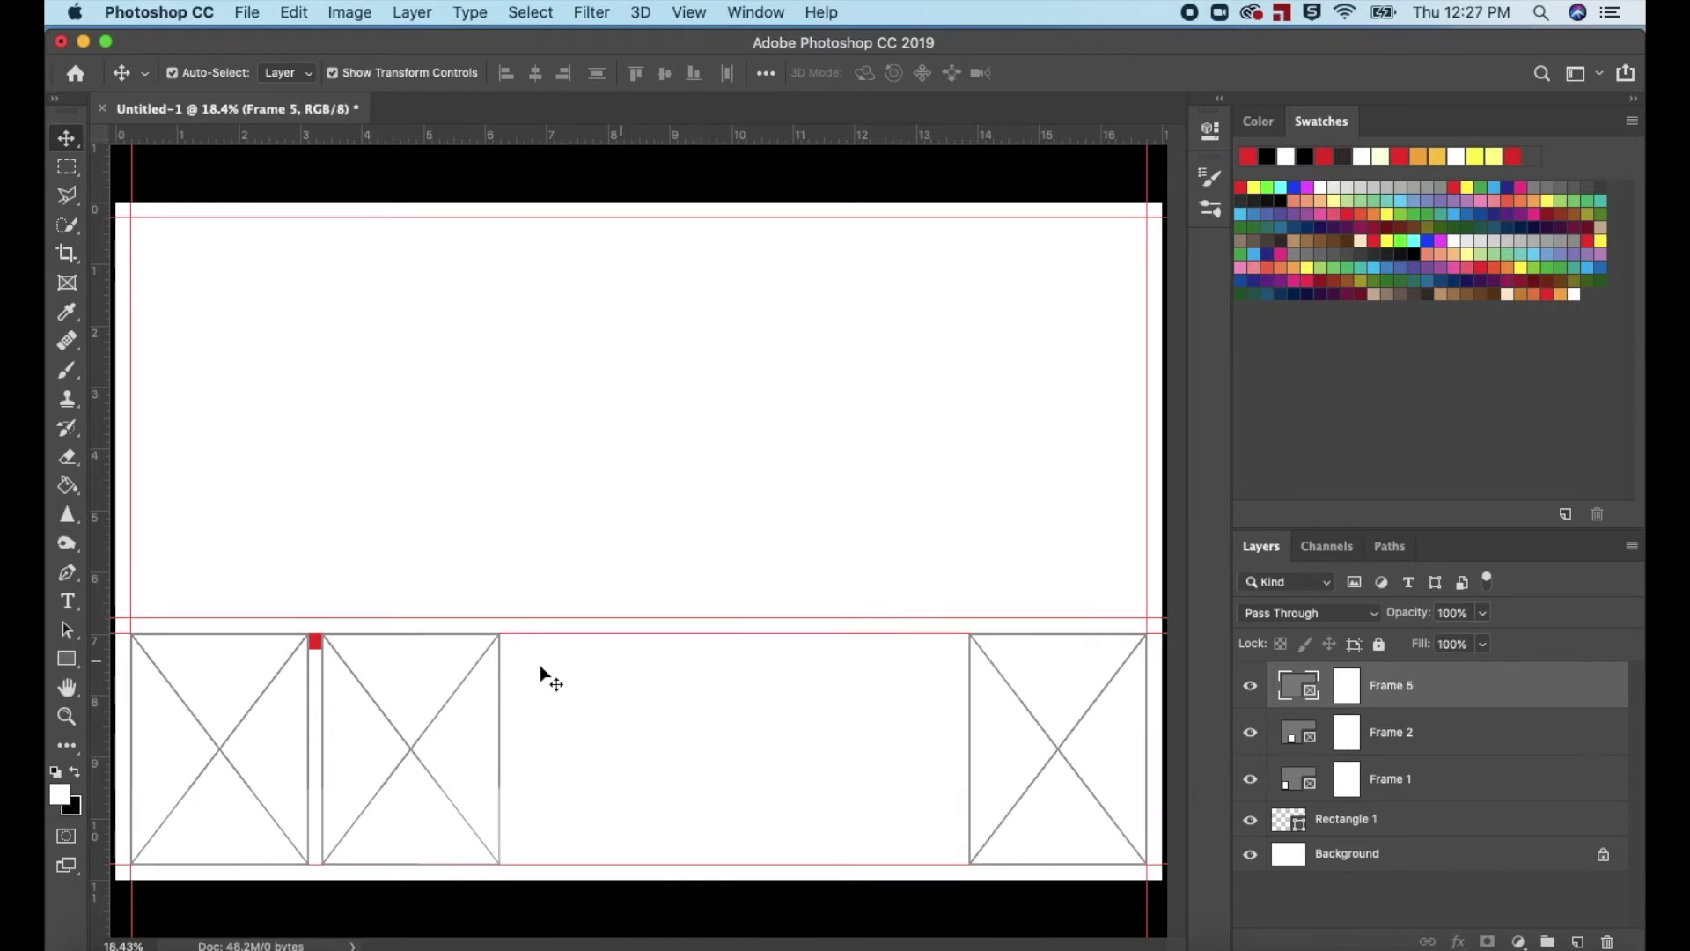
# - Move the red square beside Frame 5 and duplicate Frame 5 to the square's left
pyautogui.click(316, 642)
pyautogui.moveTo(319, 650); pyautogui.dragTo(961, 647)
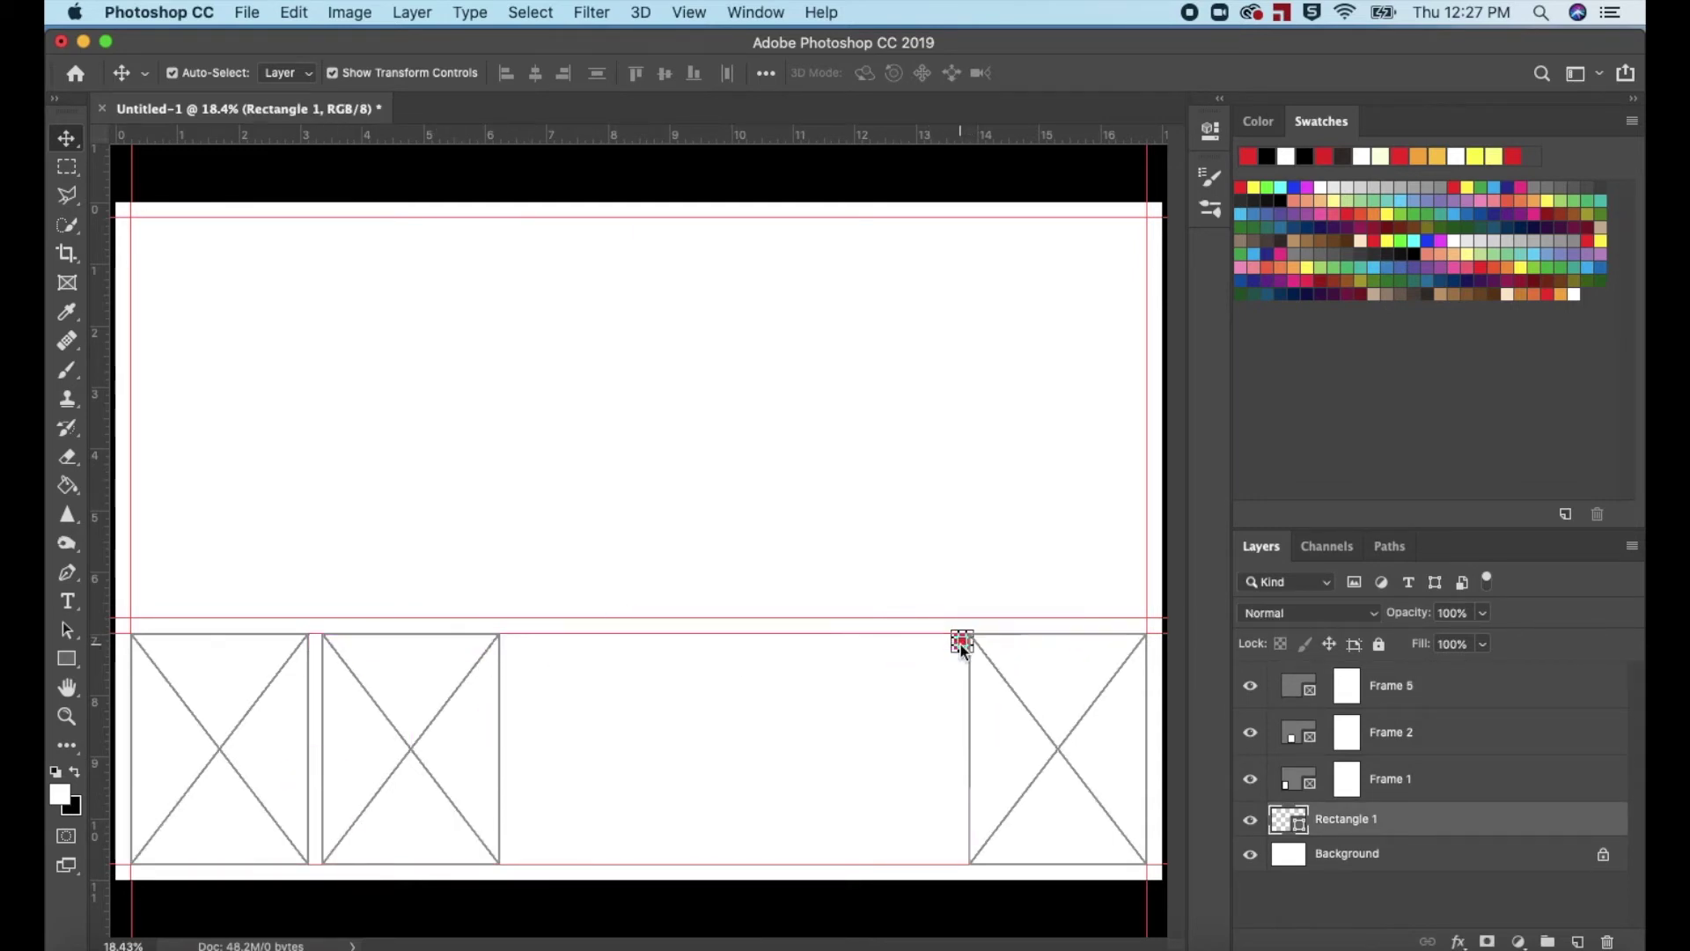
pyautogui.click(886, 708)
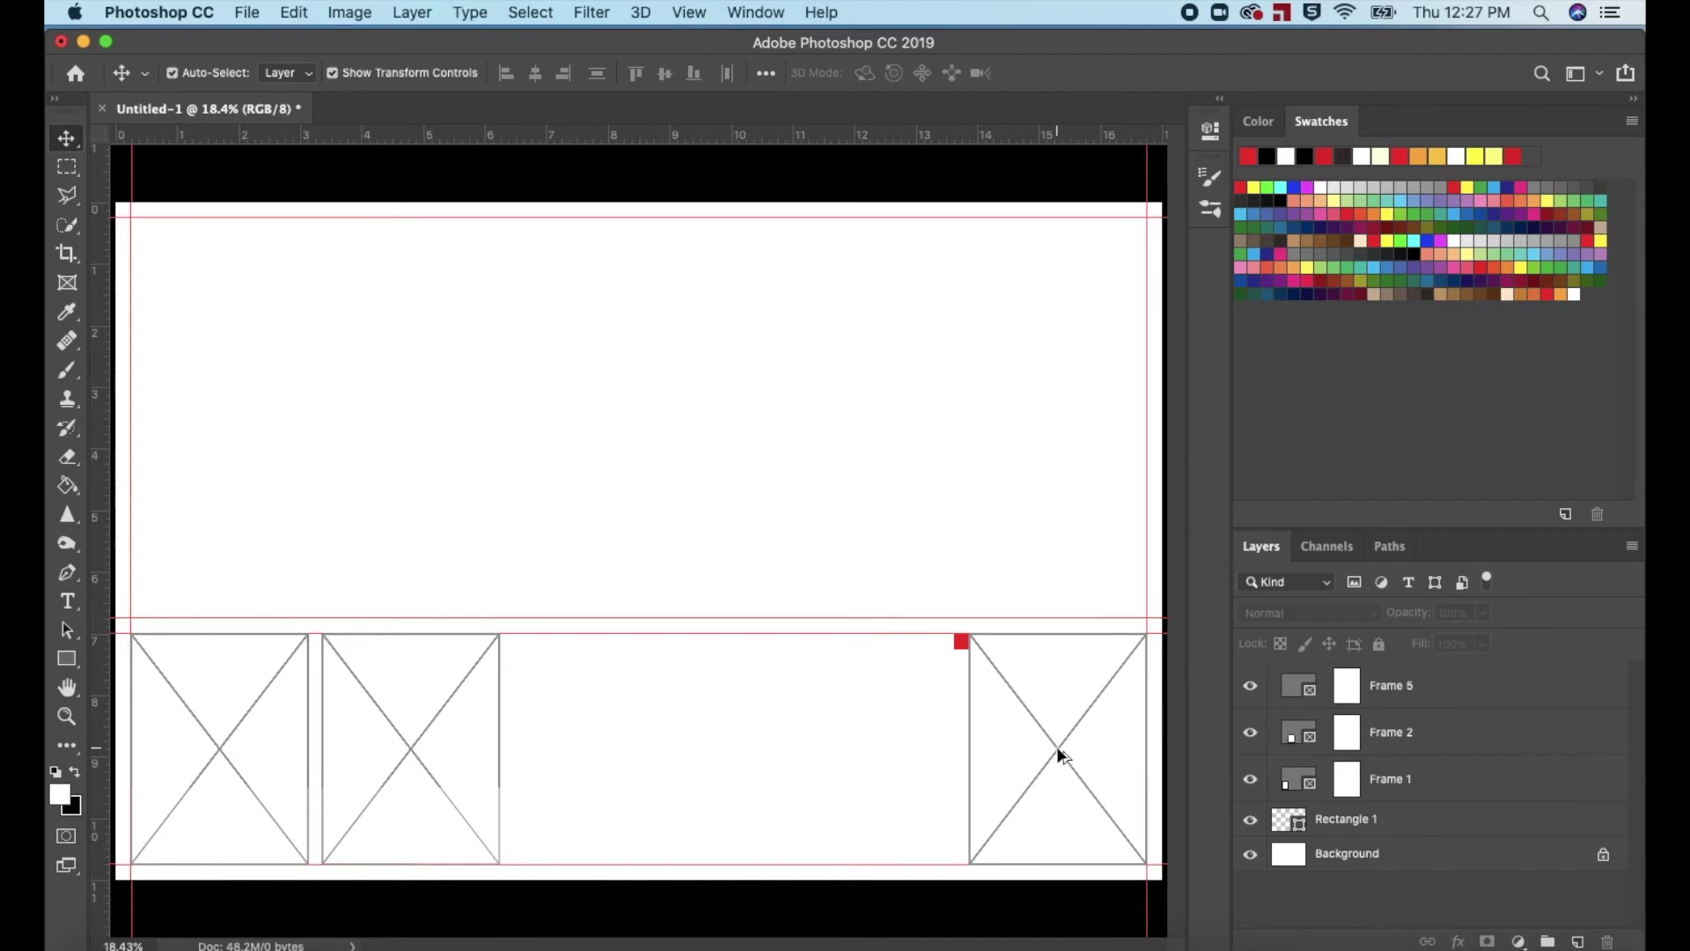
pyautogui.moveTo(1037, 754); pyautogui.dragTo(865, 756)
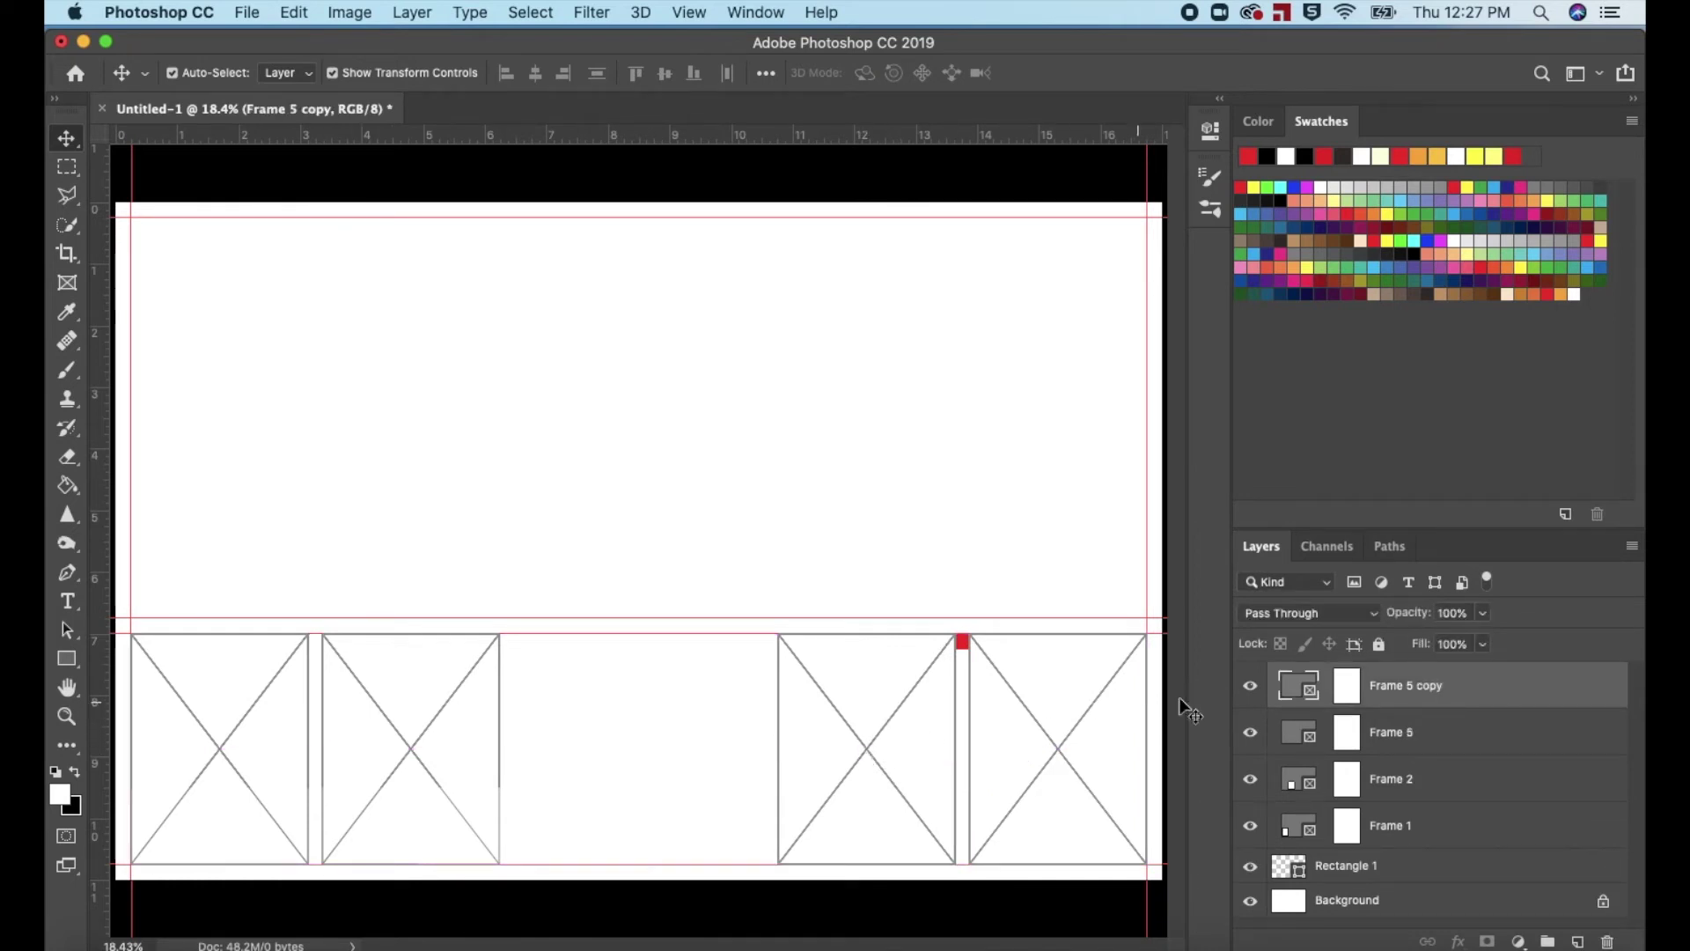
# - Rename the Frame 5 copy to Frame 4 and mark both edges of the middle gap with red squares
pyautogui.doubleClick(1406, 683)
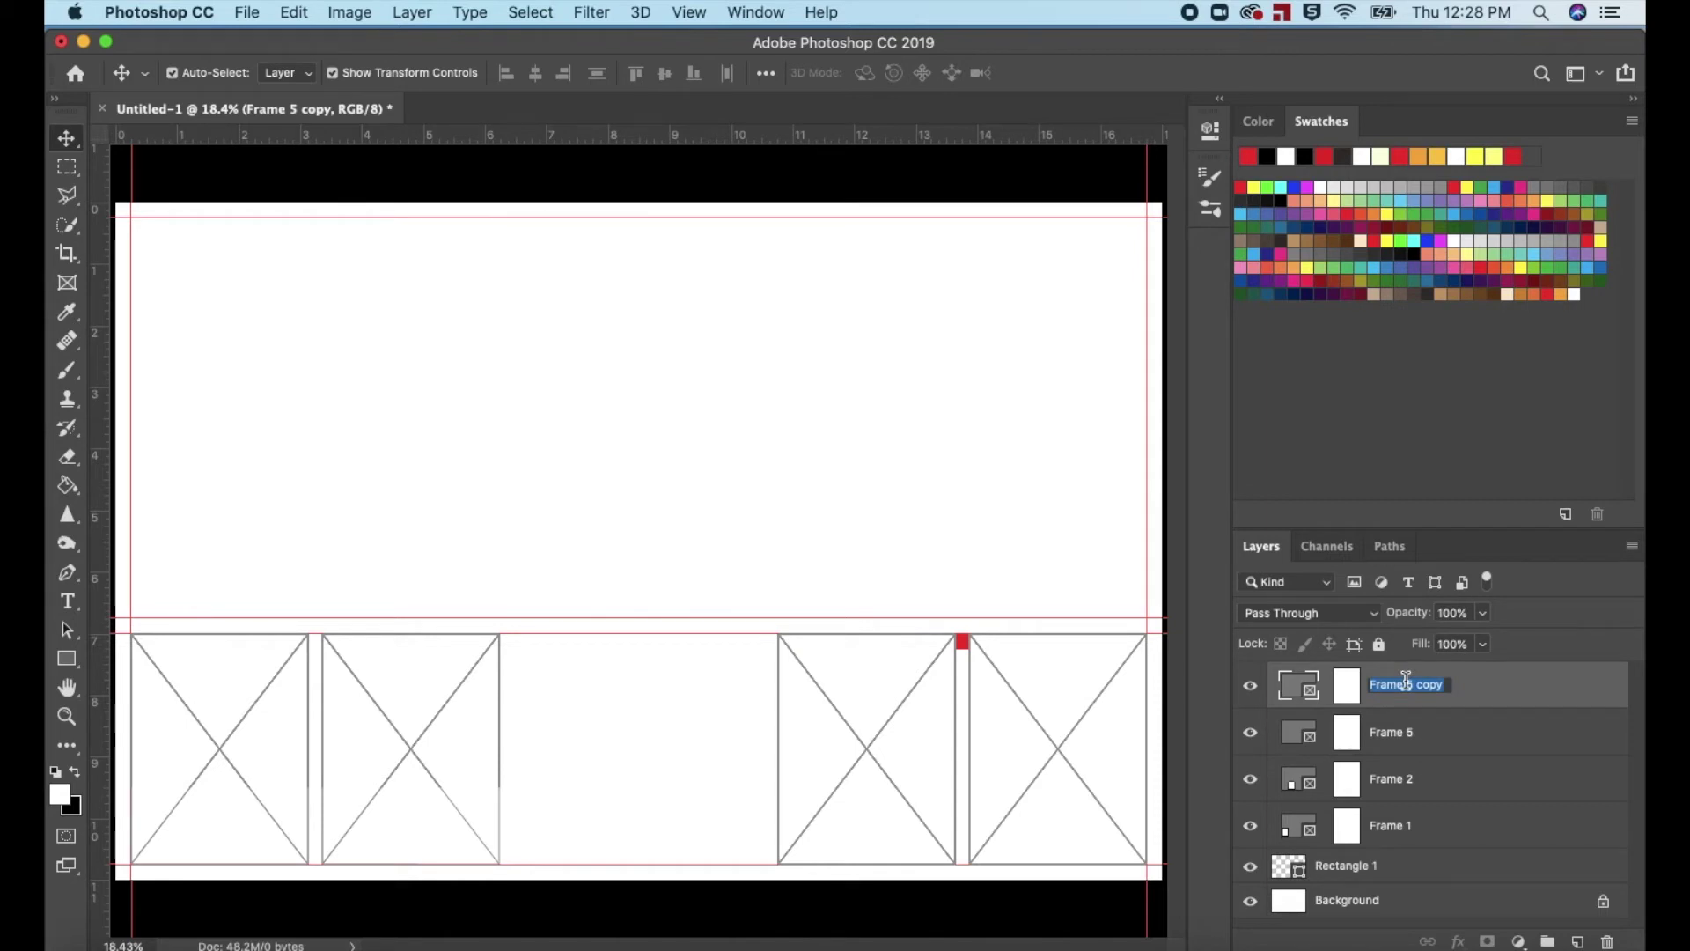
pyautogui.write('Frame 4')
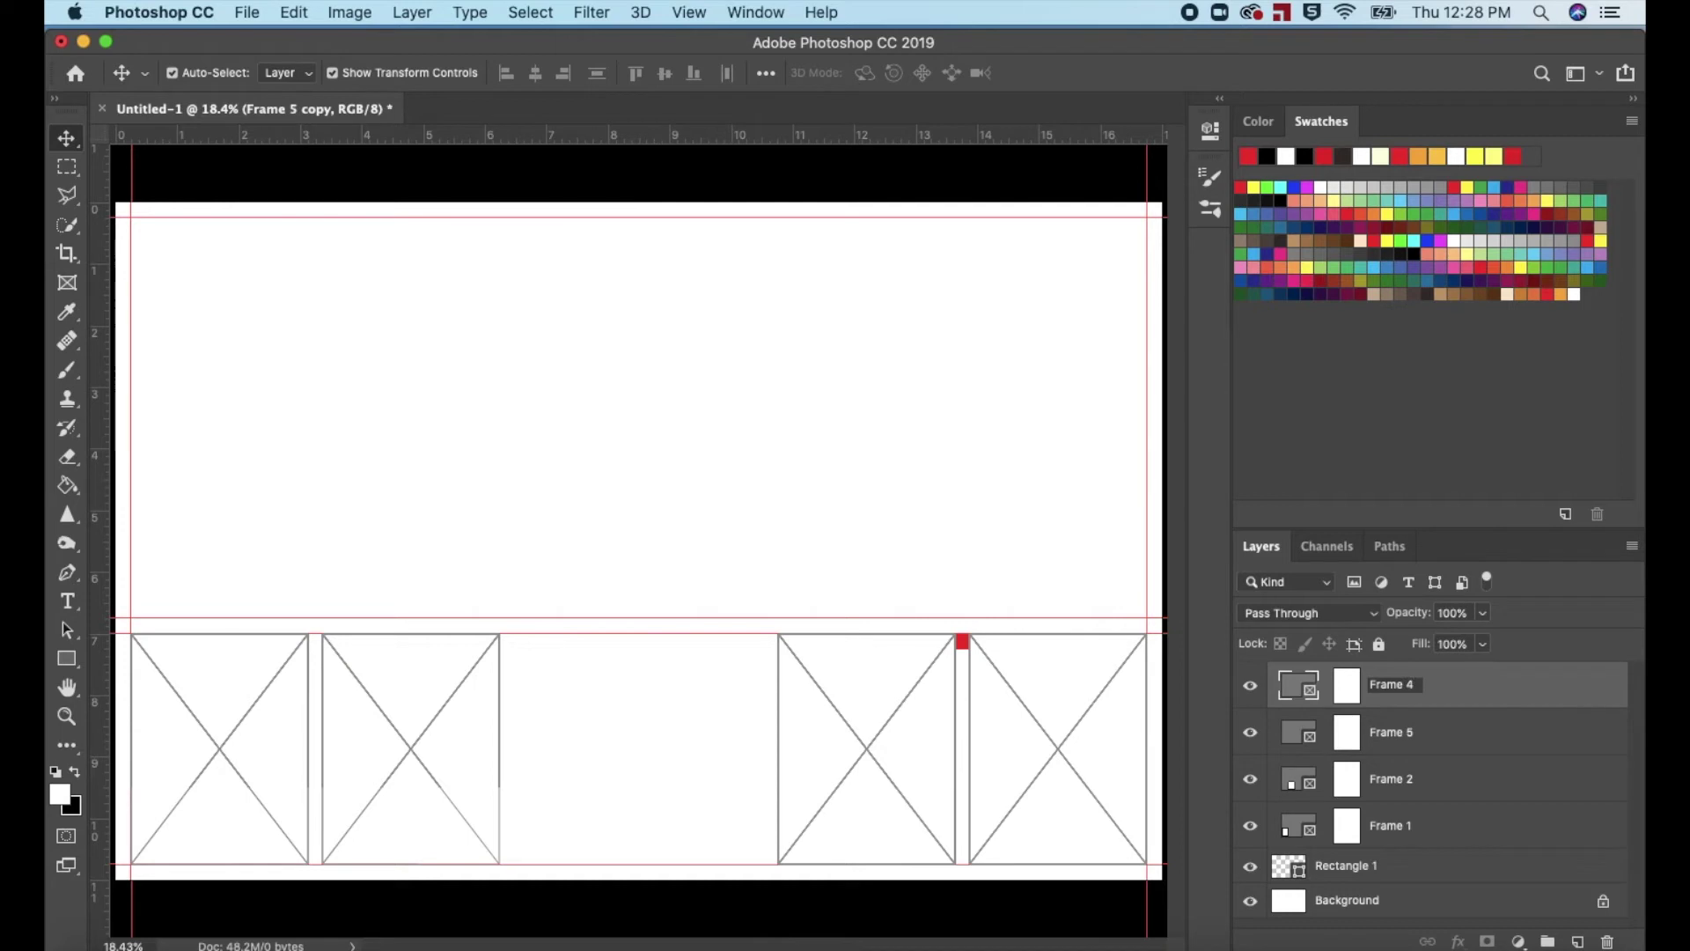
pyautogui.press('Return')
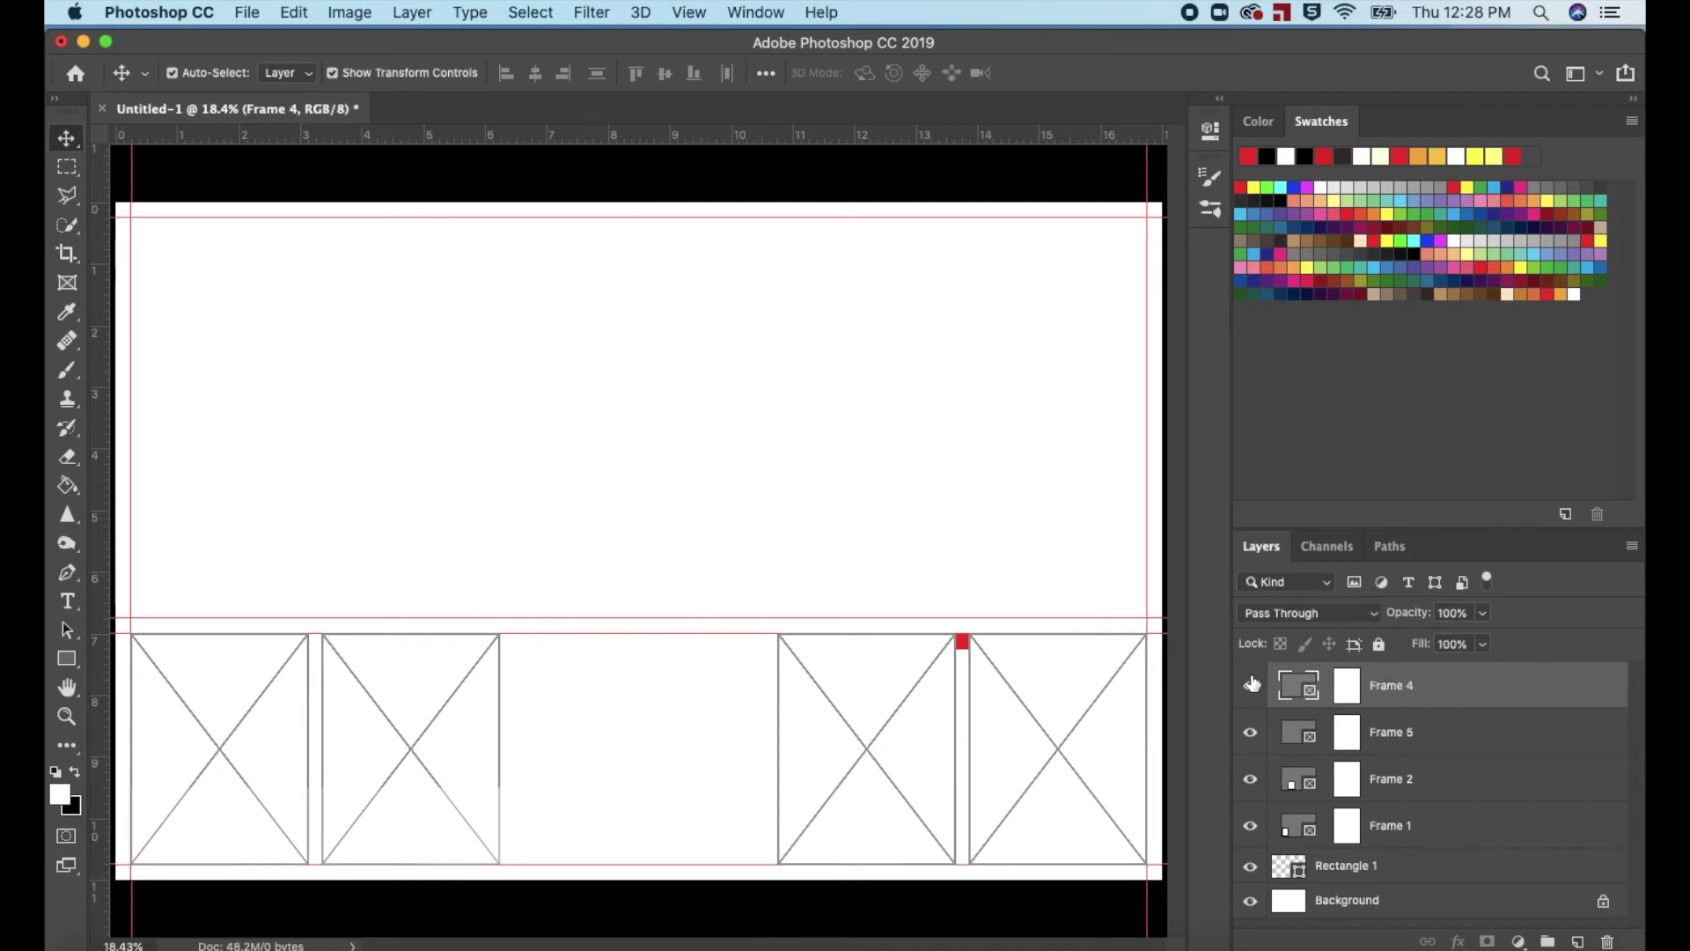
pyautogui.moveTo(962, 645); pyautogui.dragTo(769, 644)
pyautogui.click(751, 695)
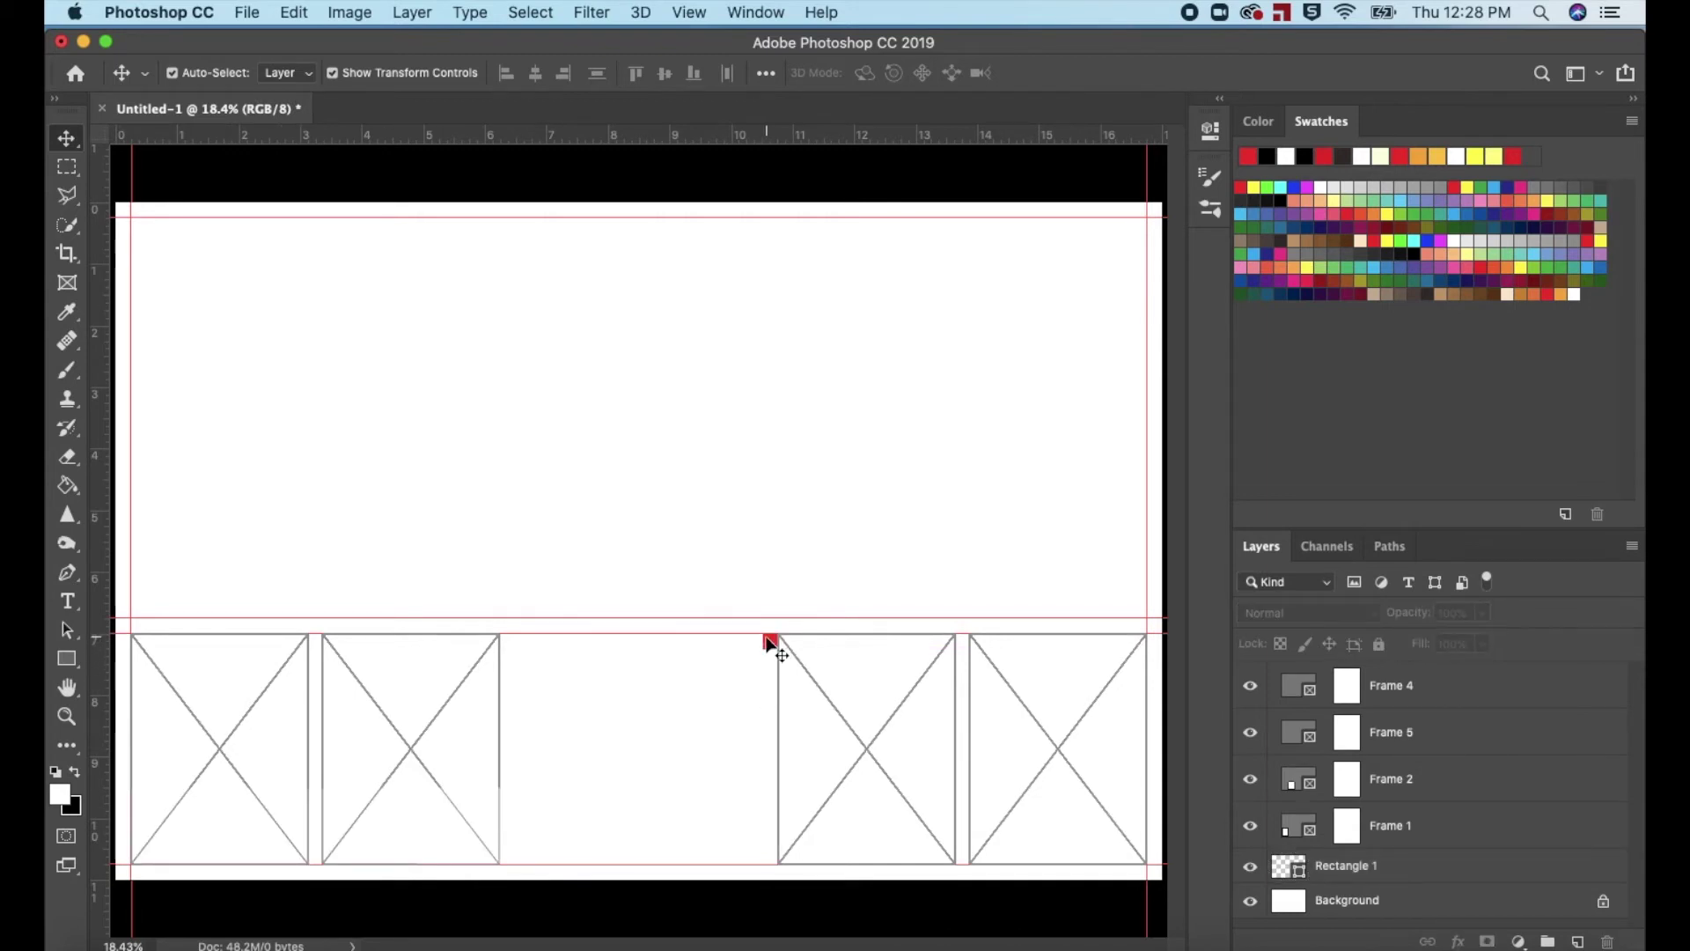
pyautogui.moveTo(768, 643); pyautogui.dragTo(514, 646)
pyautogui.click(543, 683)
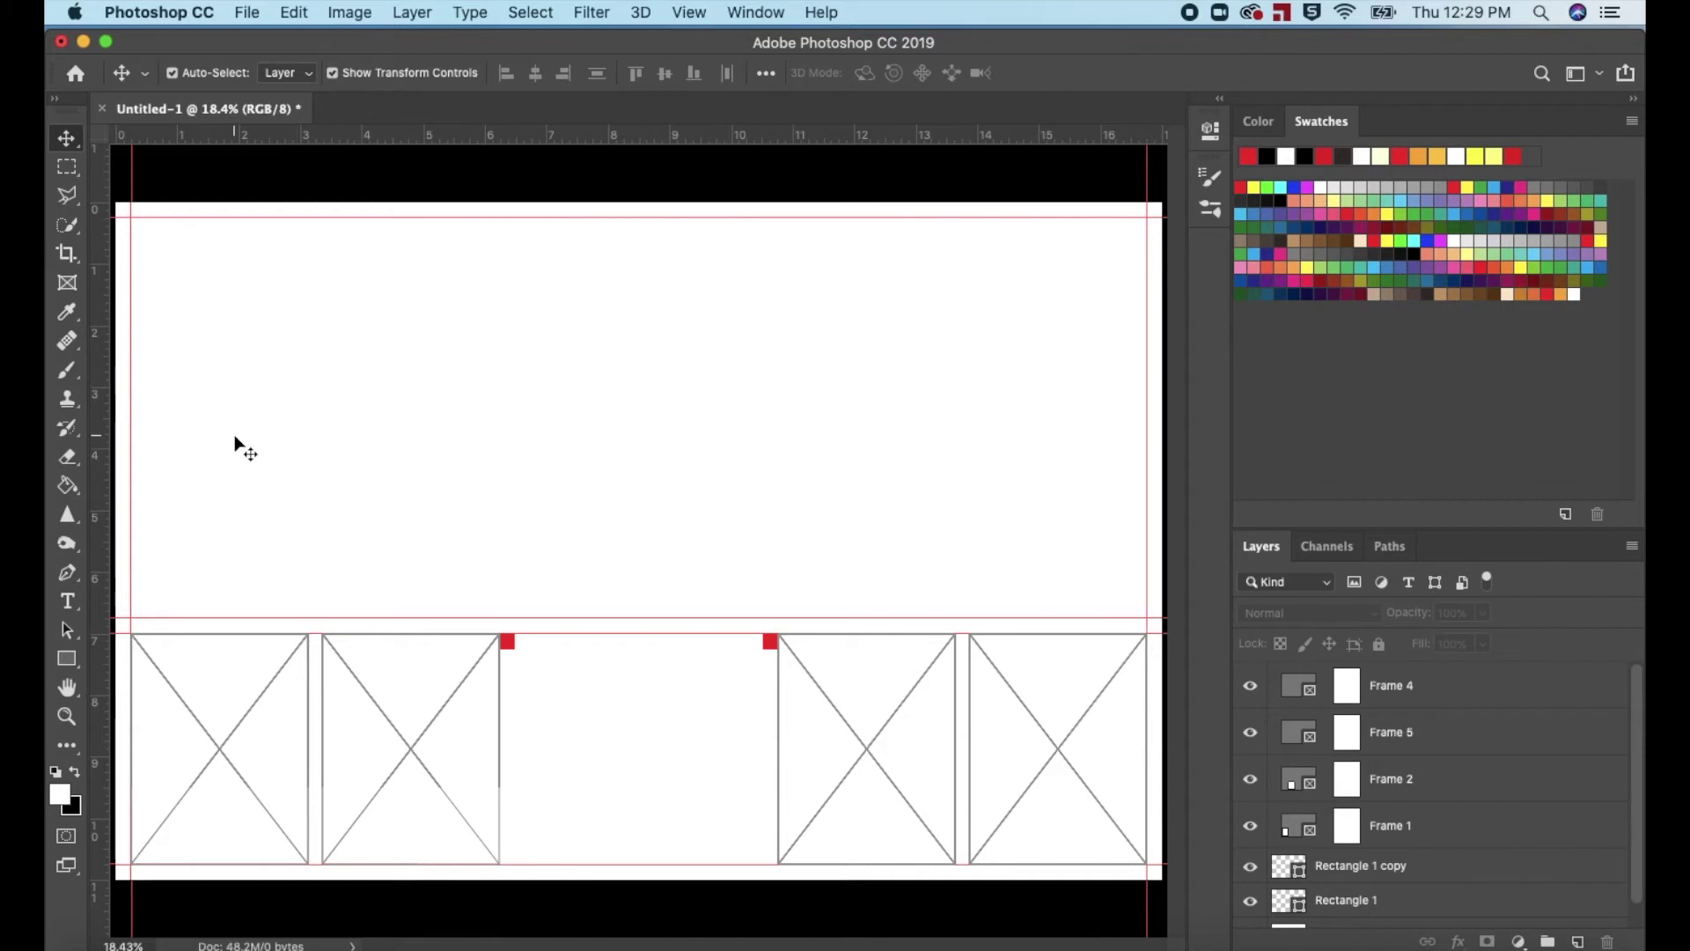
# - Draw a frame filling the middle gap and name it Frame 3
pyautogui.click(68, 284)
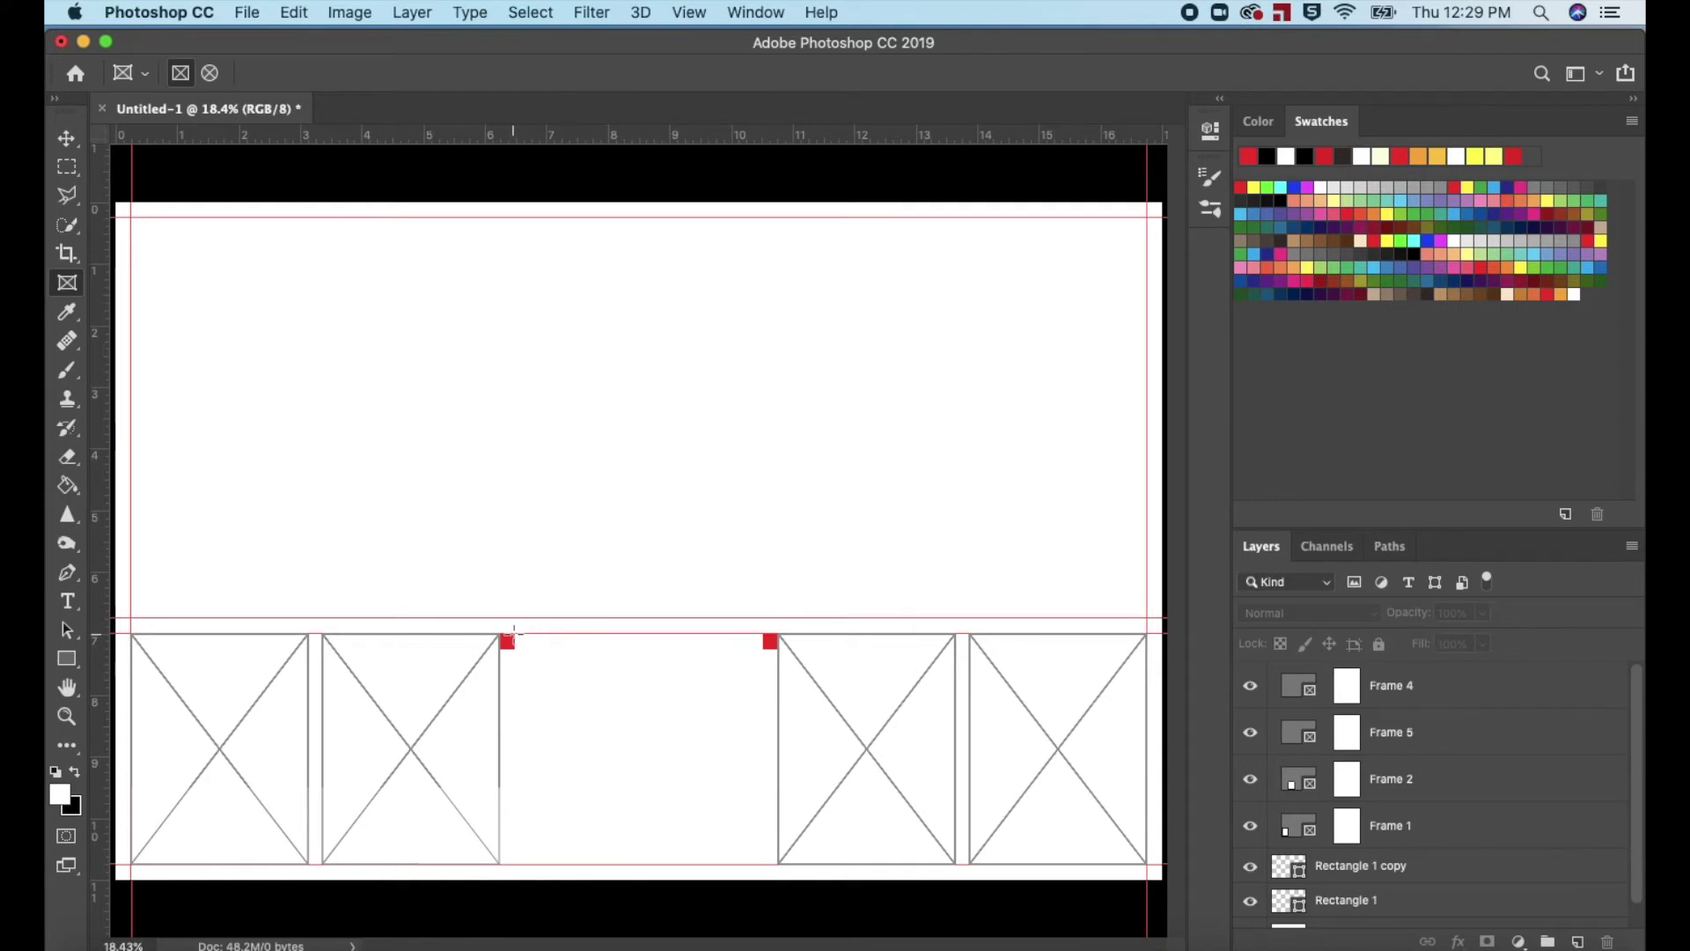
pyautogui.moveTo(516, 634); pyautogui.dragTo(759, 861)
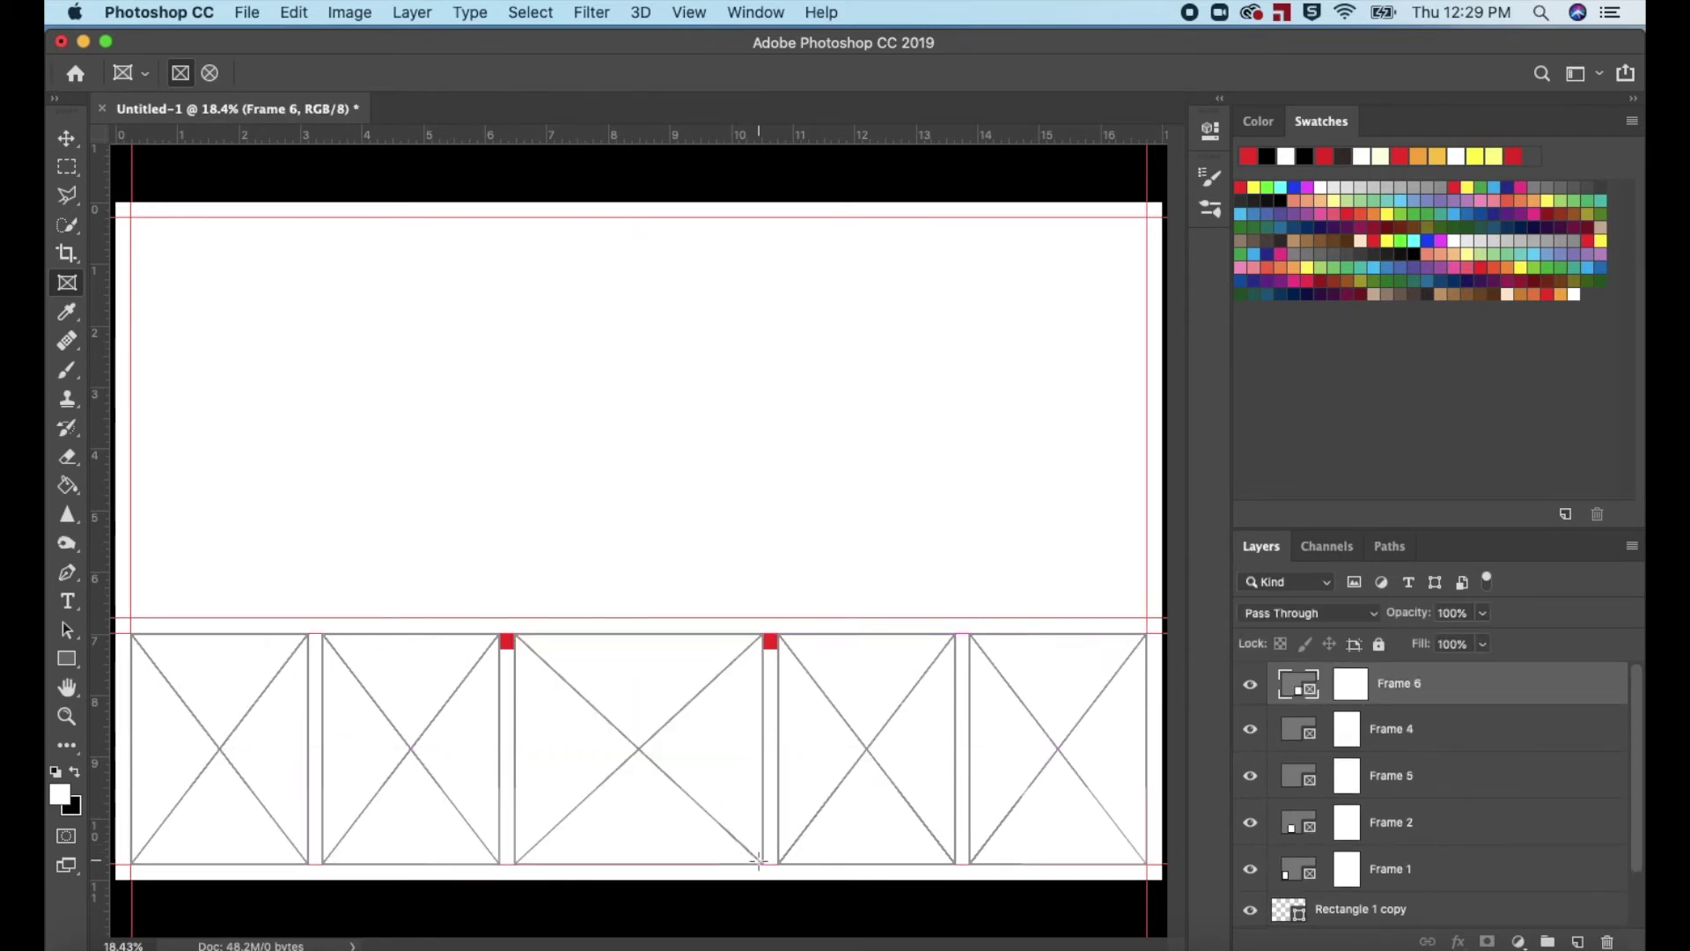
pyautogui.doubleClick(1403, 683)
pyautogui.write('Frame 3')
# - Confirm the Frame 3 name, then draw a placeholder frame over the bottom-left guide corner
pyautogui.click(1483, 687)
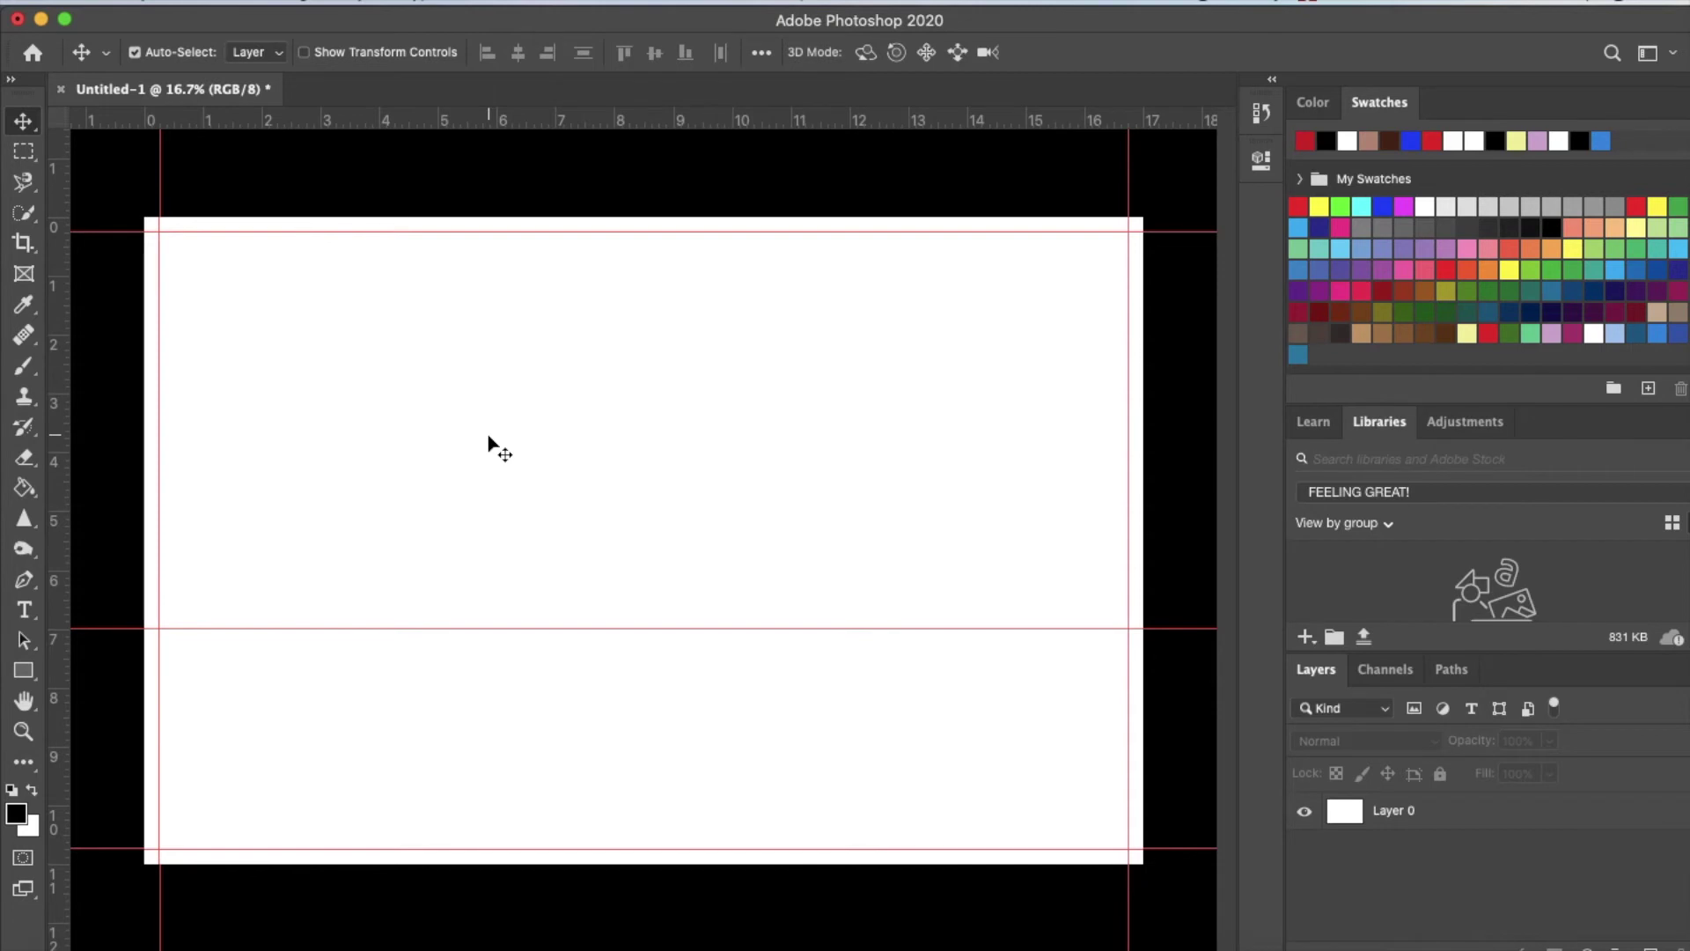
pyautogui.click(26, 274)
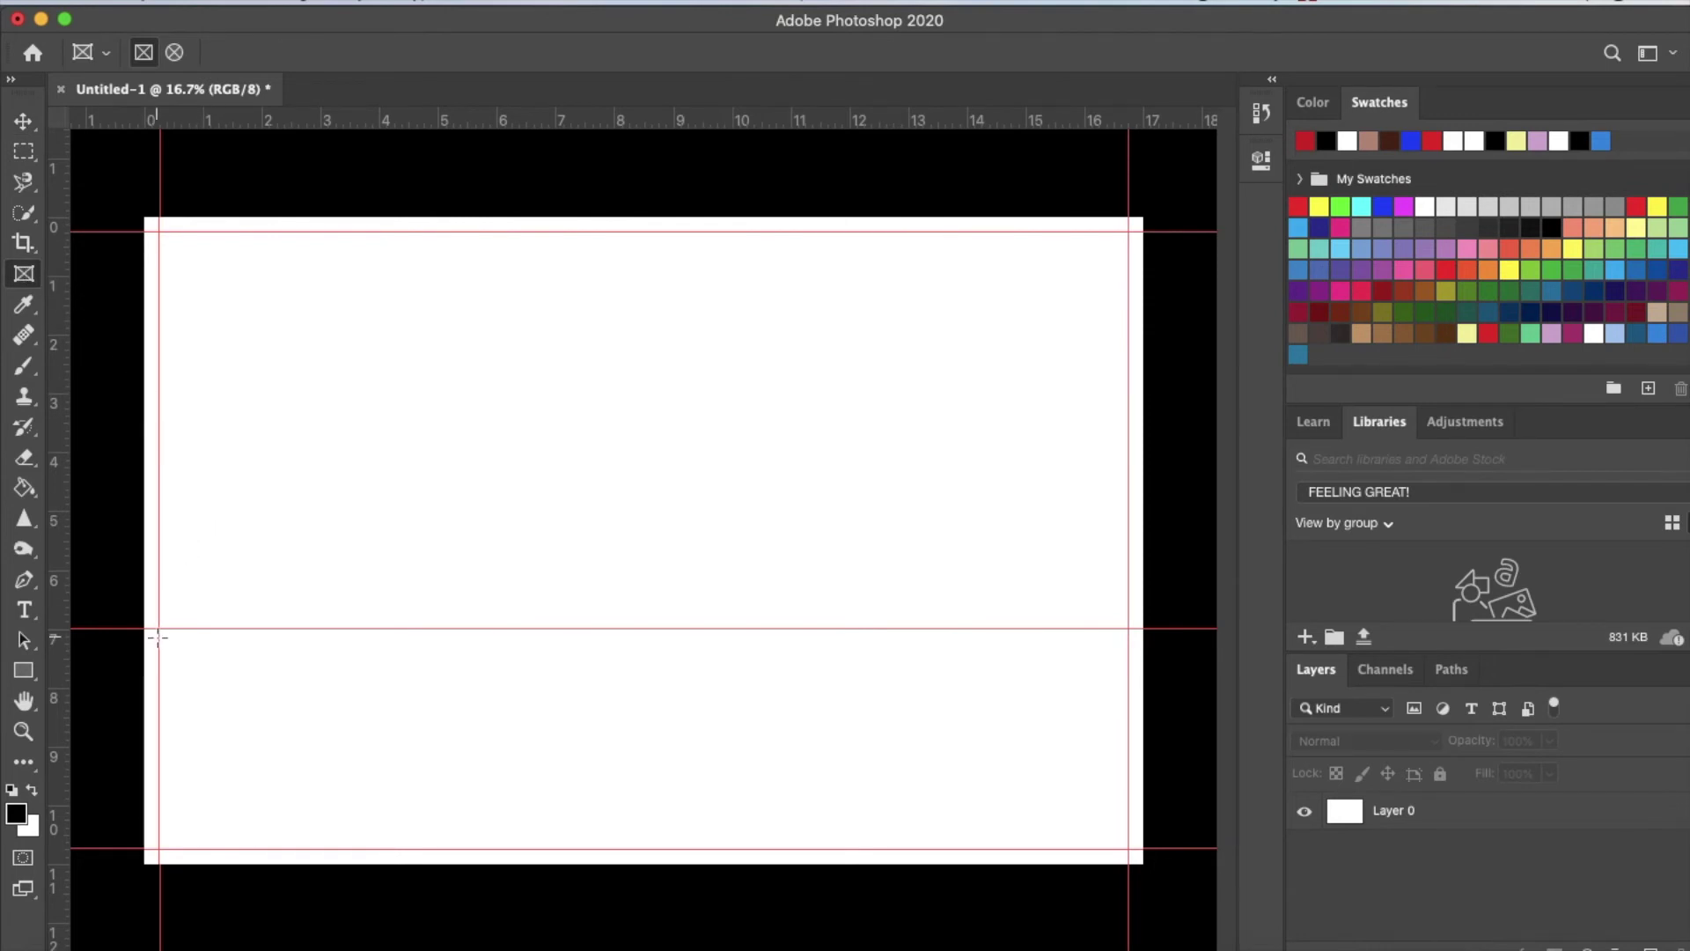
pyautogui.moveTo(157, 635); pyautogui.dragTo(335, 846)
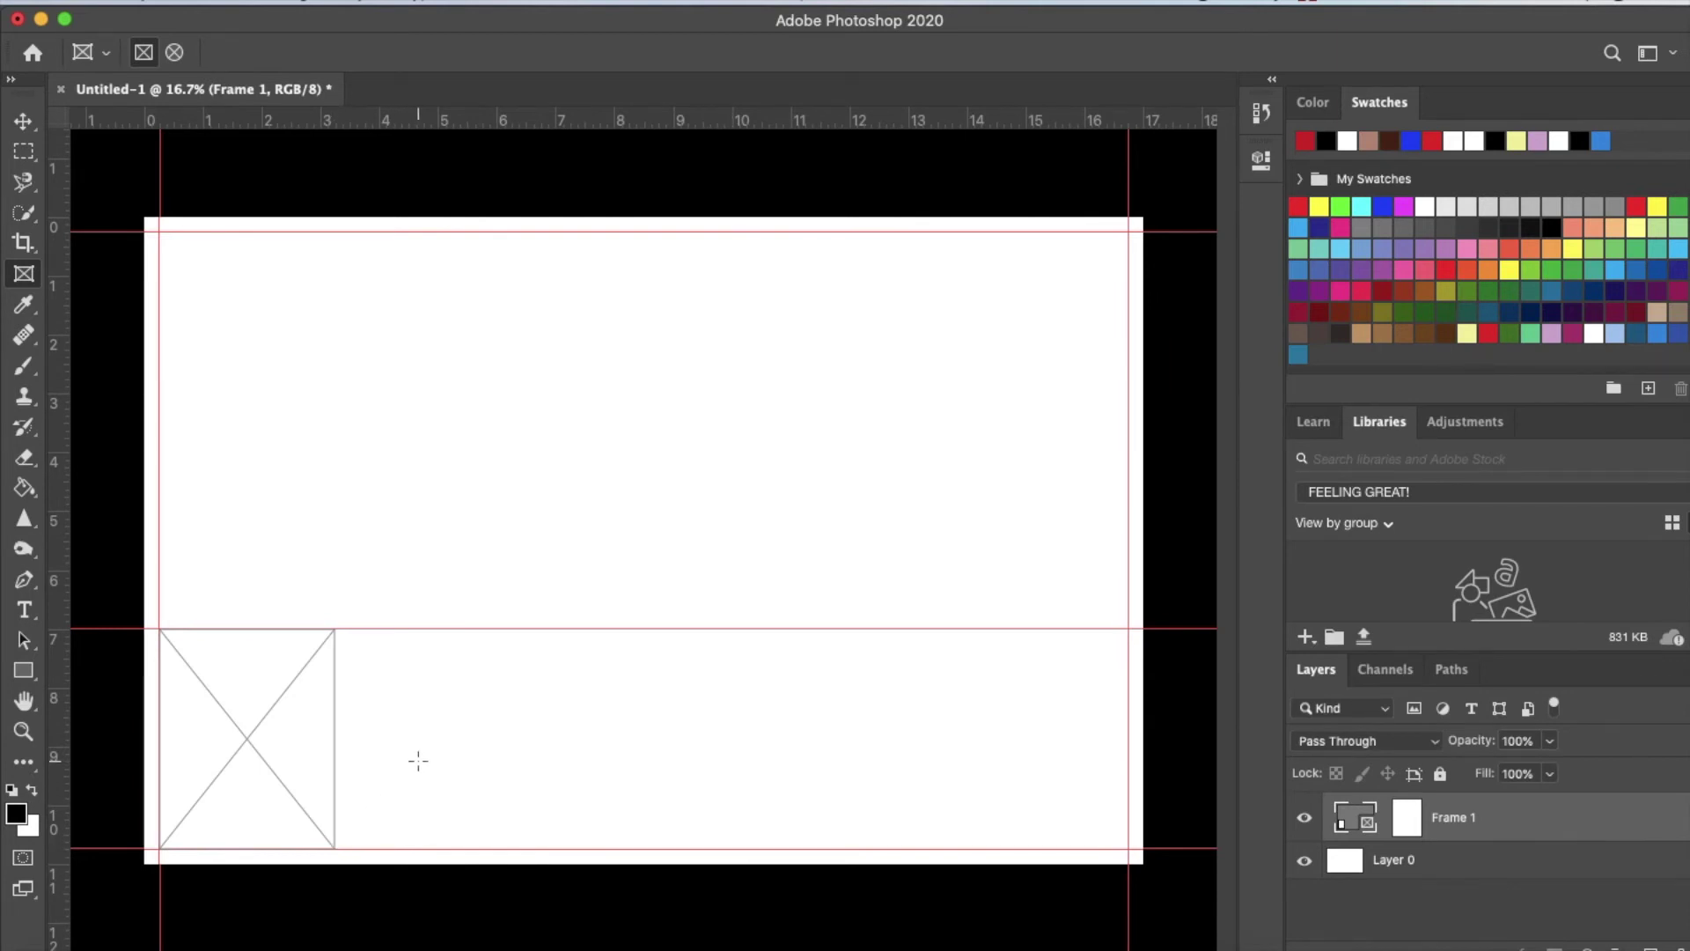
pyautogui.press('v')
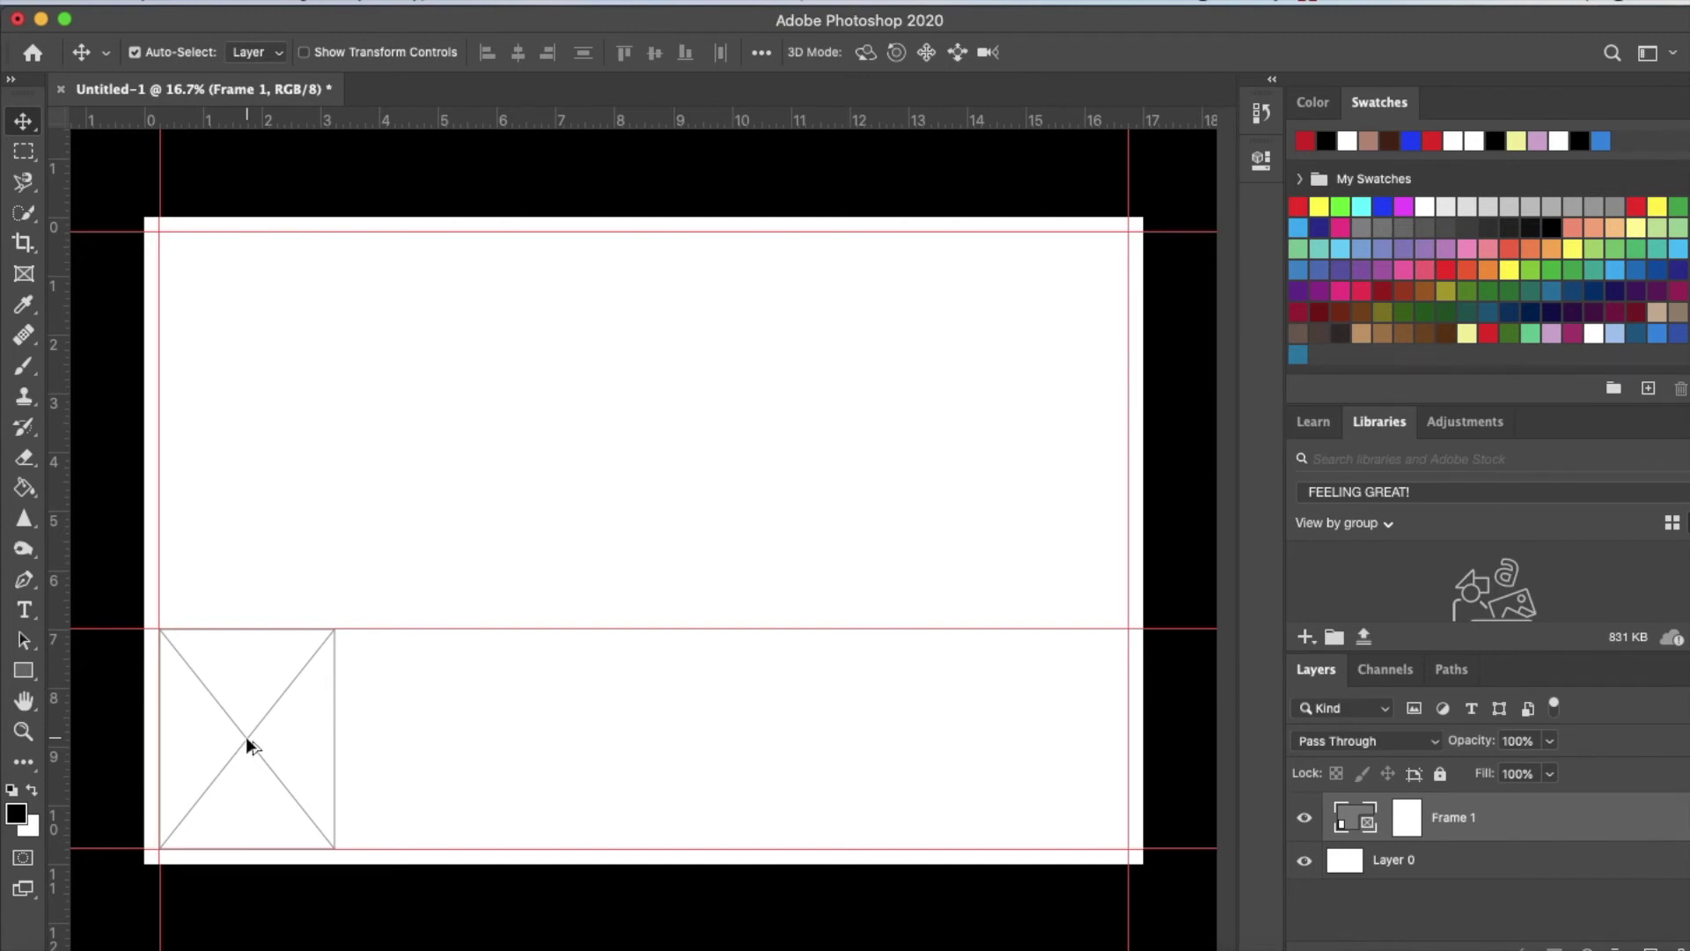
# - Alt-drag copies of Frame 1 across the bottom band to form a row of five frames
pyautogui.moveTo(246, 736); pyautogui.dragTo(1042, 716)
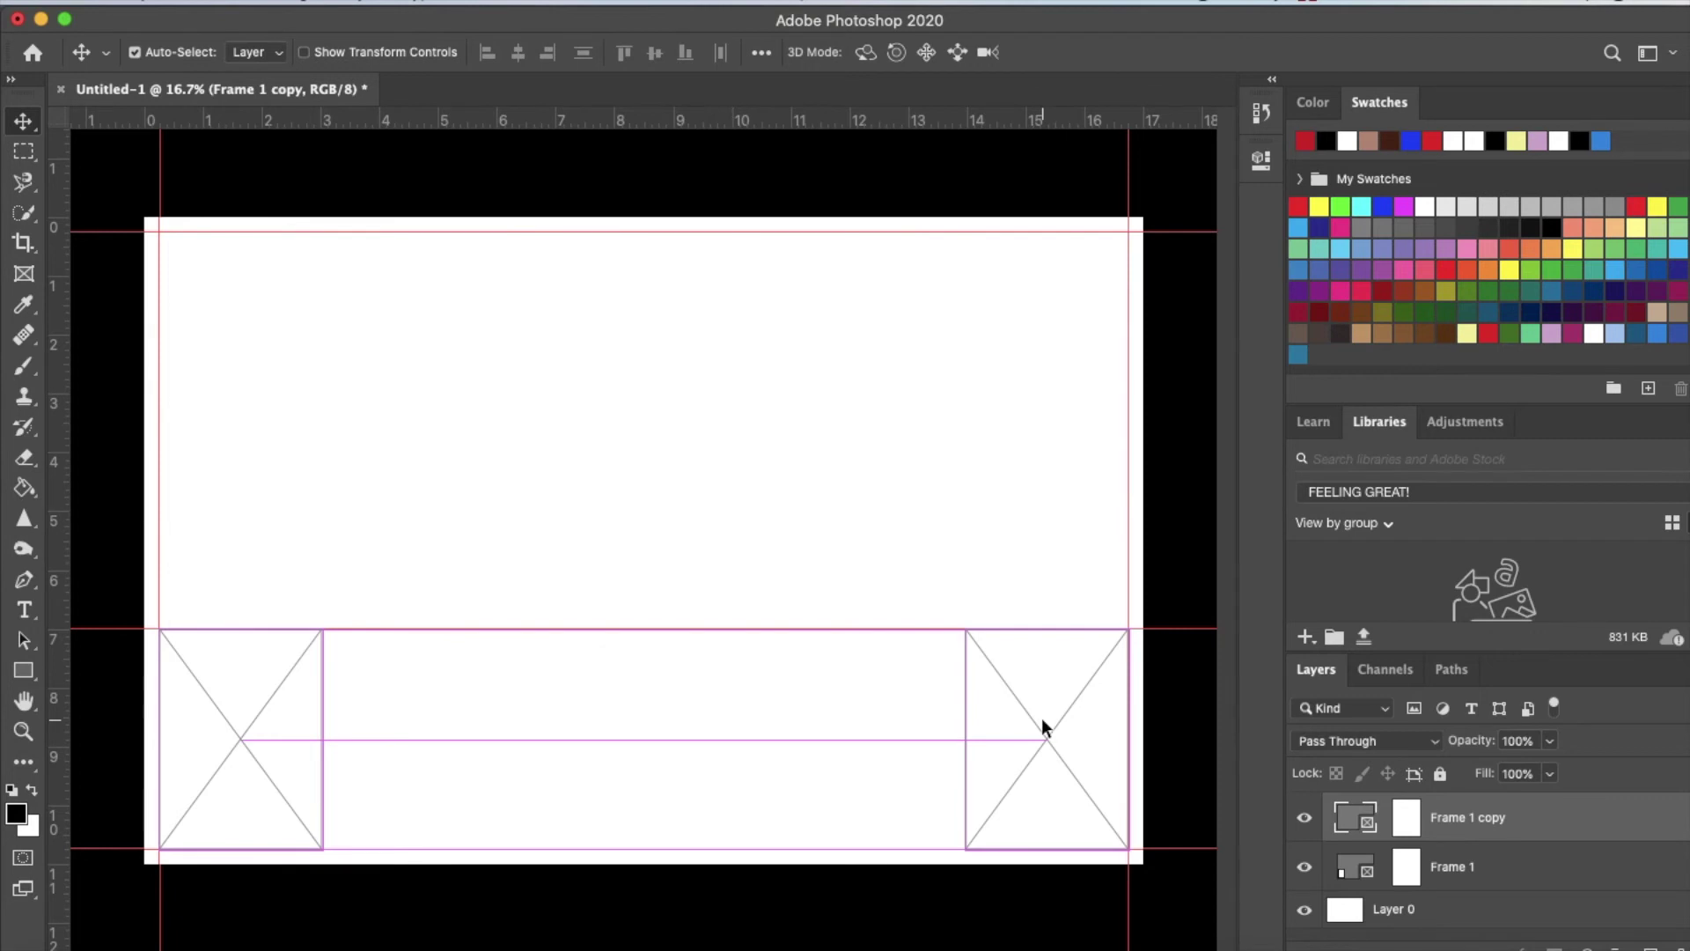
pyautogui.click(704, 716)
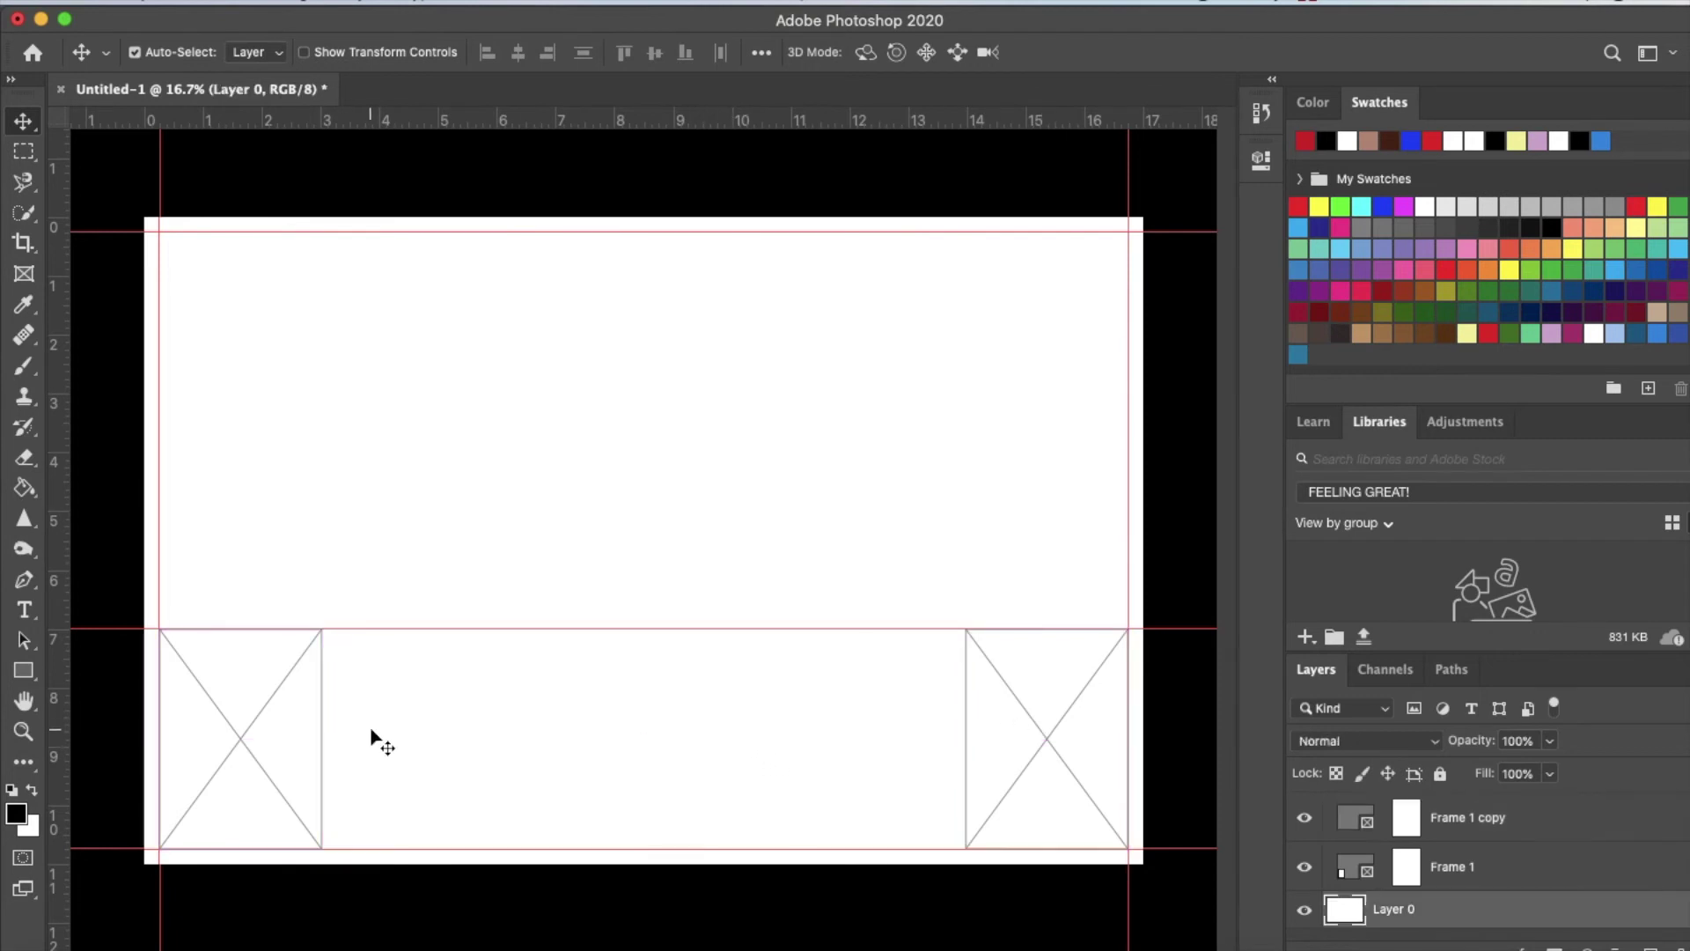
pyautogui.click(239, 739)
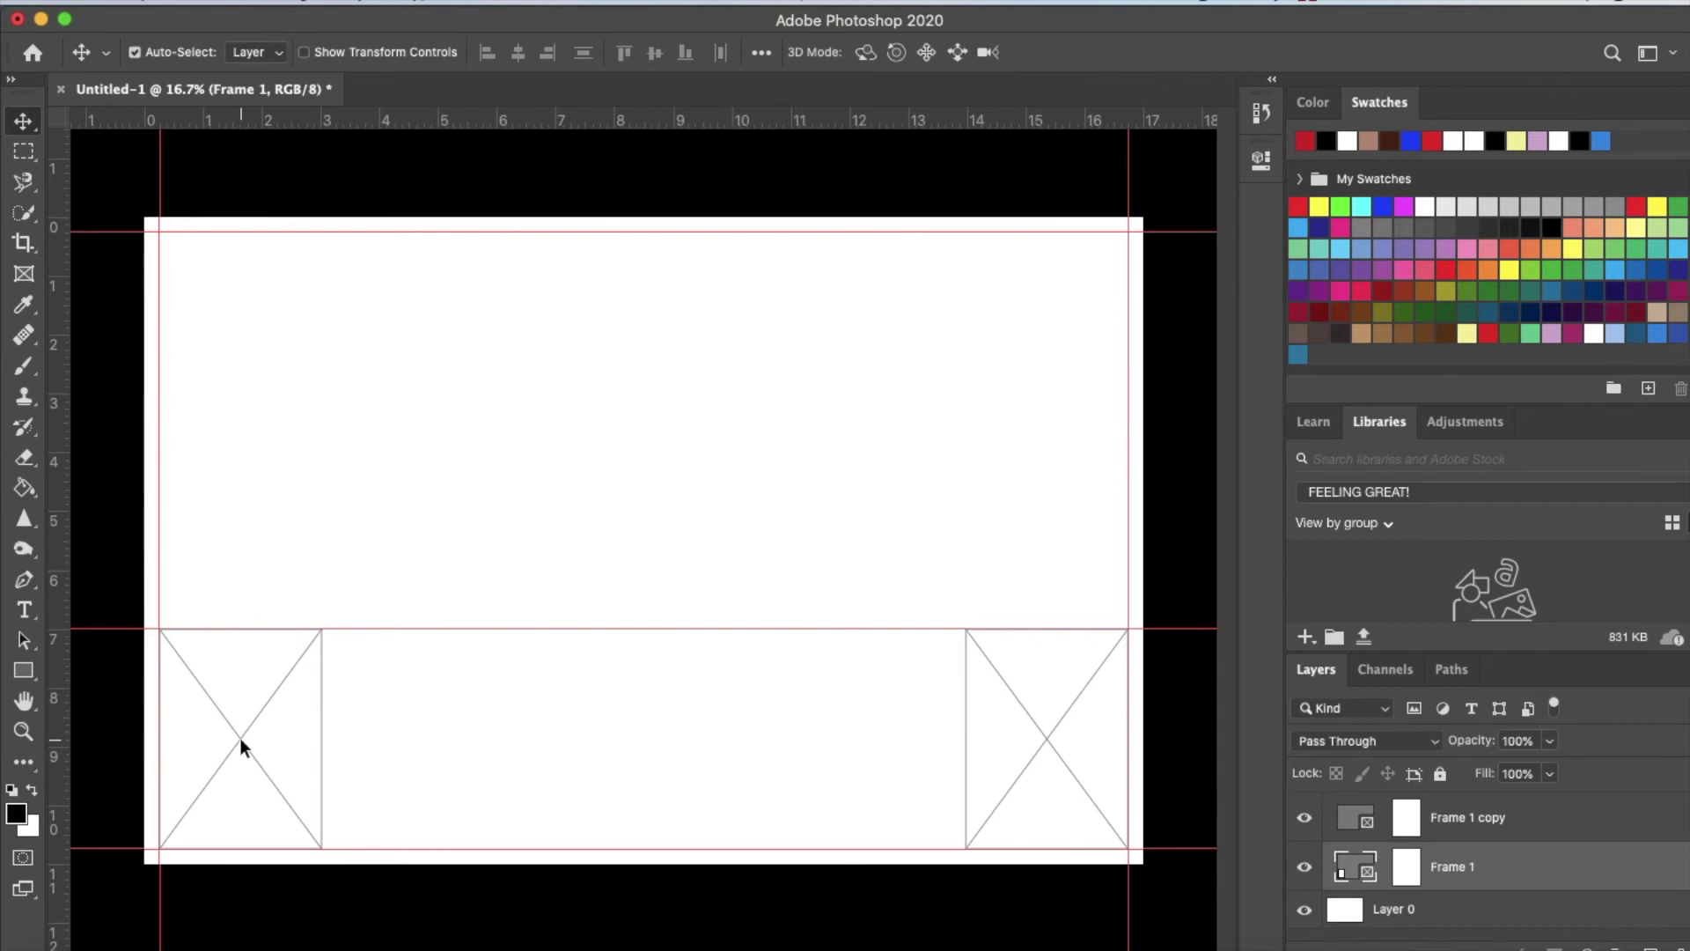
pyautogui.moveTo(241, 743); pyautogui.dragTo(438, 747)
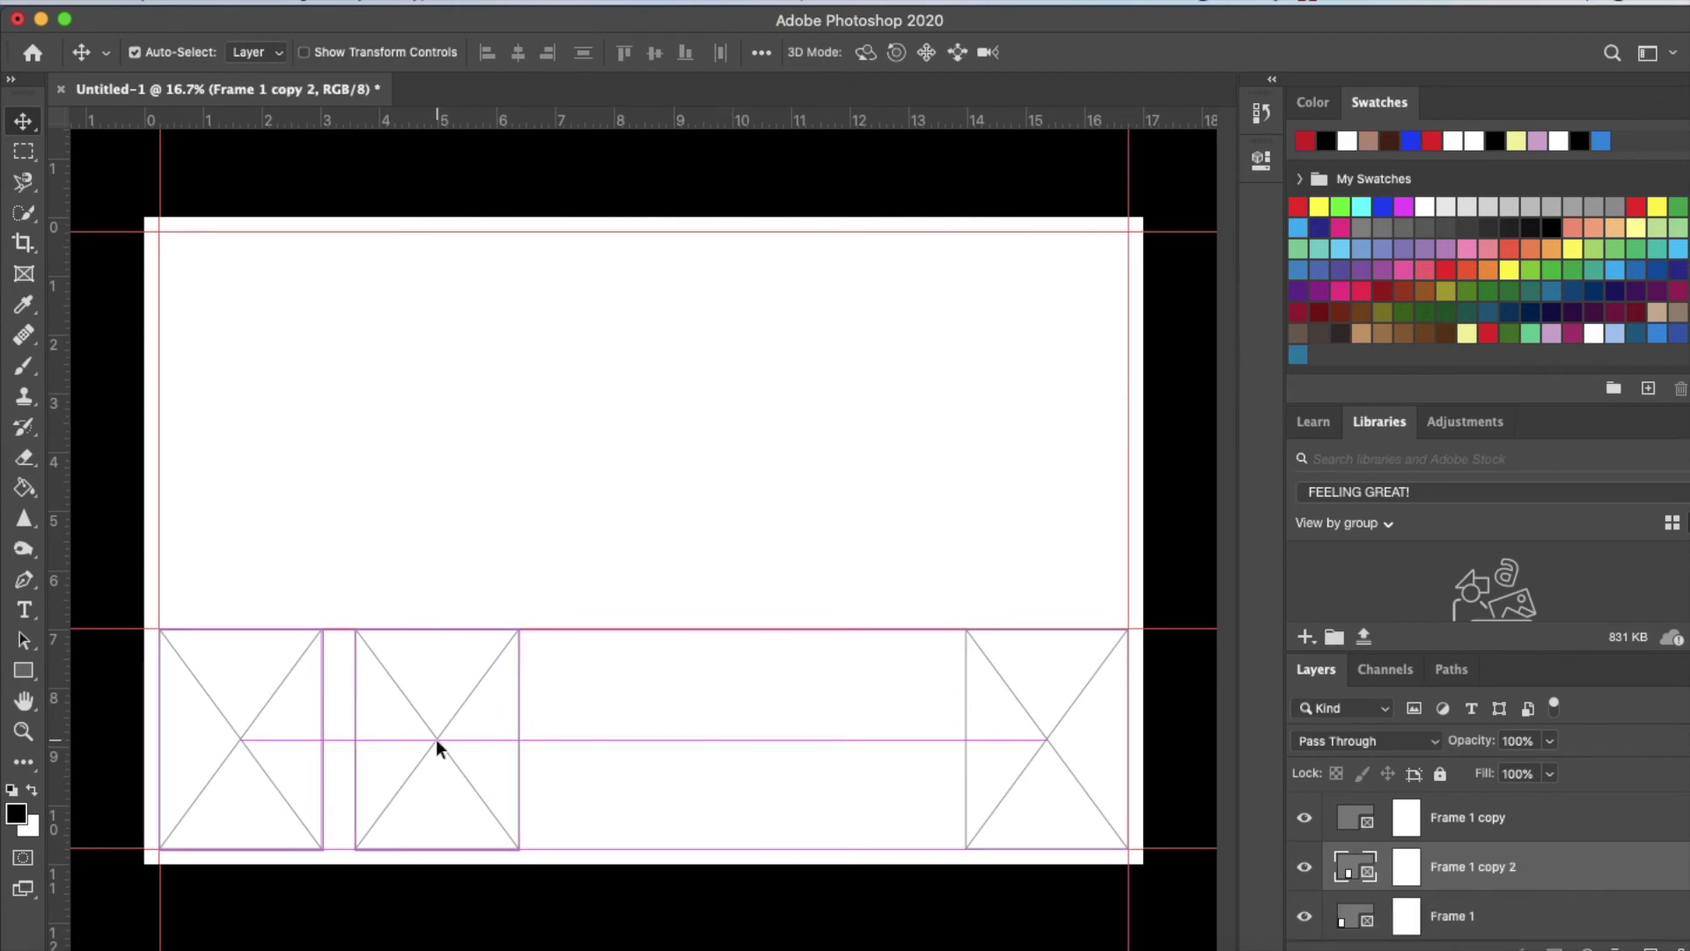
pyautogui.moveTo(436, 737); pyautogui.dragTo(808, 742)
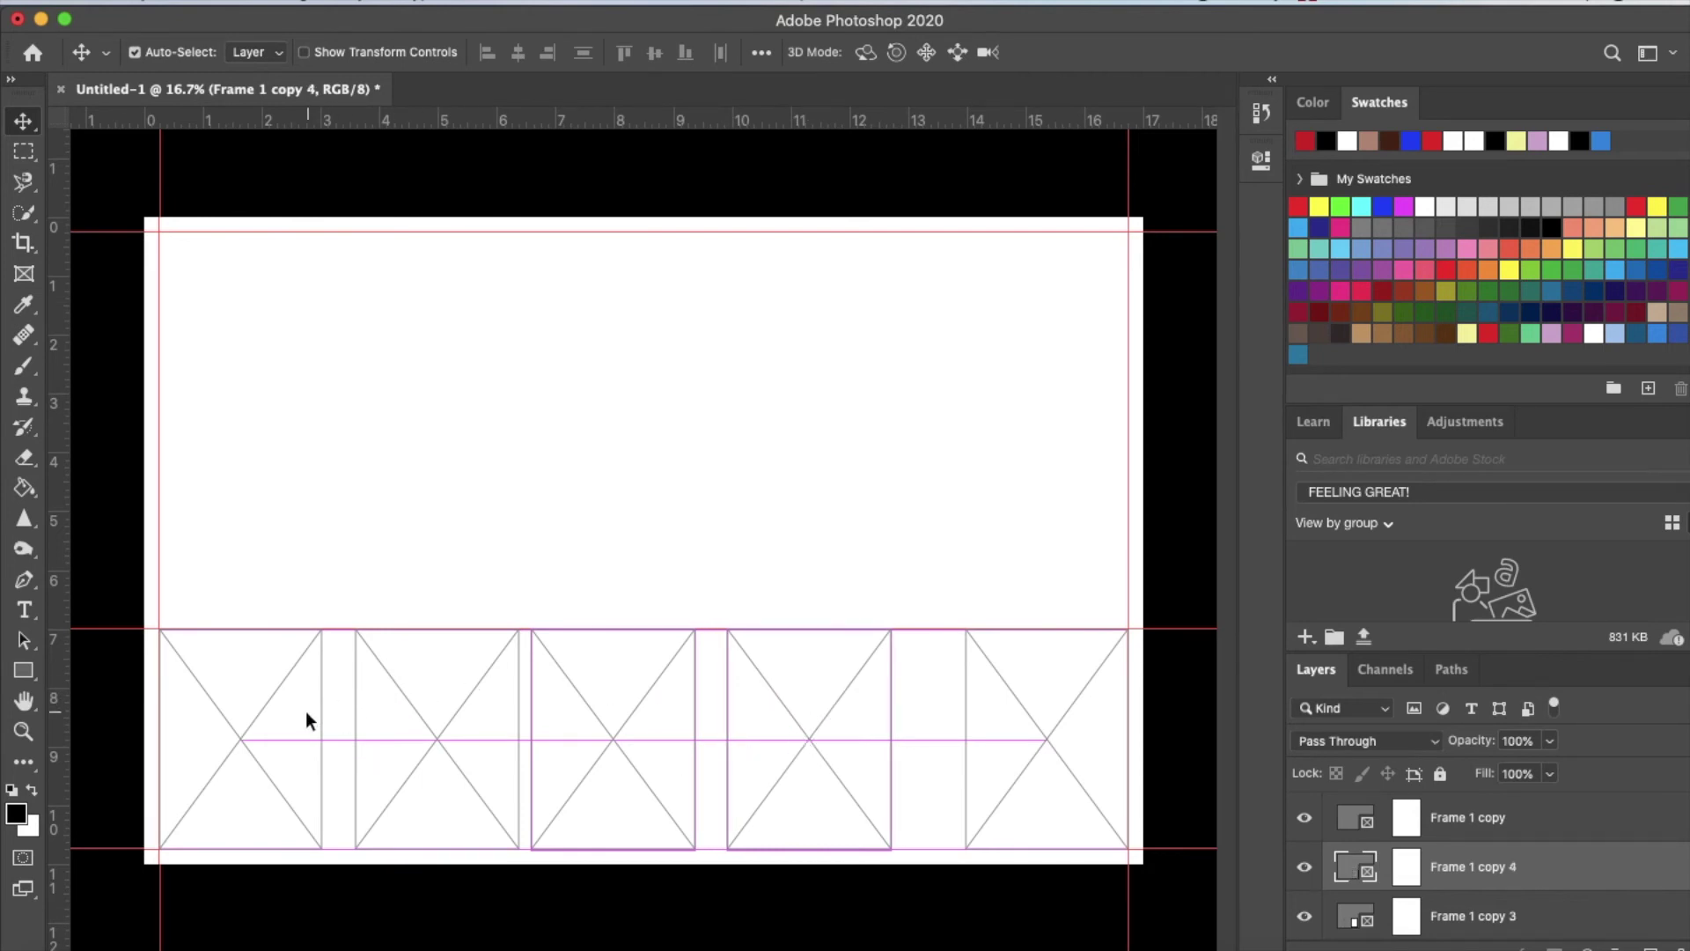
pyautogui.click(513, 427)
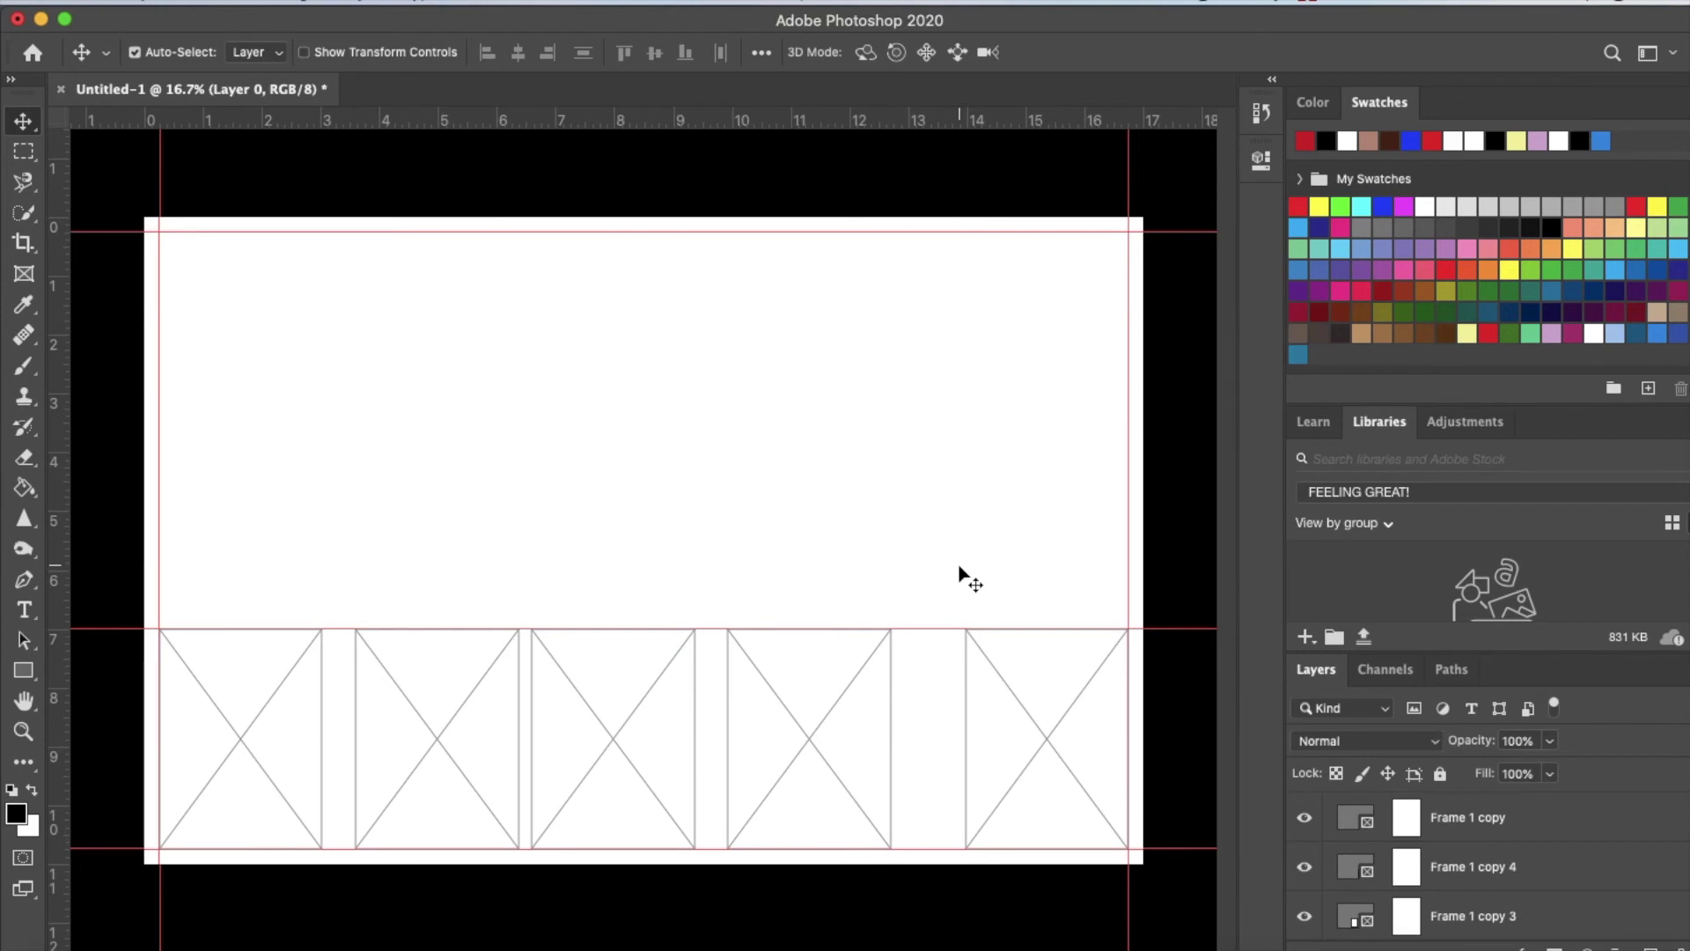
# - Click Frame 1 and two more frames on the canvas, then the background layer
pyautogui.click(243, 736)
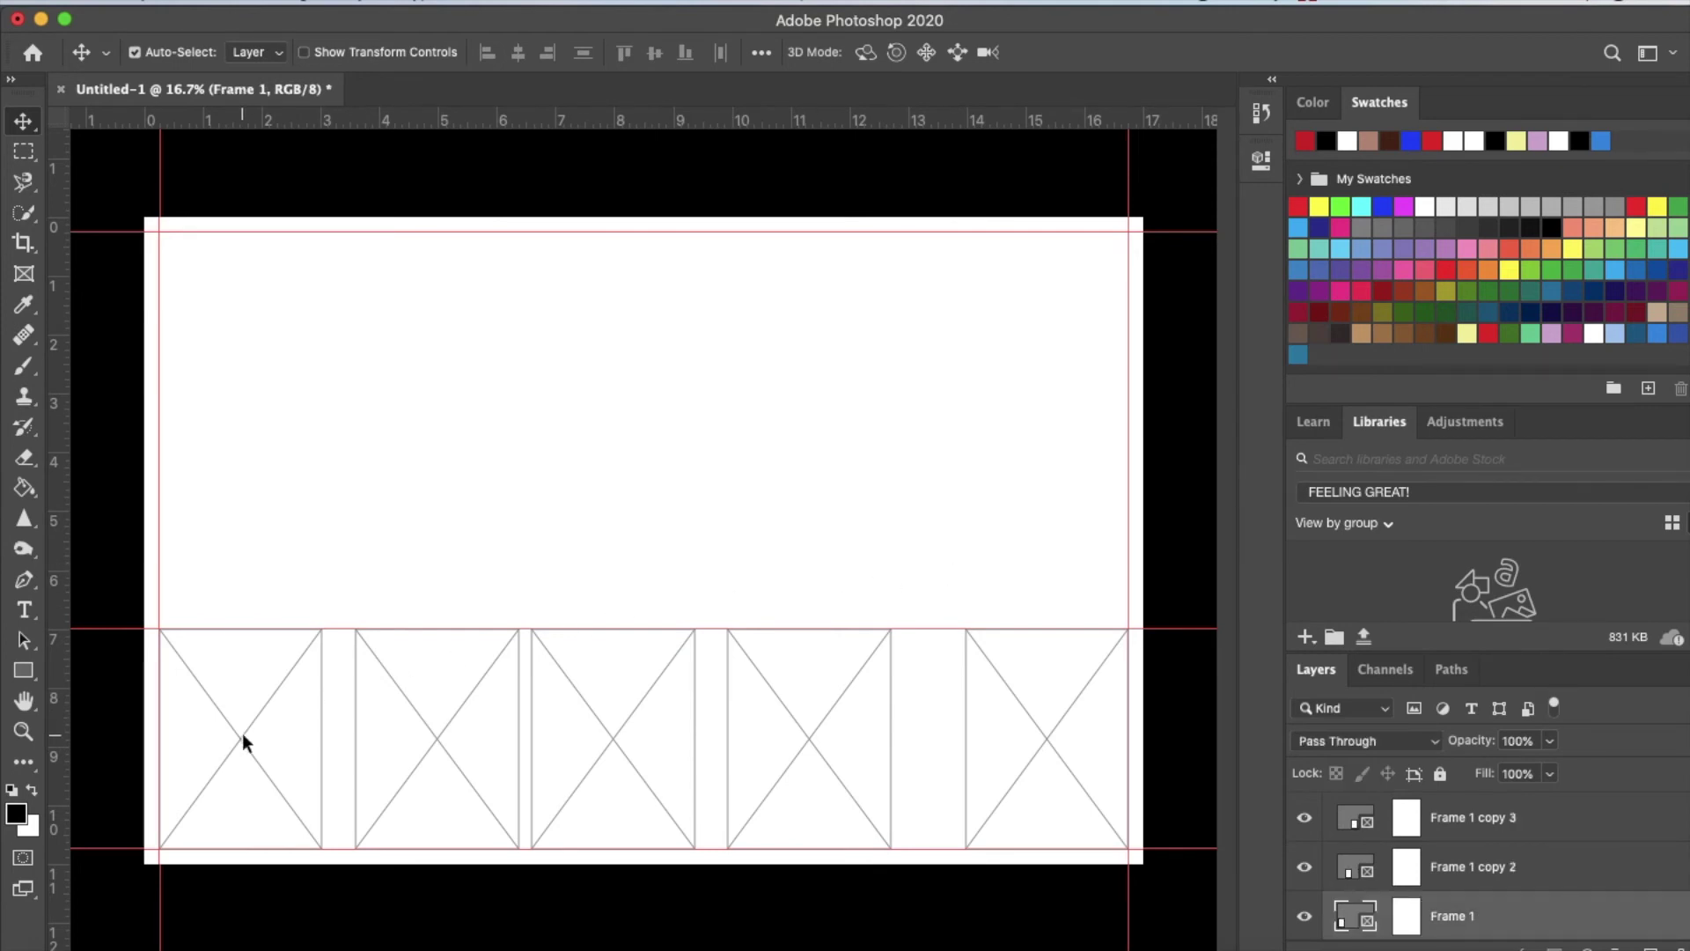
pyautogui.keyDown('shift'); pyautogui.click(437, 737); pyautogui.keyUp('shift')
pyautogui.keyDown('shift'); pyautogui.click(610, 736); pyautogui.keyUp('shift')
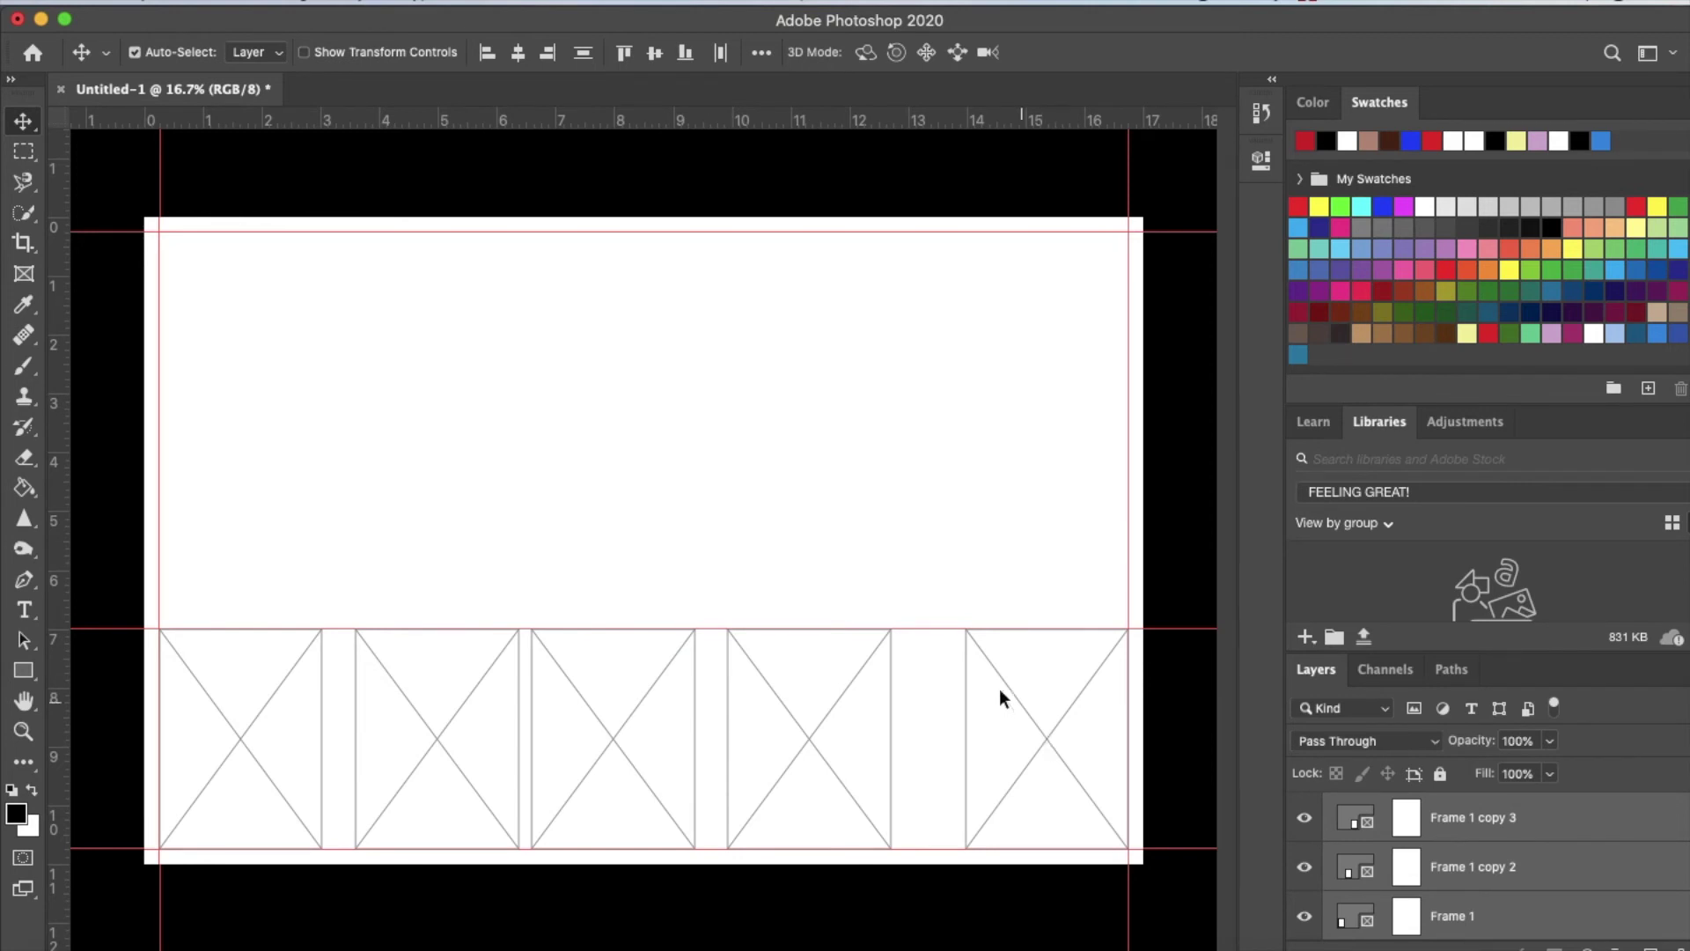
pyautogui.click(678, 520)
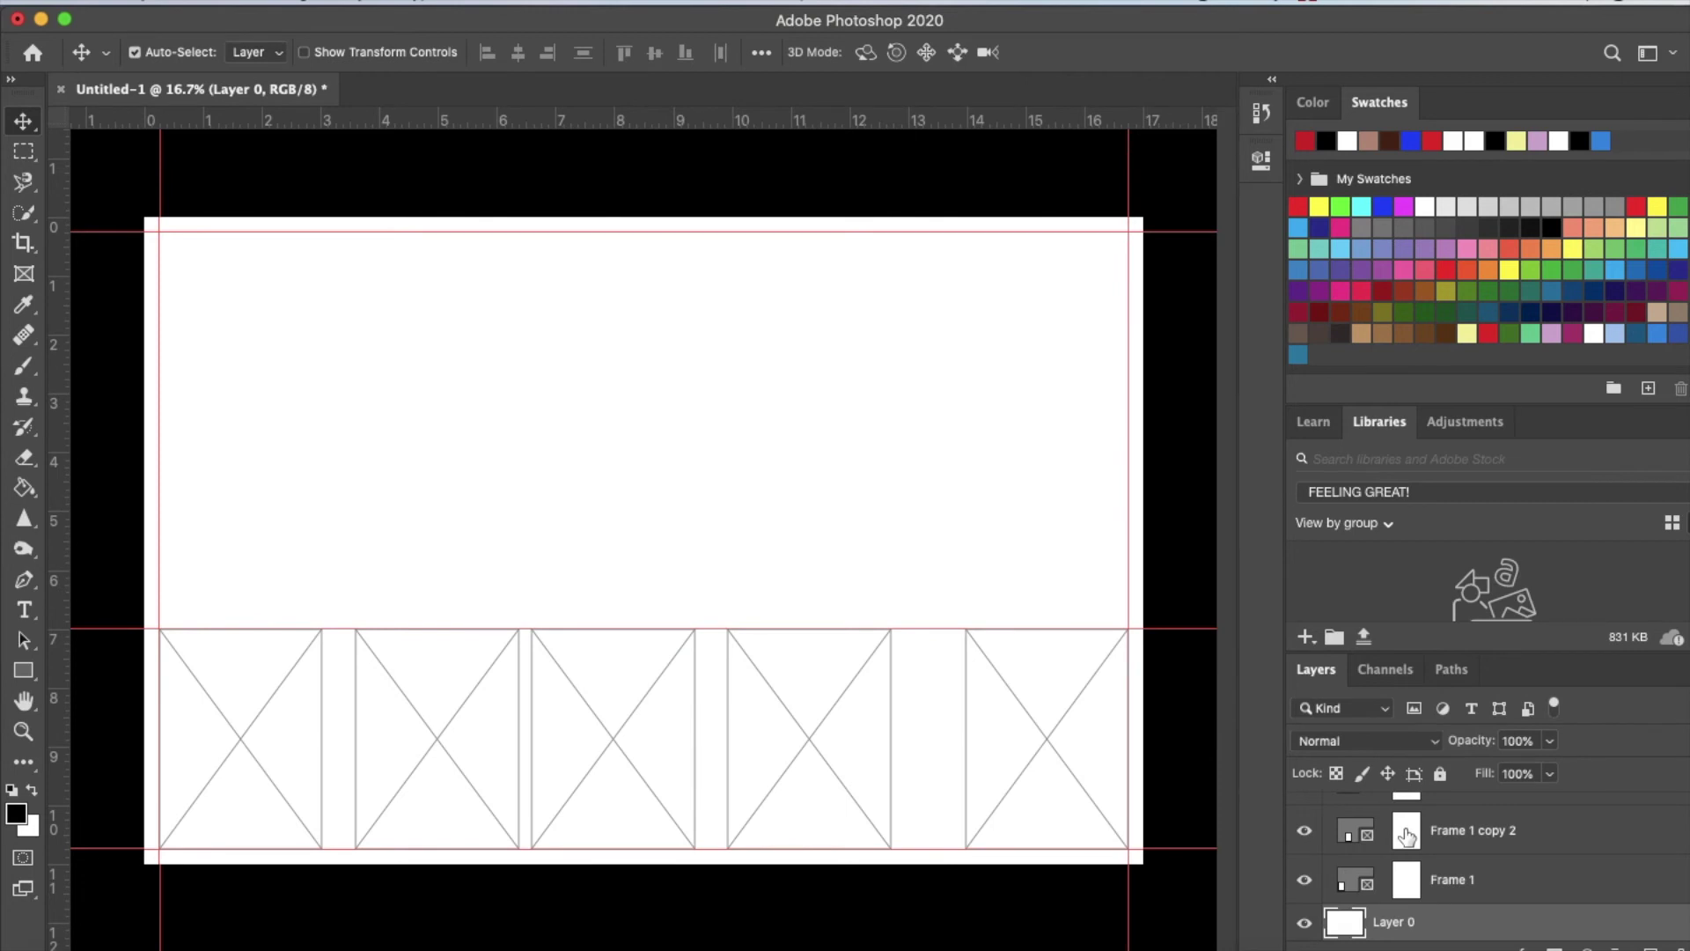
# - In the Layers panel, select every frame layer from the top Frame 1 copy down to Frame 1
pyautogui.scroll(3, 1407, 836)
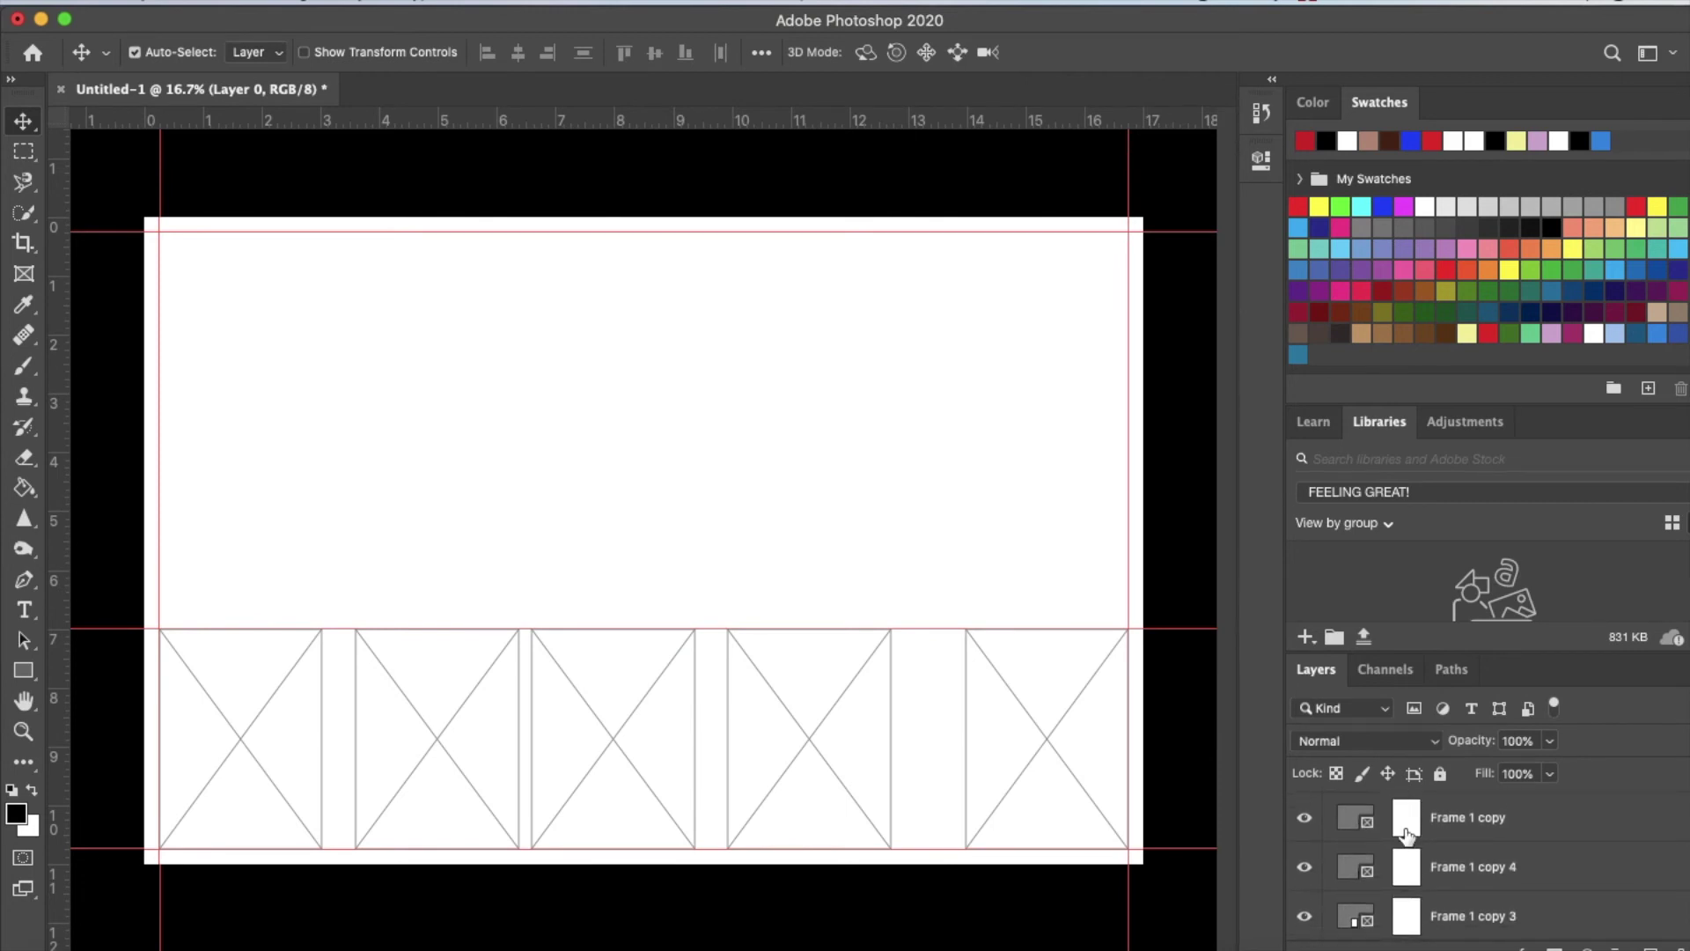
pyautogui.click(1470, 819)
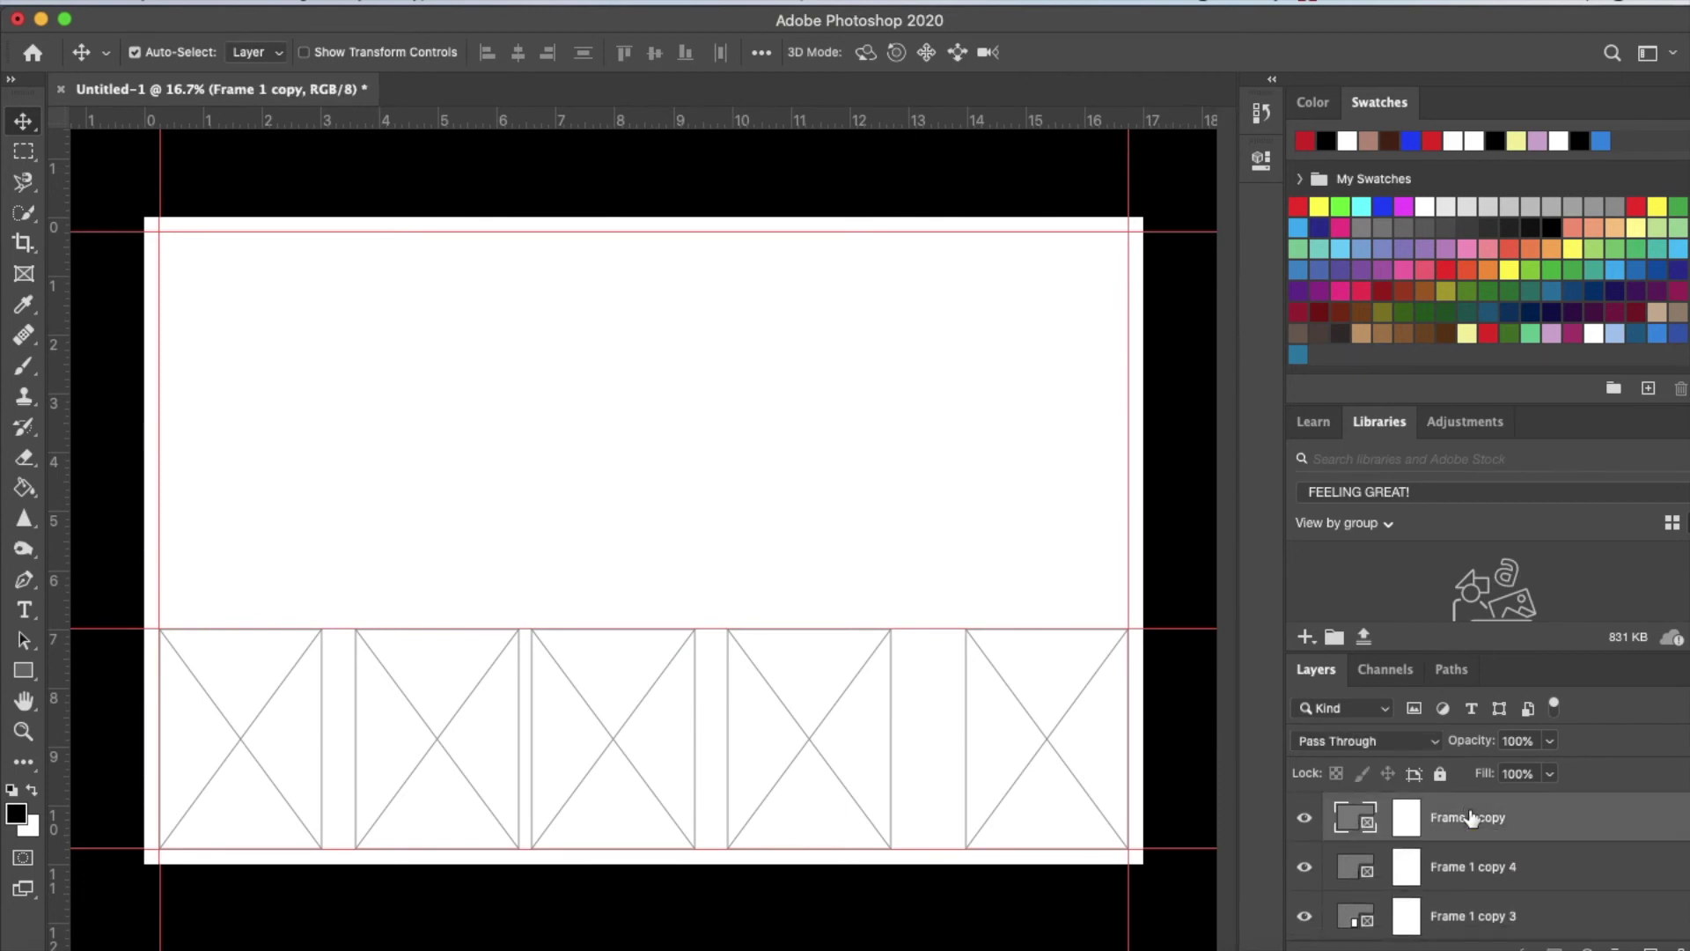
pyautogui.scroll(-1, 1475, 854)
pyautogui.scroll(1, 1474, 854)
pyautogui.scroll(-1, 1474, 854)
pyautogui.scroll(-2, 1475, 853)
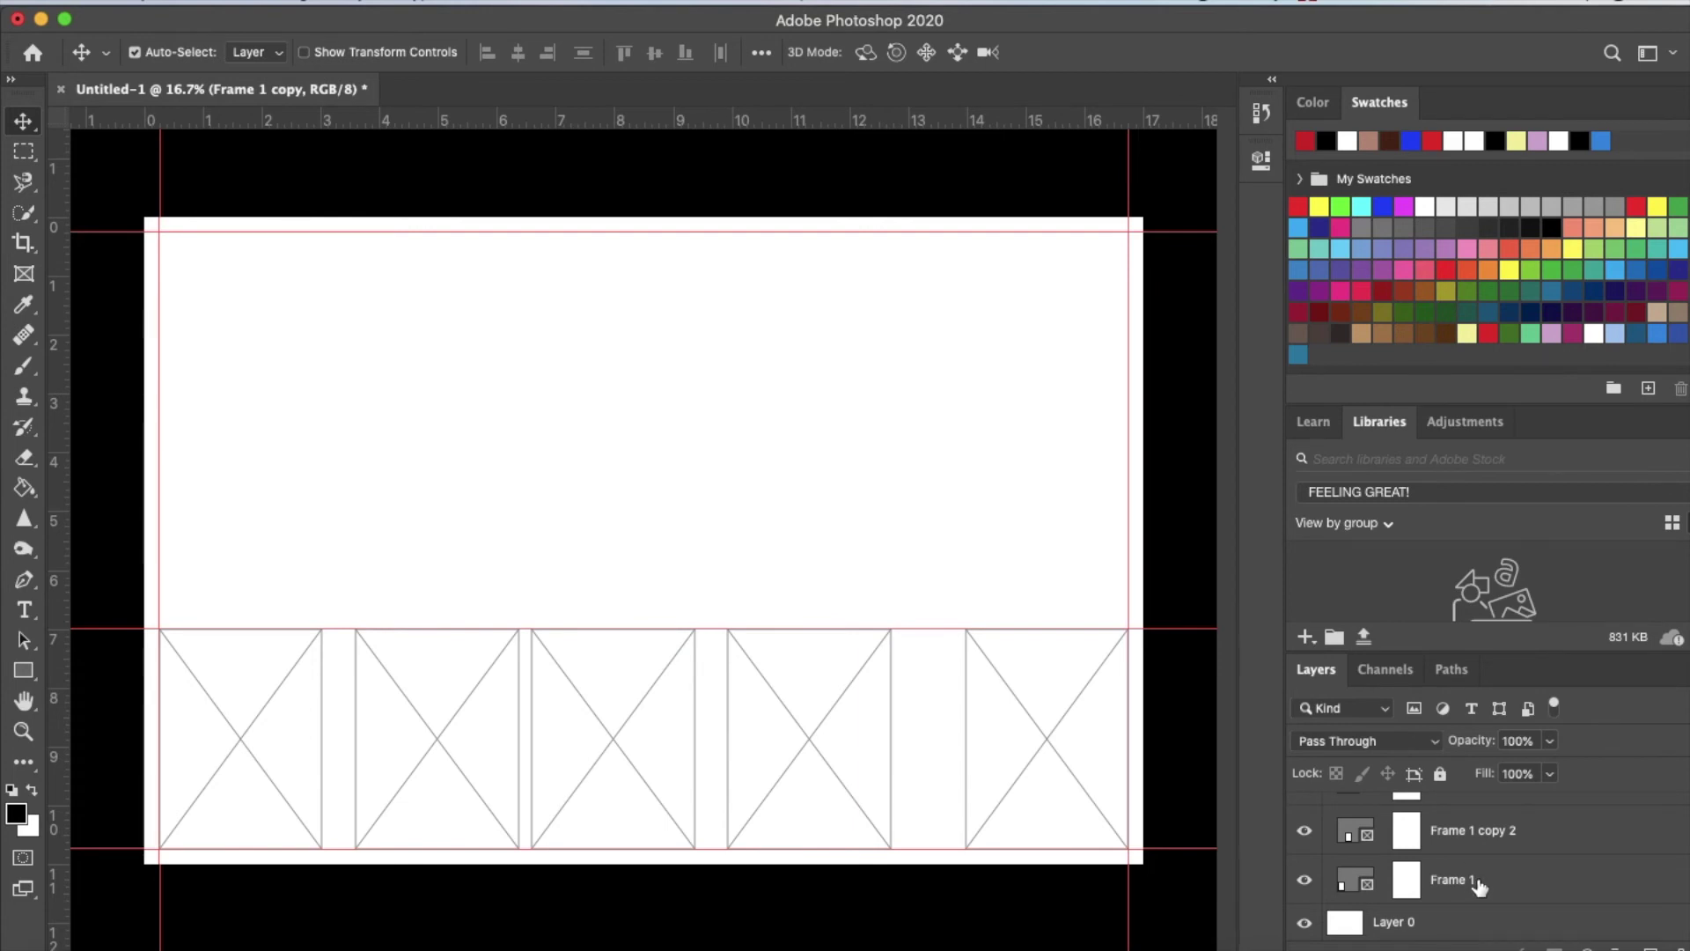
pyautogui.keyDown('shift'); pyautogui.click(1479, 884); pyautogui.keyUp('shift')
pyautogui.scroll(3, 1479, 885)
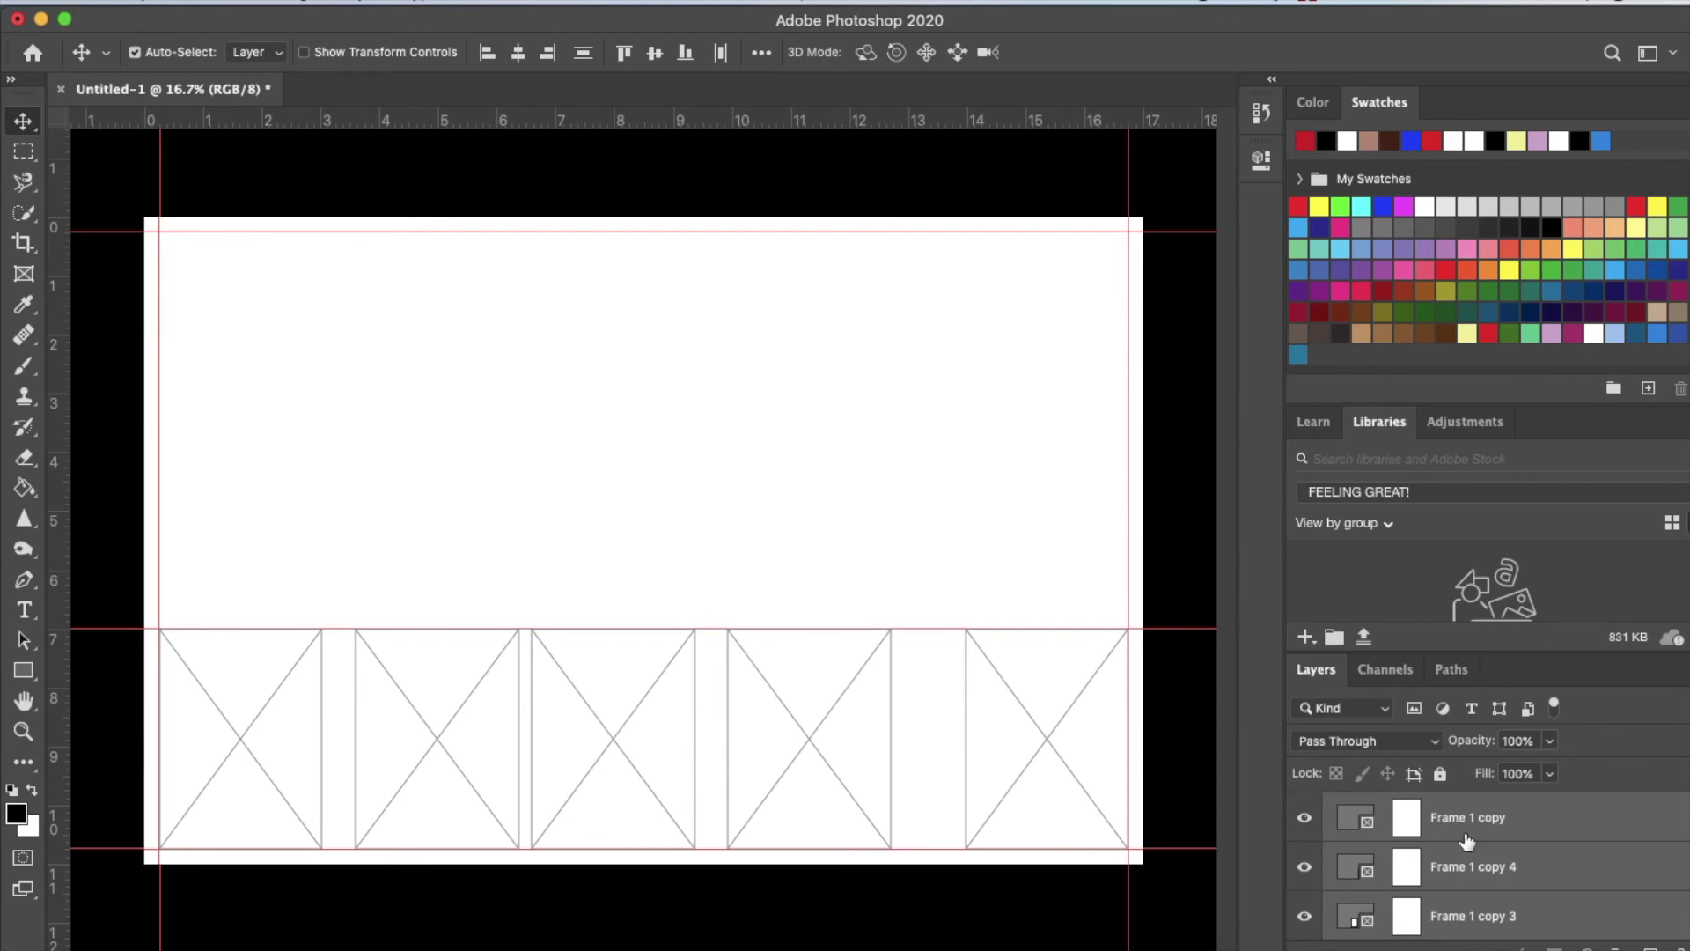
pyautogui.scroll(-1, 1488, 915)
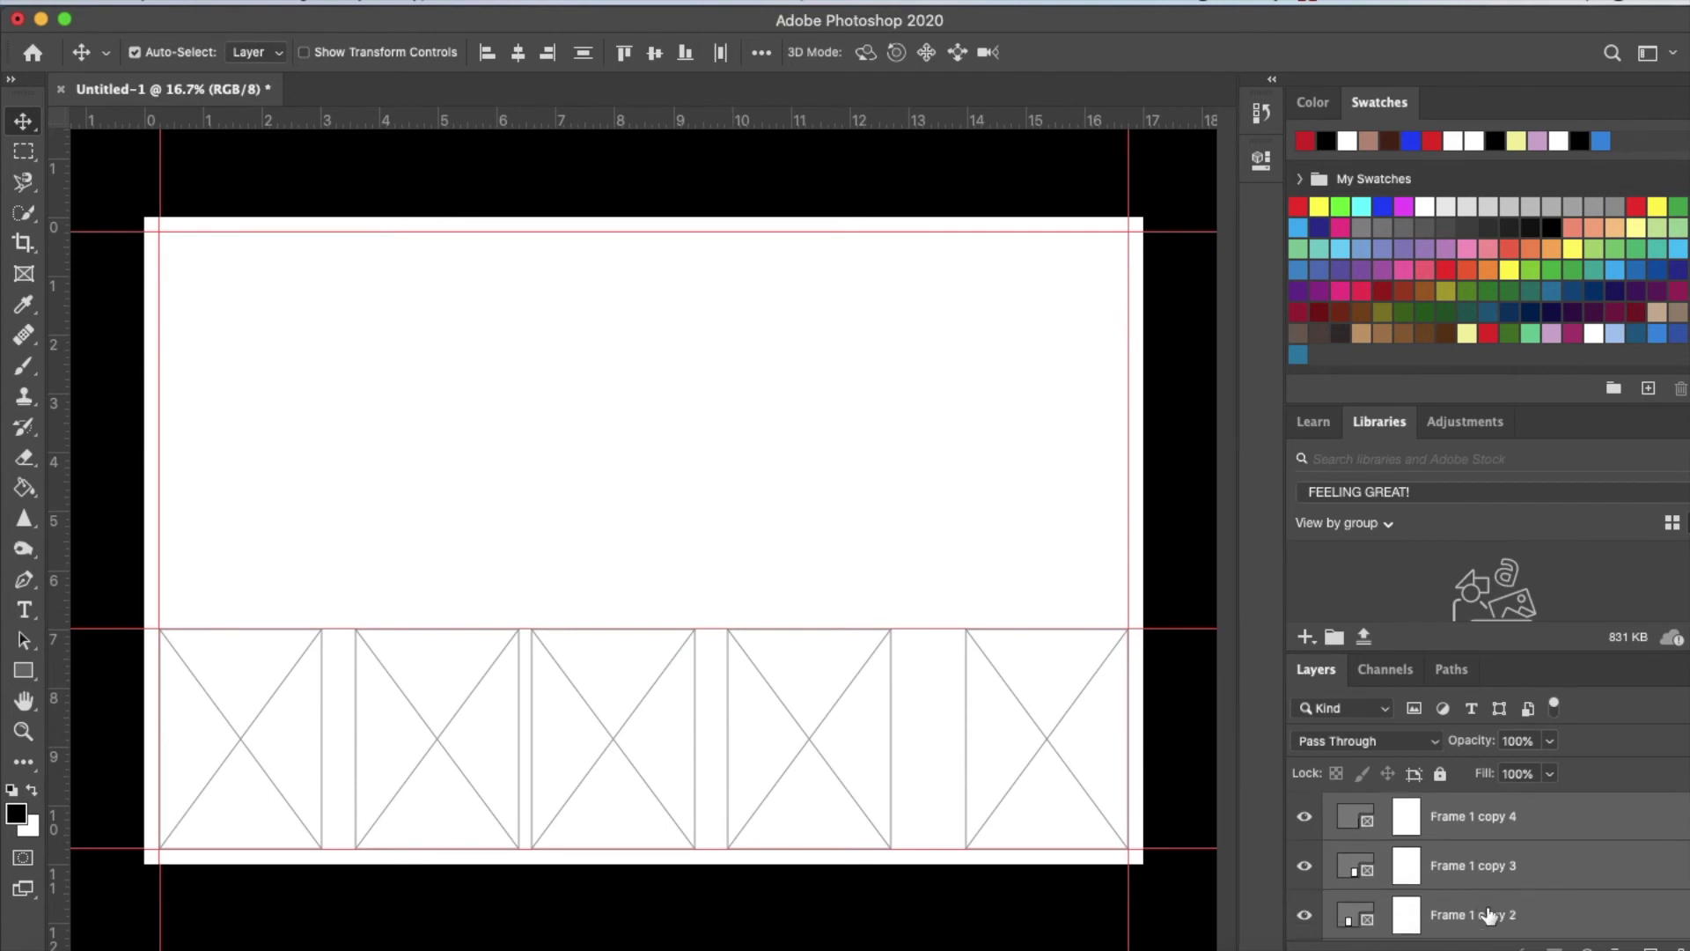
pyautogui.scroll(-1, 1488, 916)
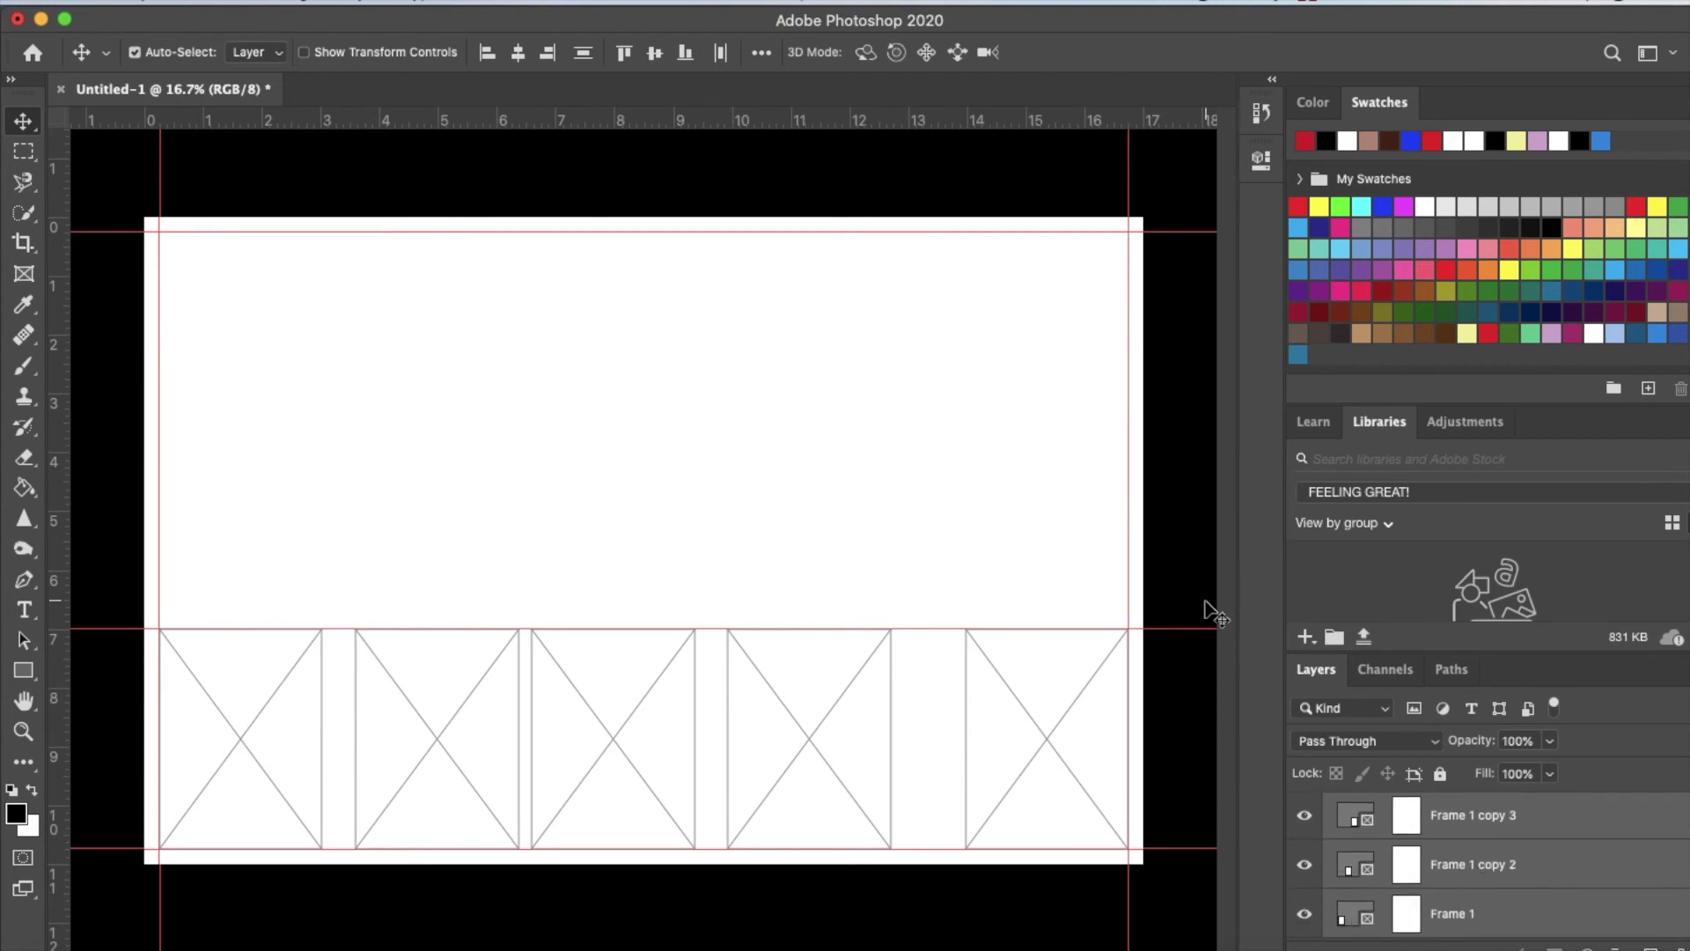
# - Distribute the five selected frames by their horizontal centers
pyautogui.click(763, 57)
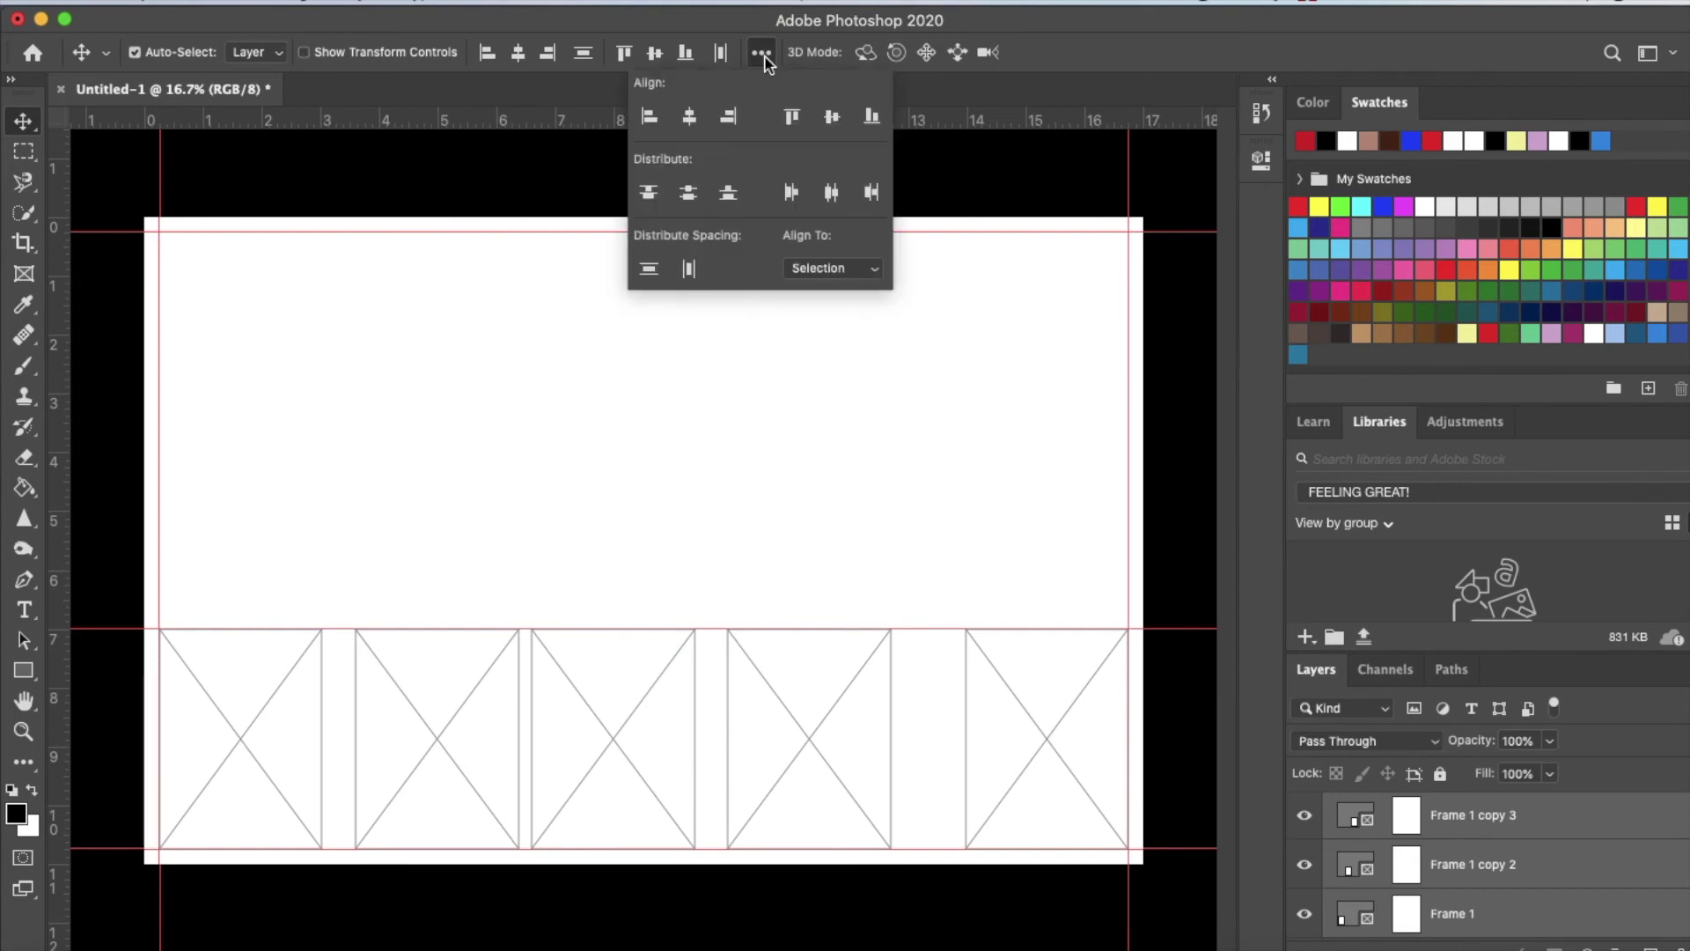
pyautogui.click(834, 195)
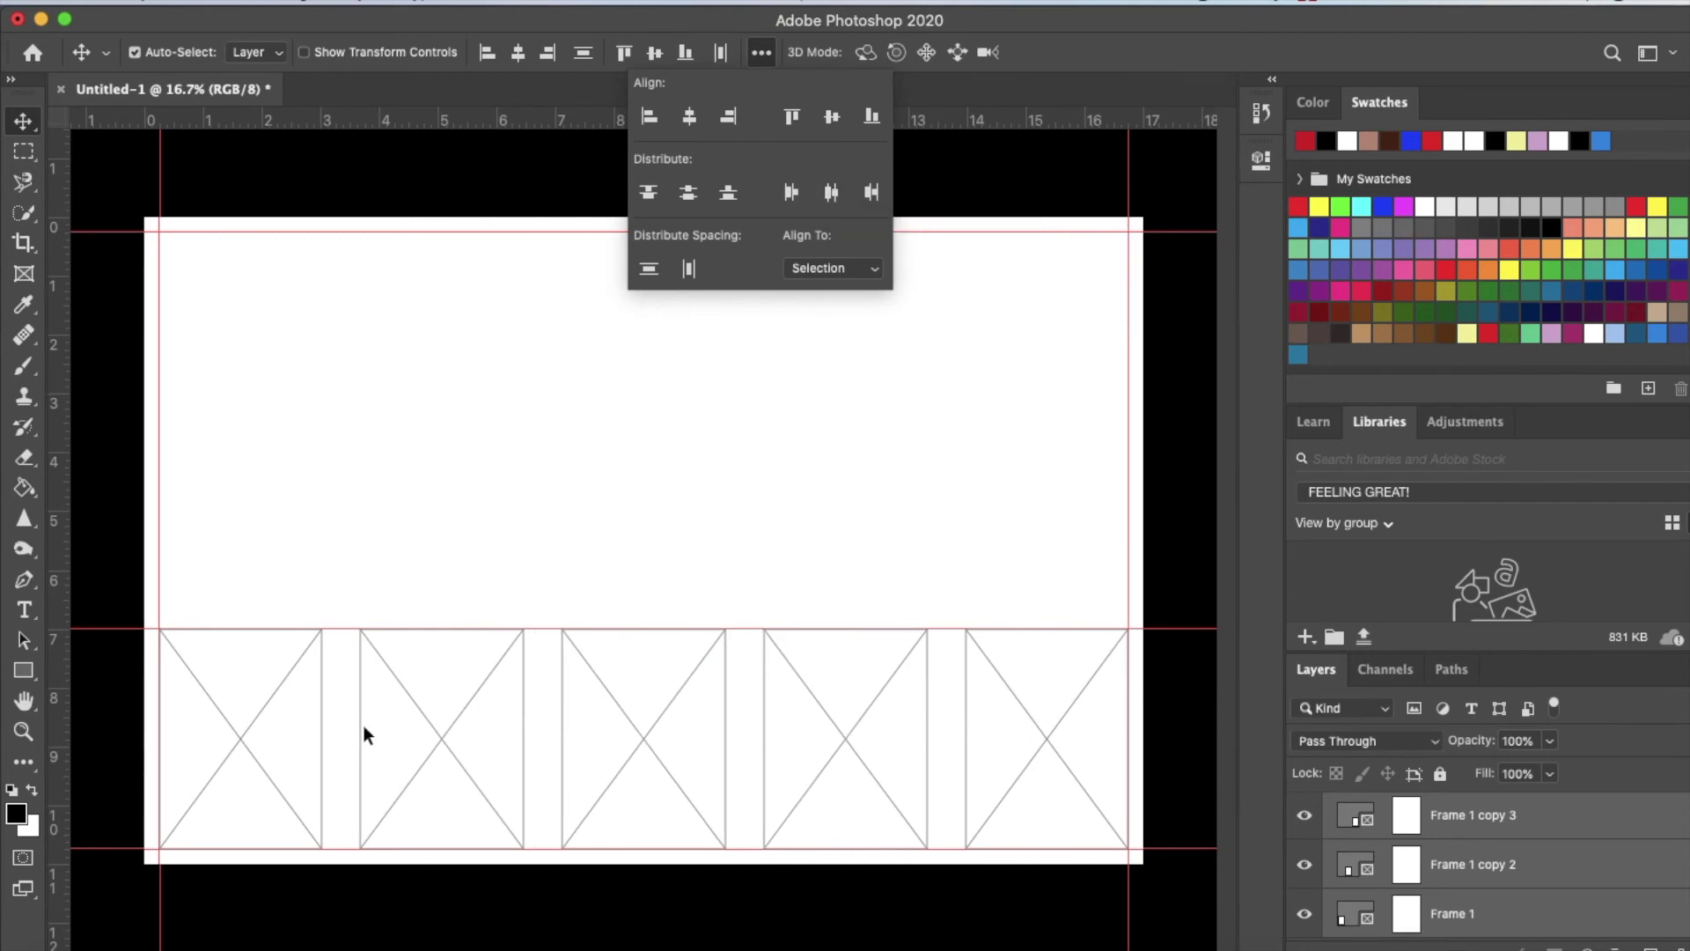
# - Reorder the frame layers so Frame 3 sits above Frame 2 and Frame 5 above Frame 4
pyautogui.click(872, 556)
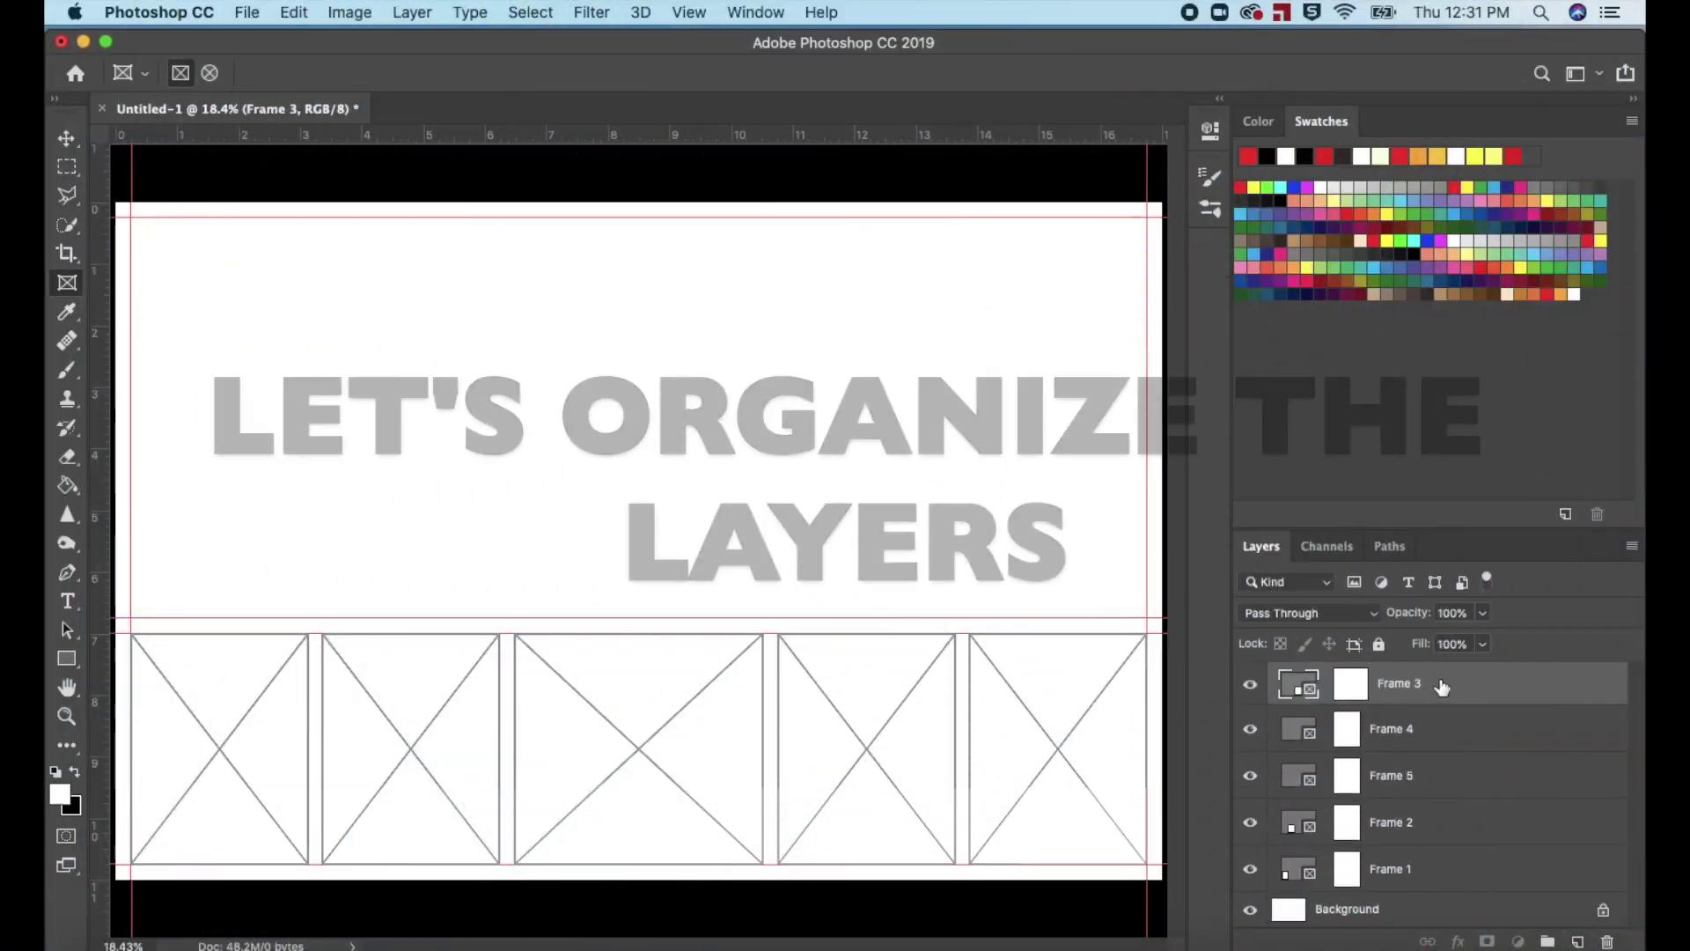
pyautogui.moveTo(1442, 688); pyautogui.dragTo(1435, 801)
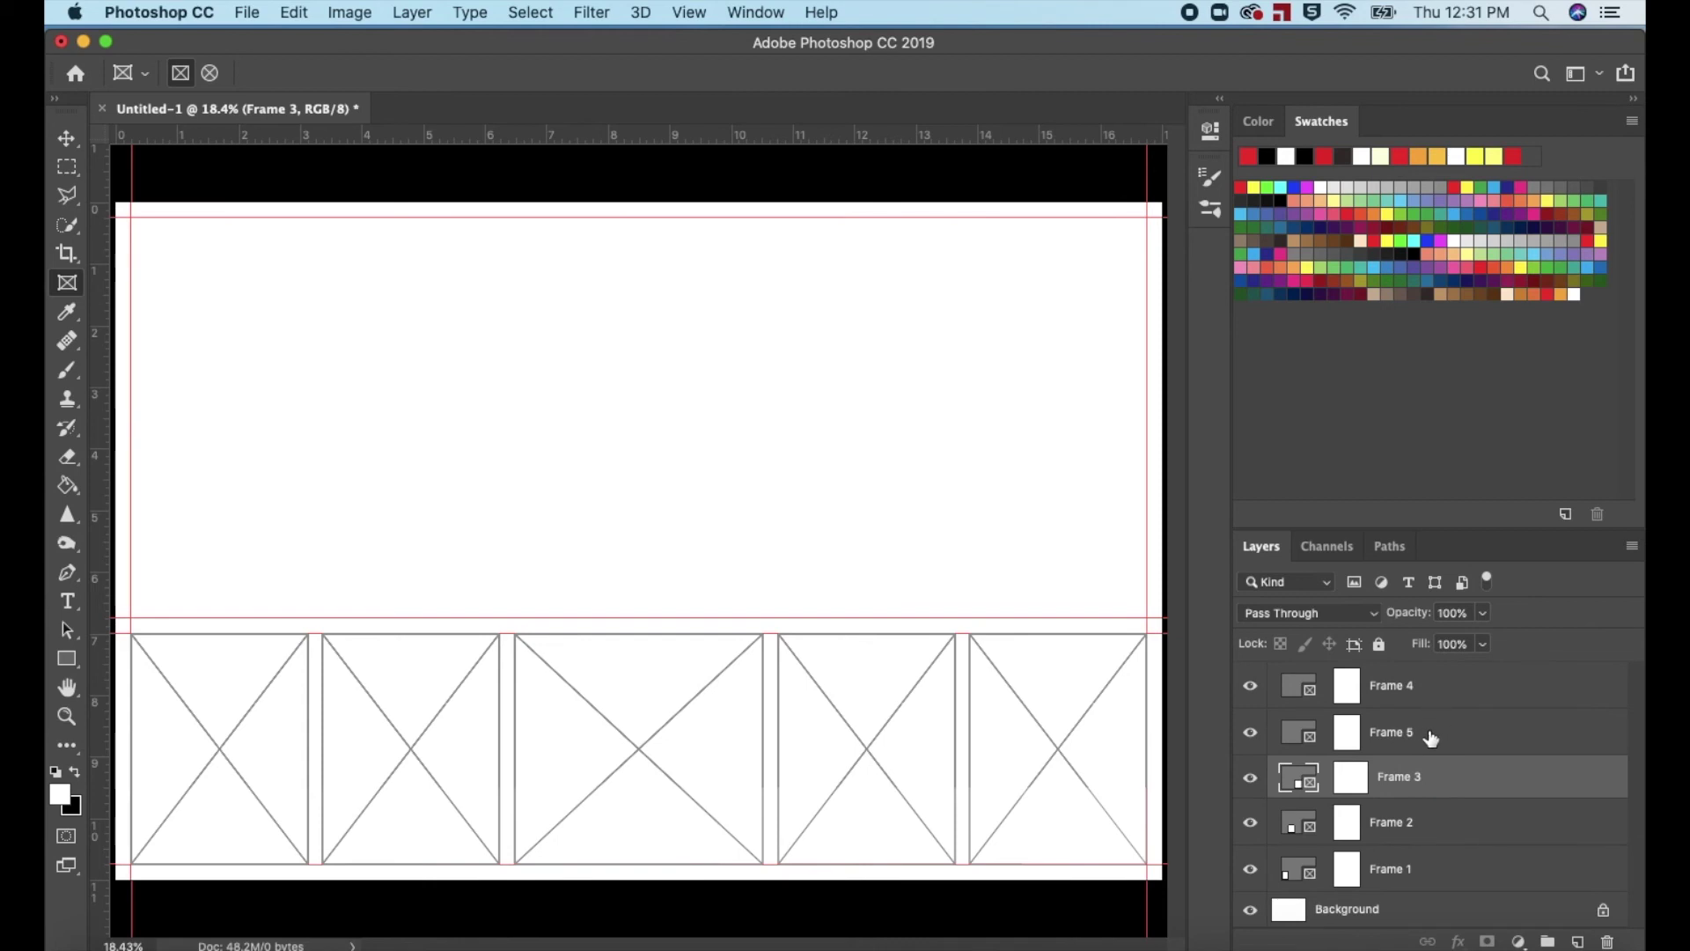
pyautogui.moveTo(1431, 737); pyautogui.dragTo(1424, 665)
pyautogui.moveTo(1424, 665); pyautogui.dragTo(1423, 665)
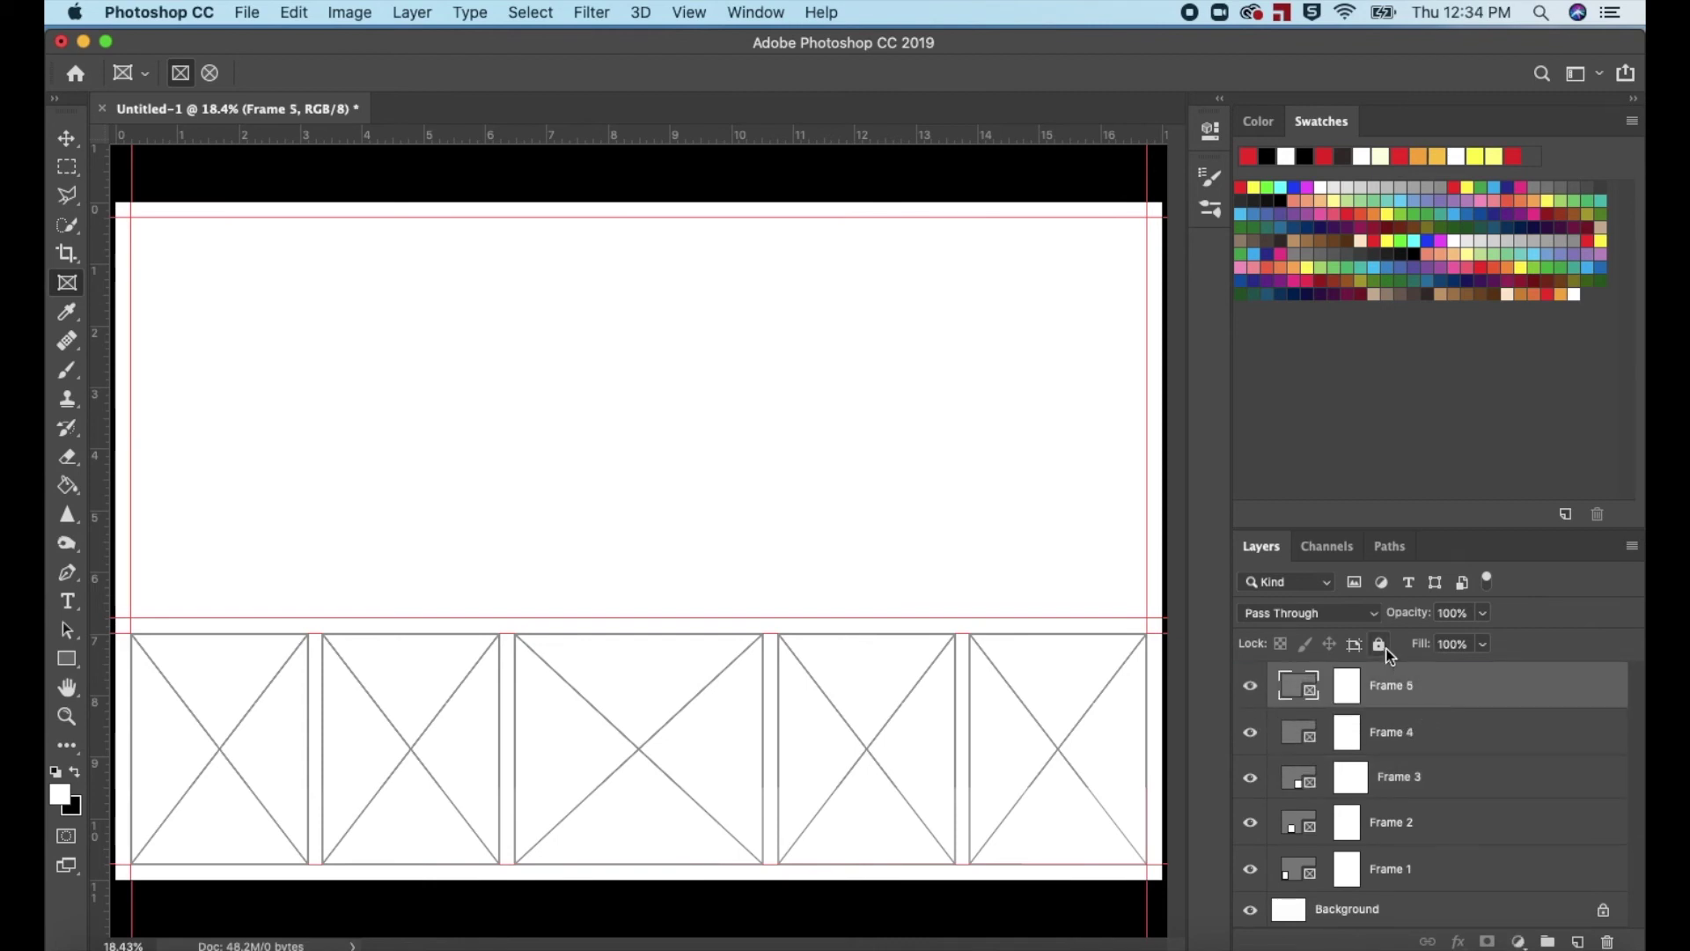
# - Apply Lock All to each frame layer, Frame 5 down through Frame 1
pyautogui.click(1380, 645)
pyautogui.click(1459, 731)
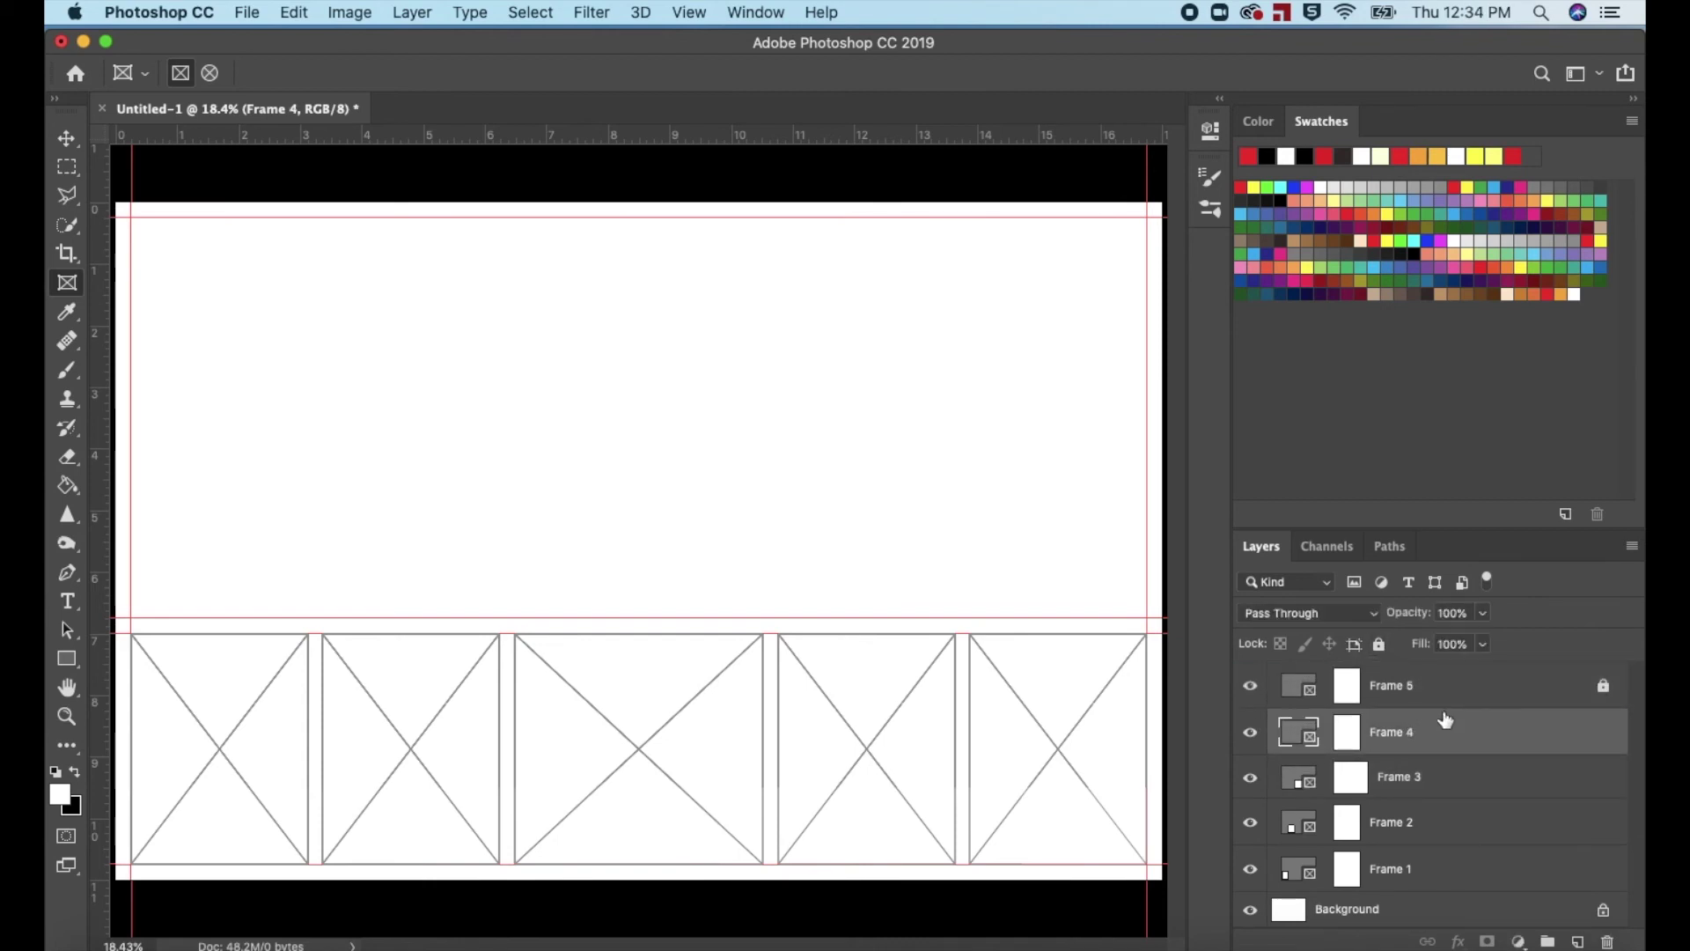
pyautogui.click(1382, 648)
pyautogui.click(1454, 778)
pyautogui.click(1380, 645)
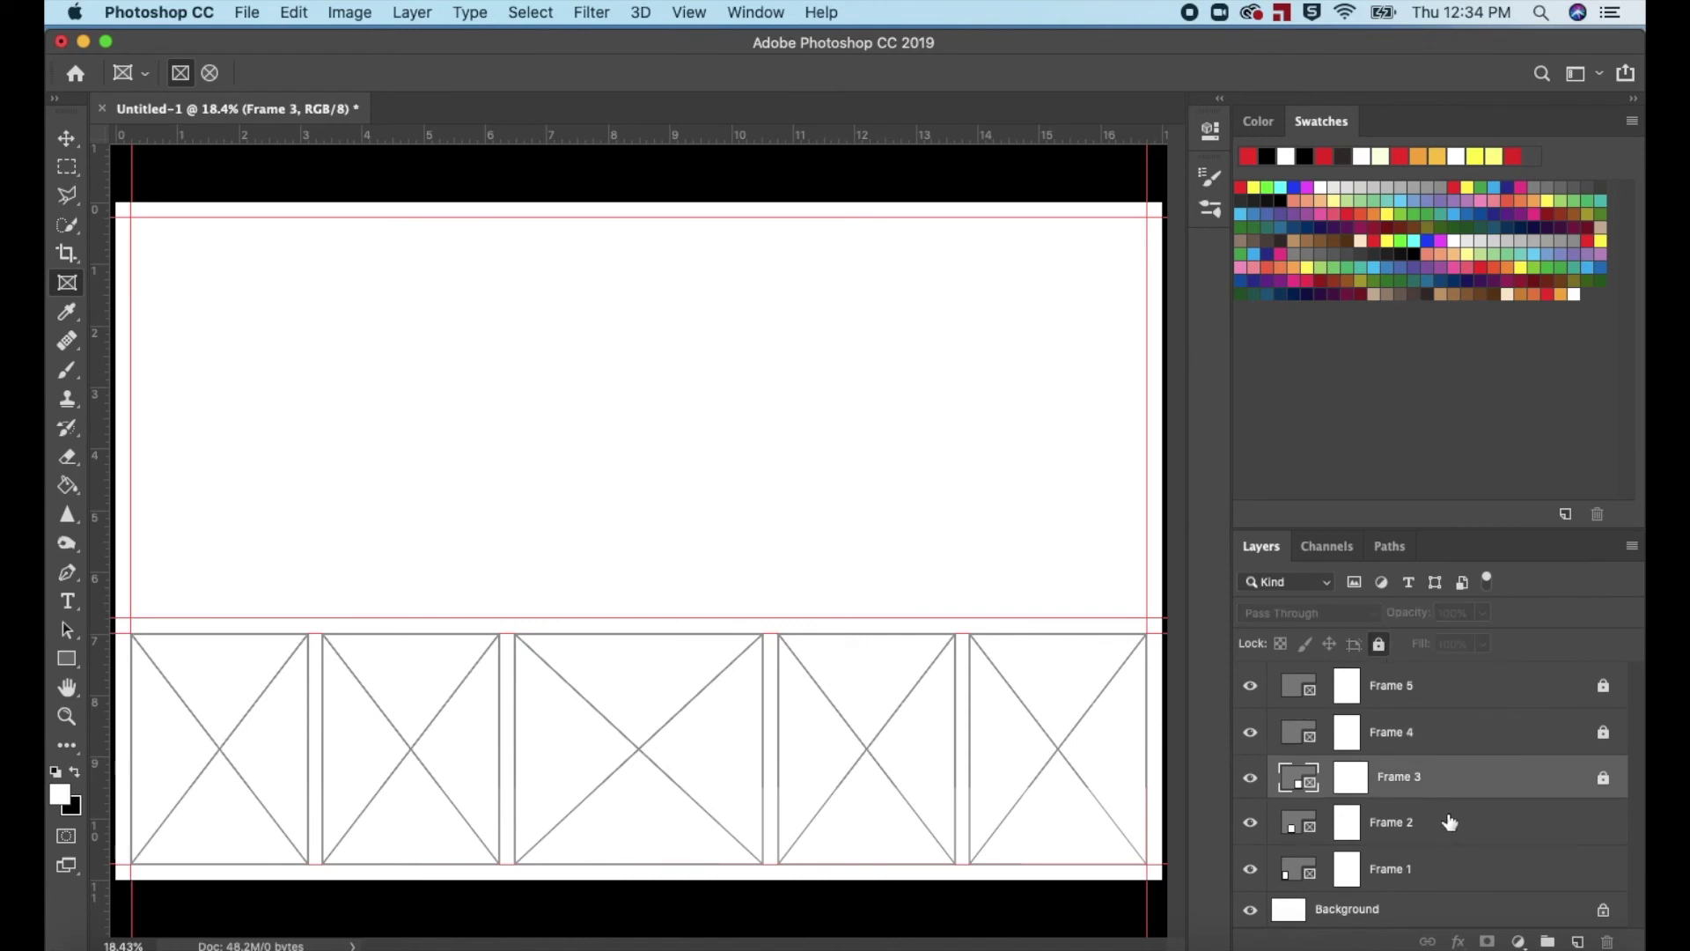
pyautogui.click(1451, 822)
pyautogui.click(1380, 645)
pyautogui.click(1443, 869)
pyautogui.click(1381, 645)
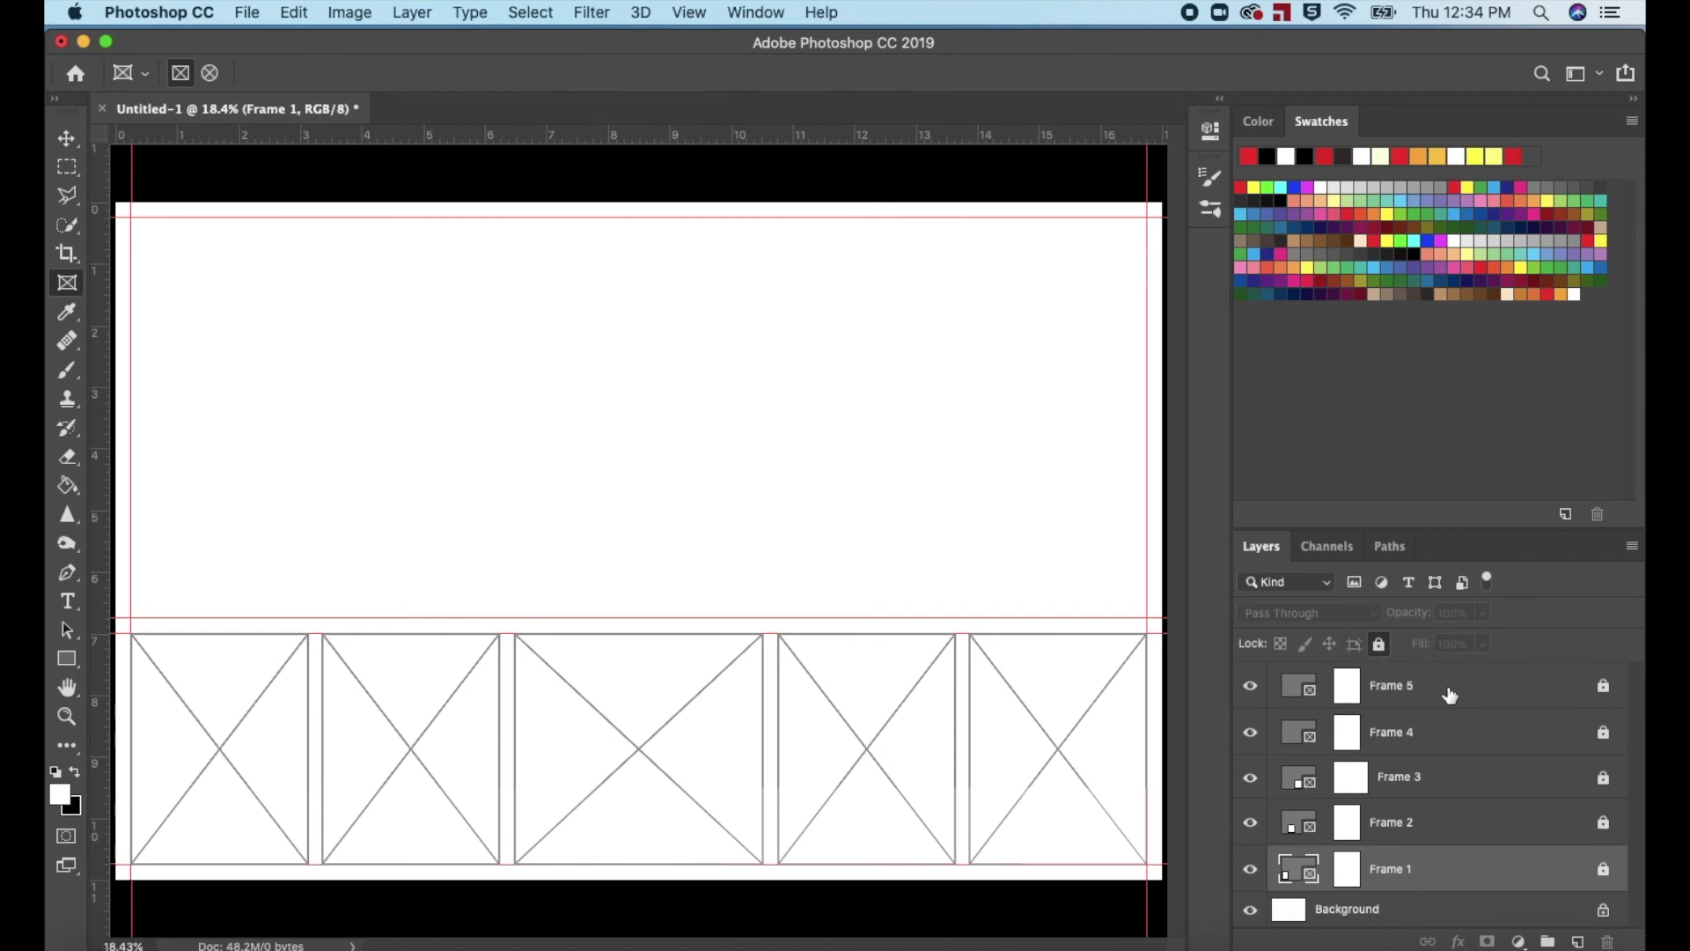
pyautogui.click(1450, 696)
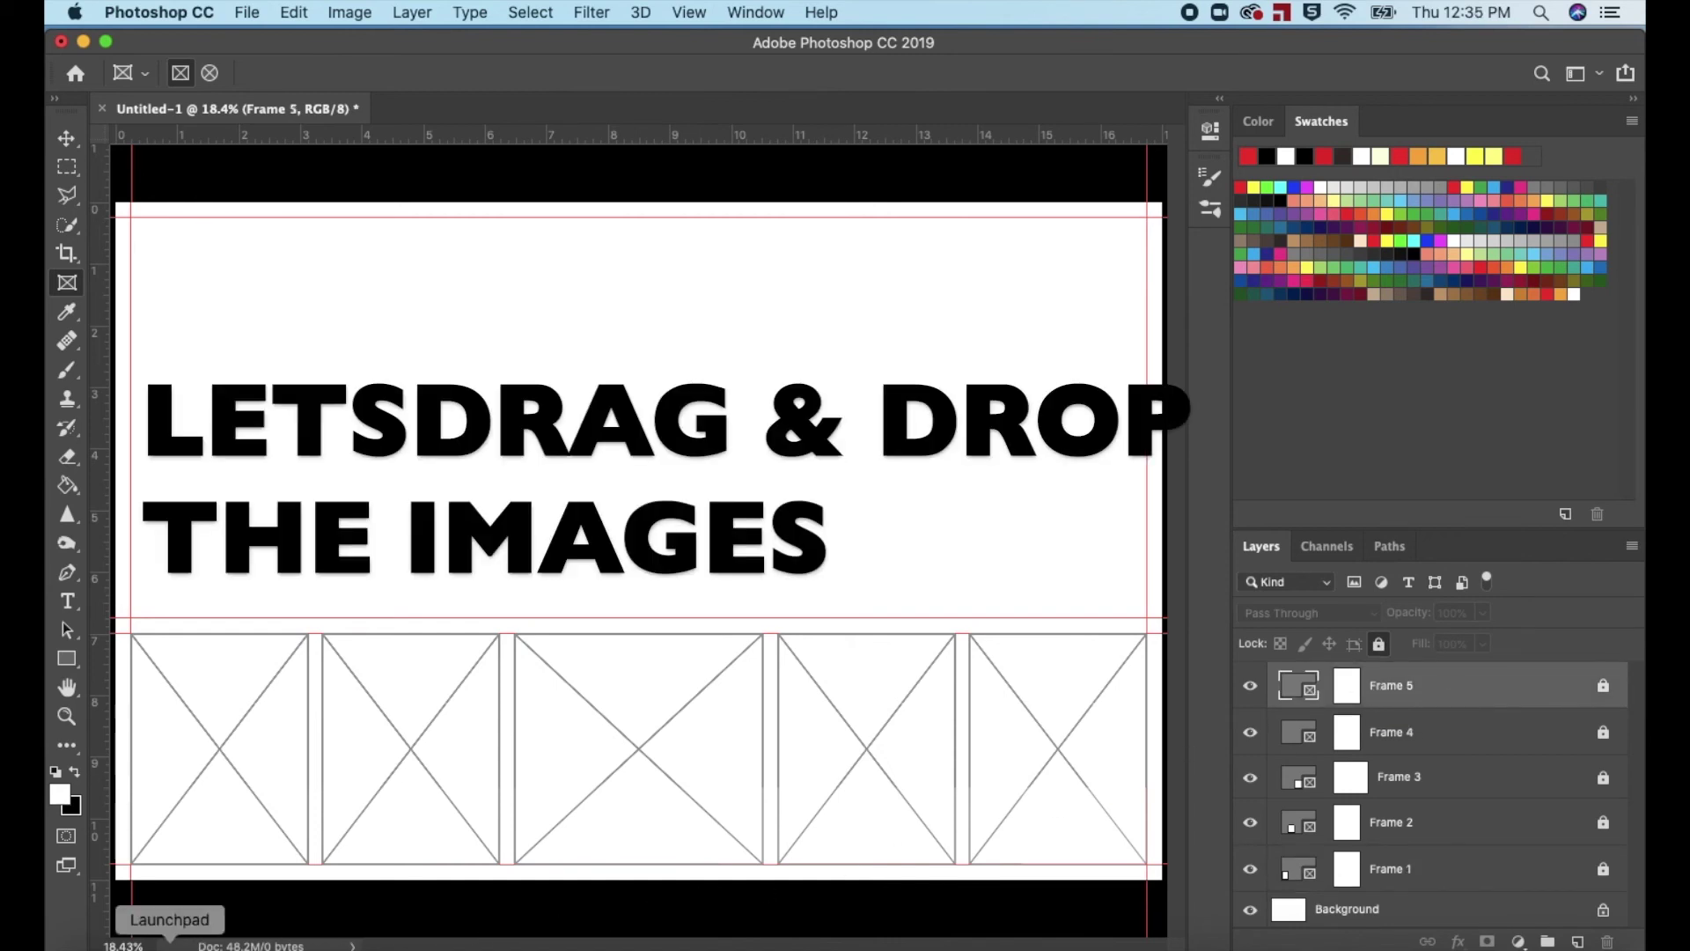
# - In Finder, open the MOODBOARD folder on the Desktop
pyautogui.click(93, 944)
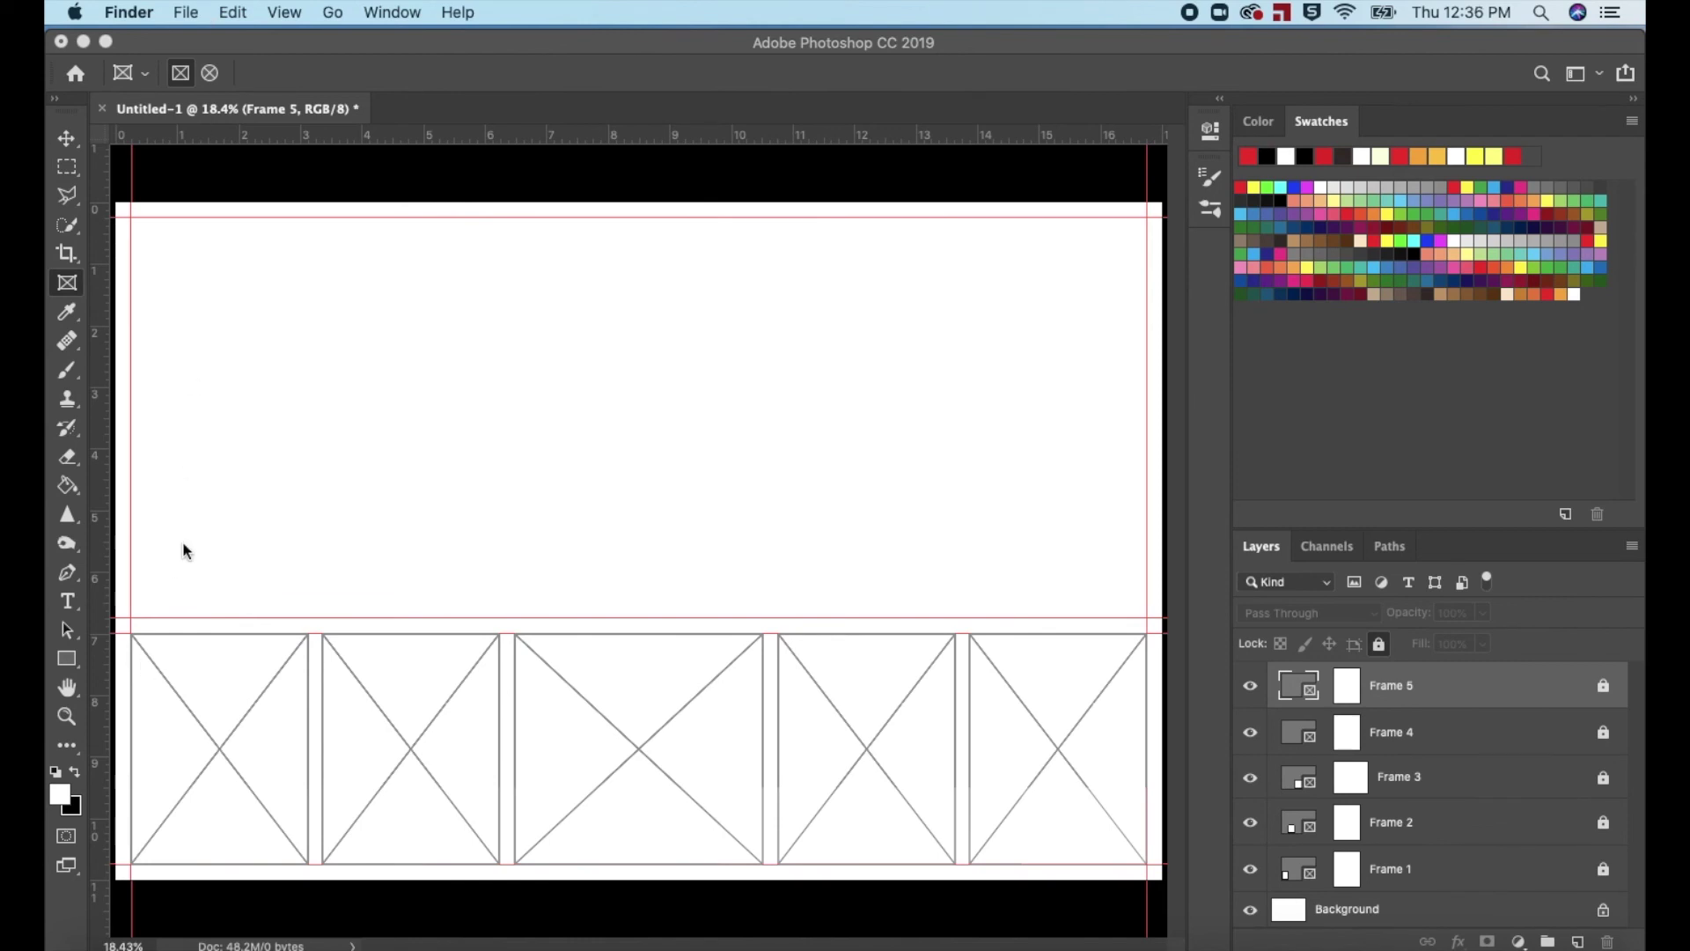
pyautogui.click(333, 13)
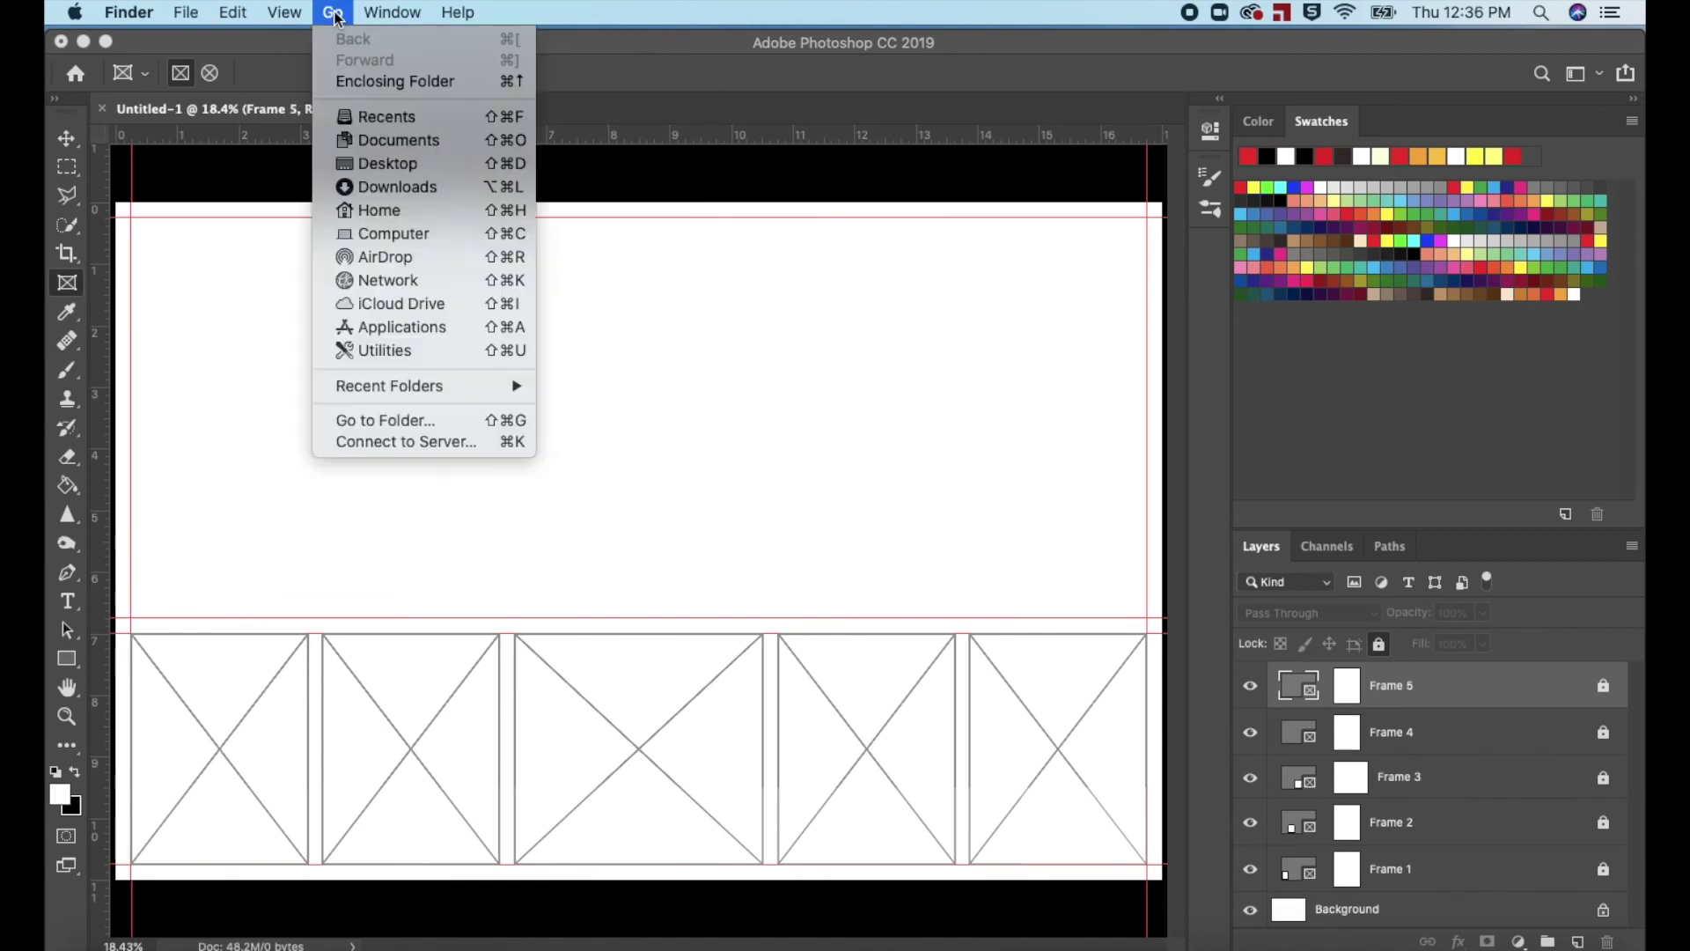
pyautogui.click(365, 165)
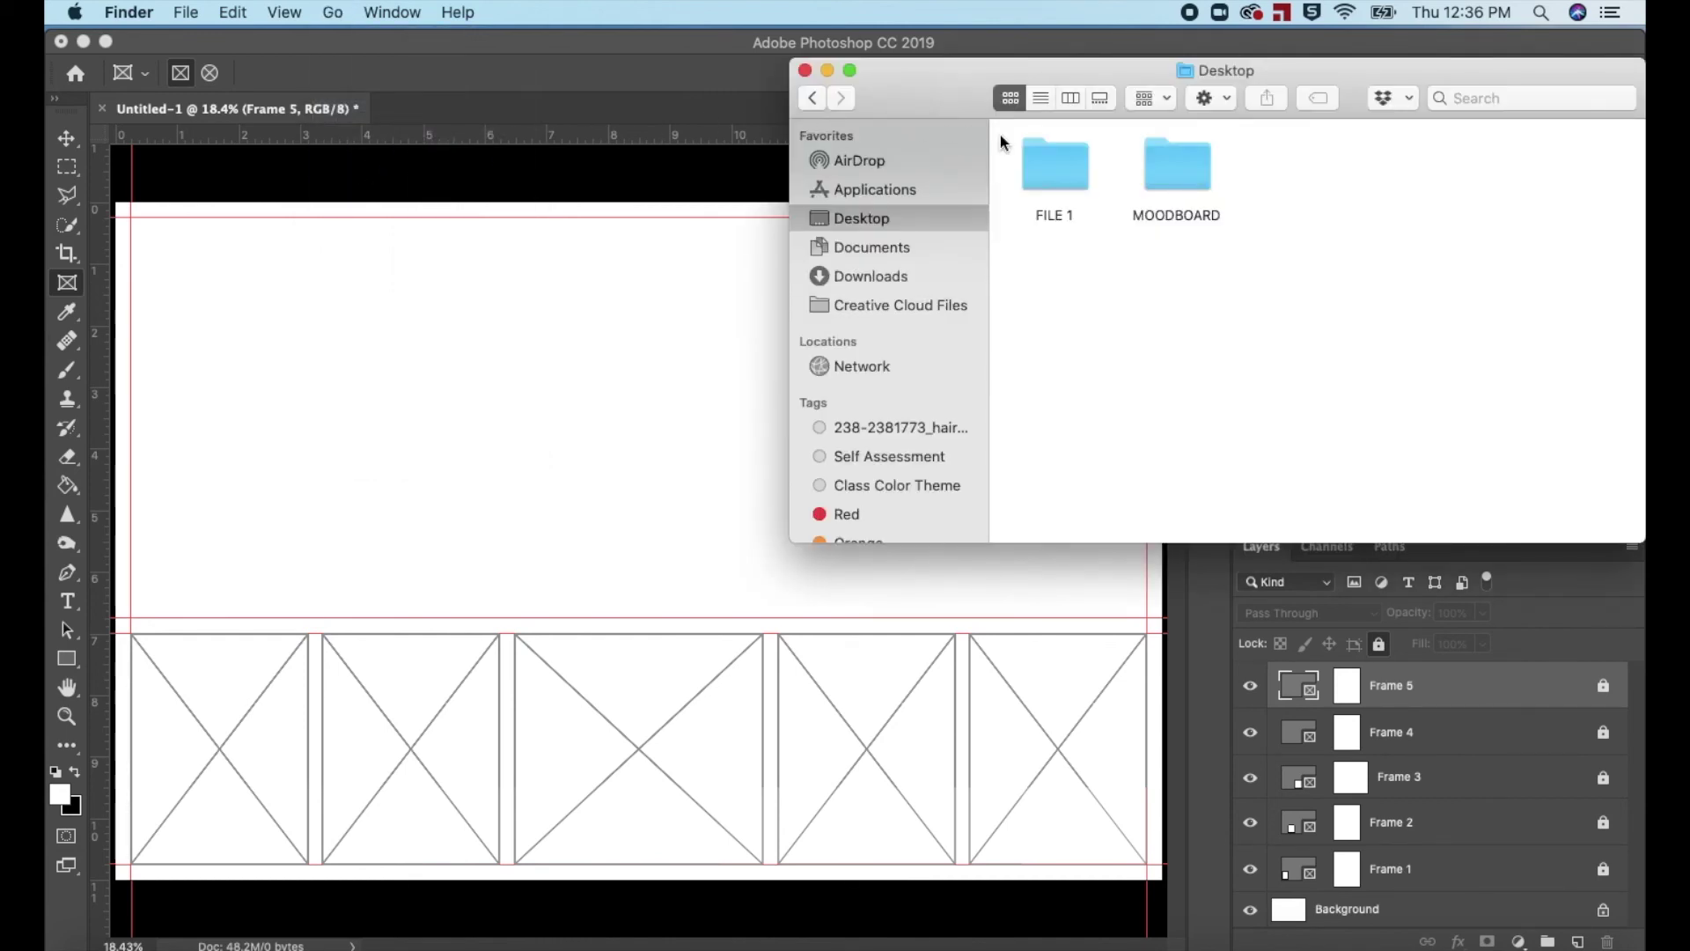
pyautogui.doubleClick(1167, 165)
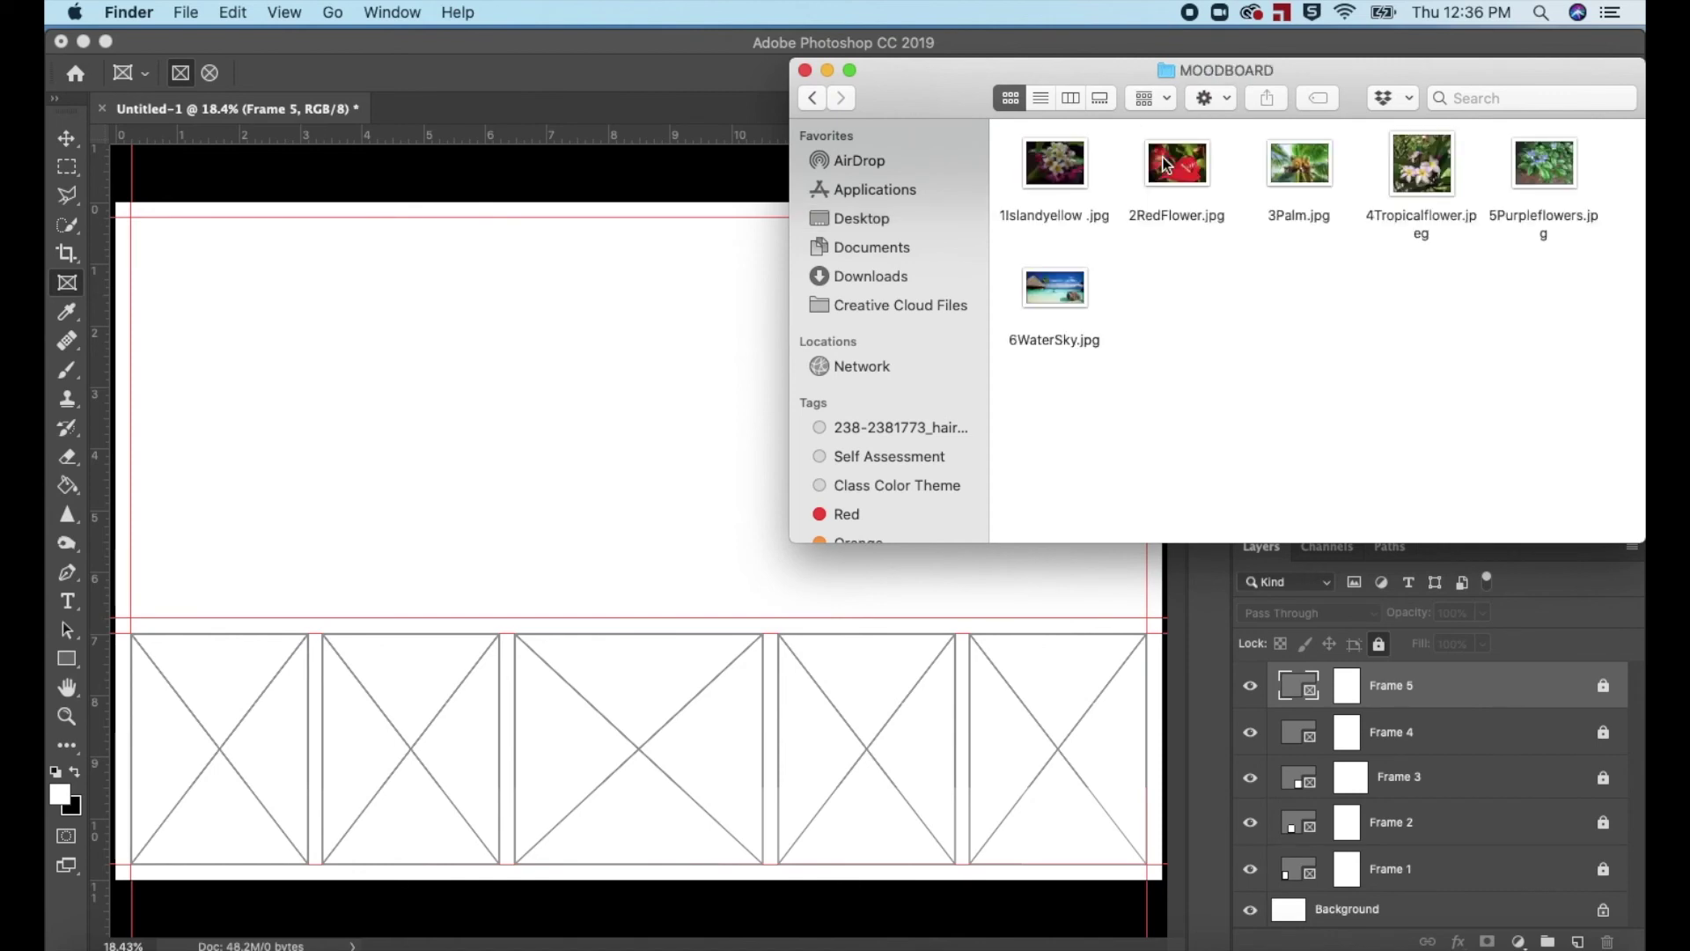
# - Select the six photos, 1Islandyellow.jpg through 6WaterSky.jpg
pyautogui.click(1066, 180)
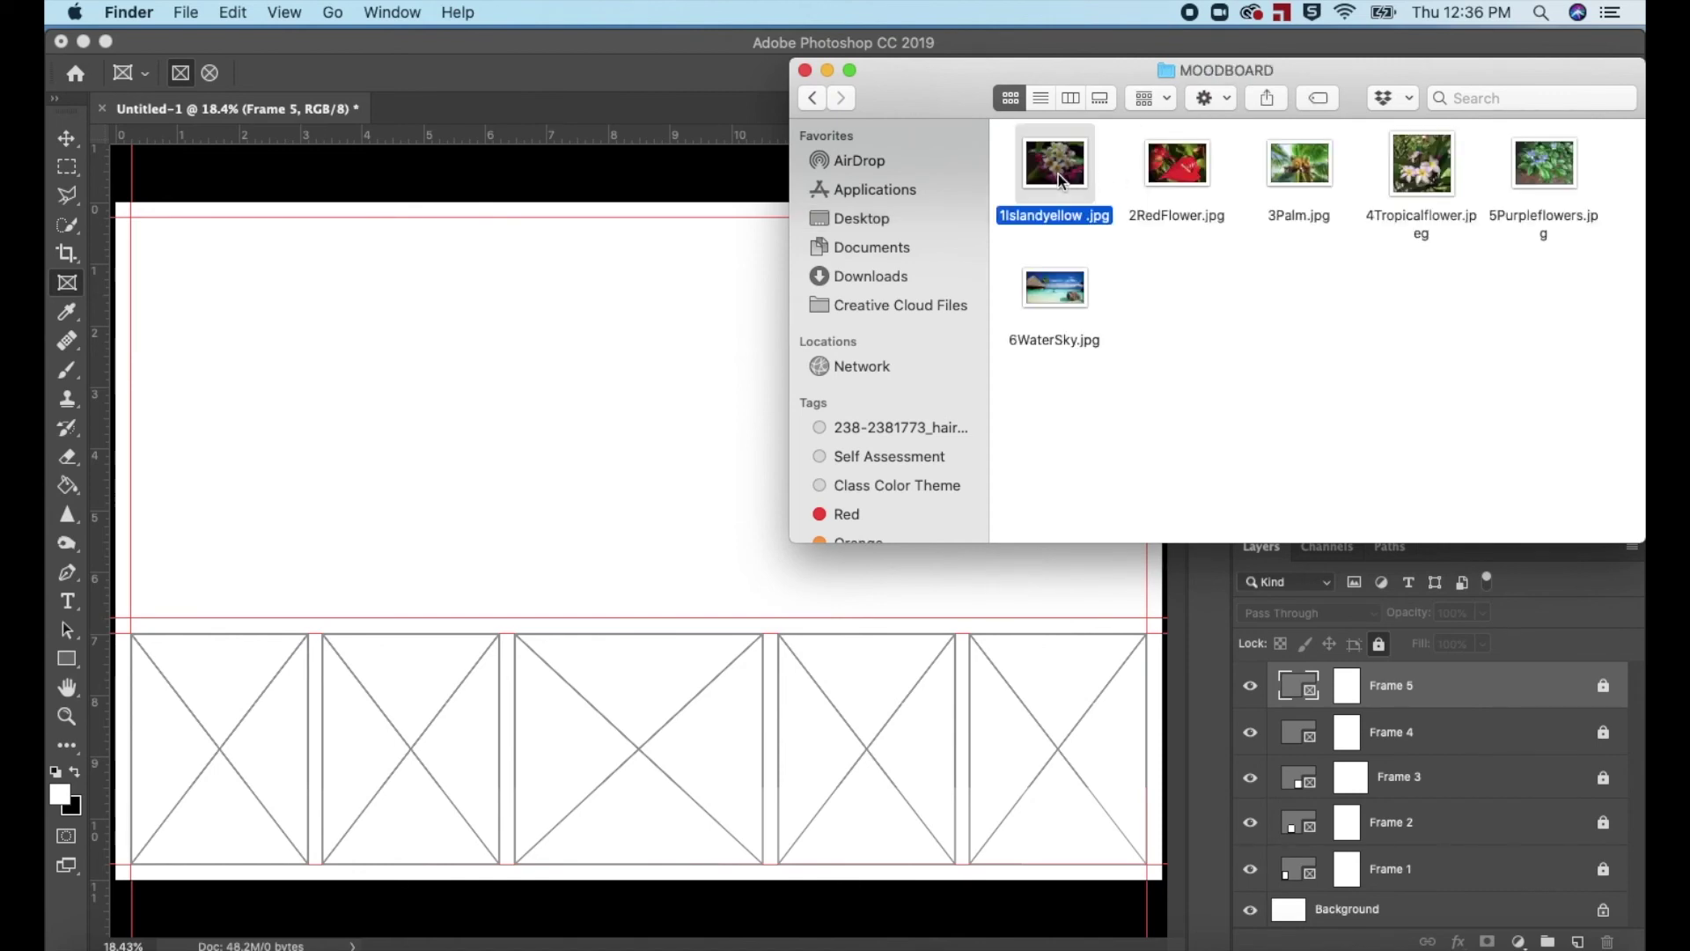
pyautogui.keyDown('super'); pyautogui.click(1183, 181); pyautogui.keyUp('super')
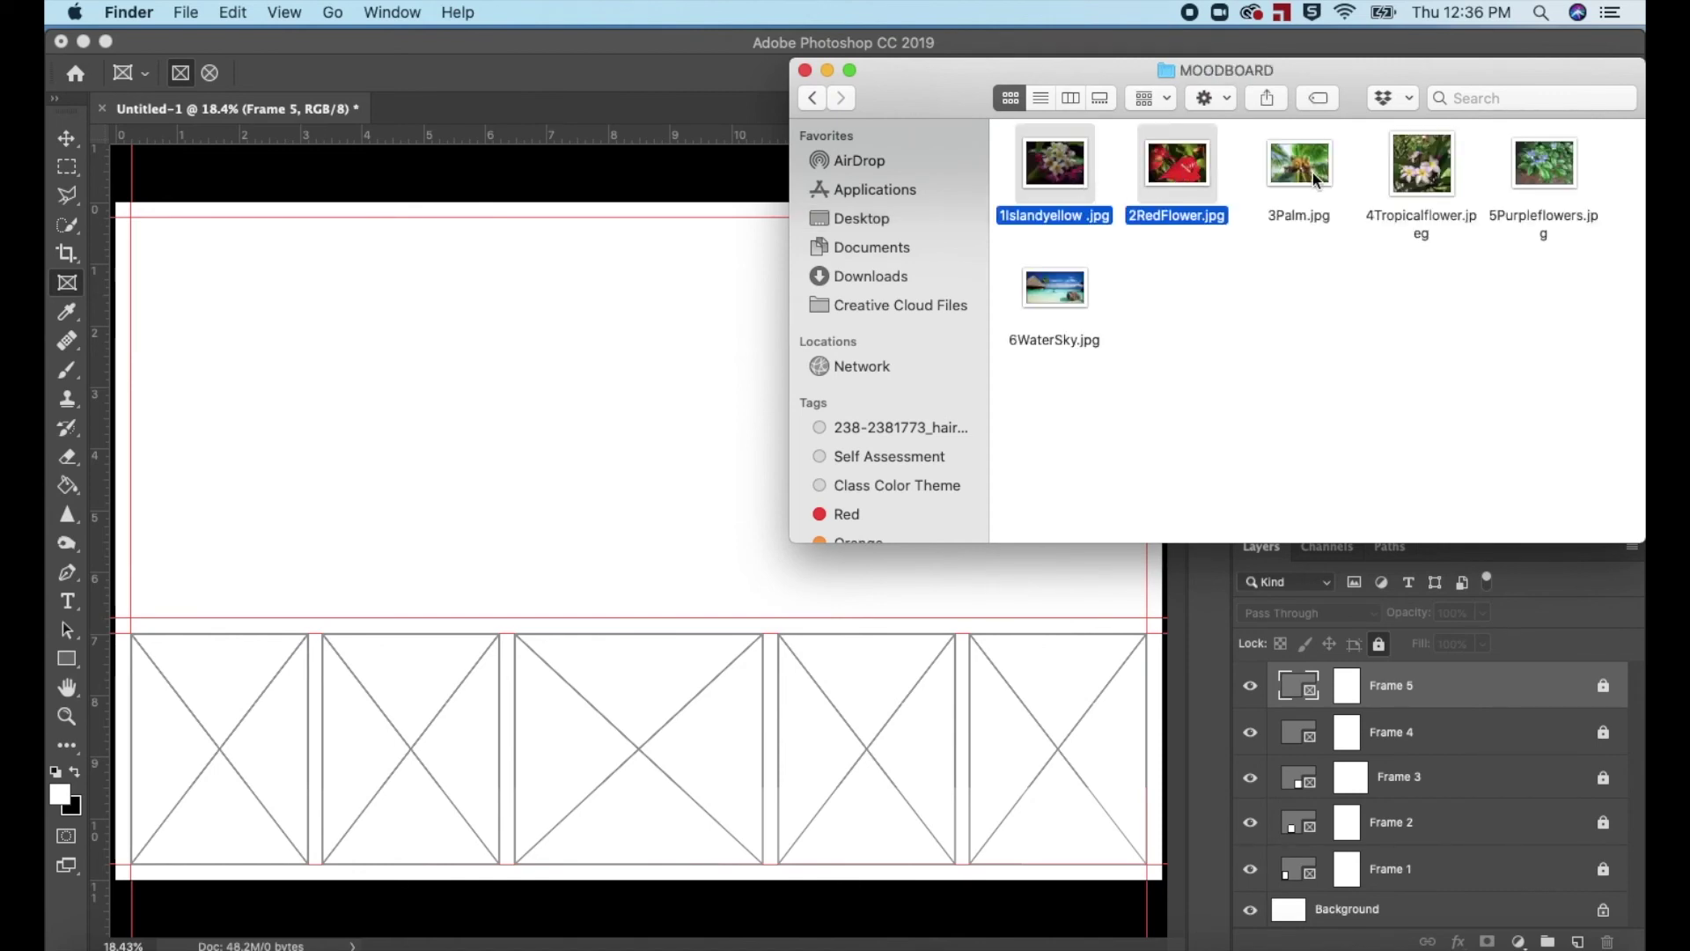
pyautogui.keyDown('super'); pyautogui.click(1318, 182); pyautogui.keyUp('super')
pyautogui.keyDown('super'); pyautogui.click(1414, 174); pyautogui.keyUp('super')
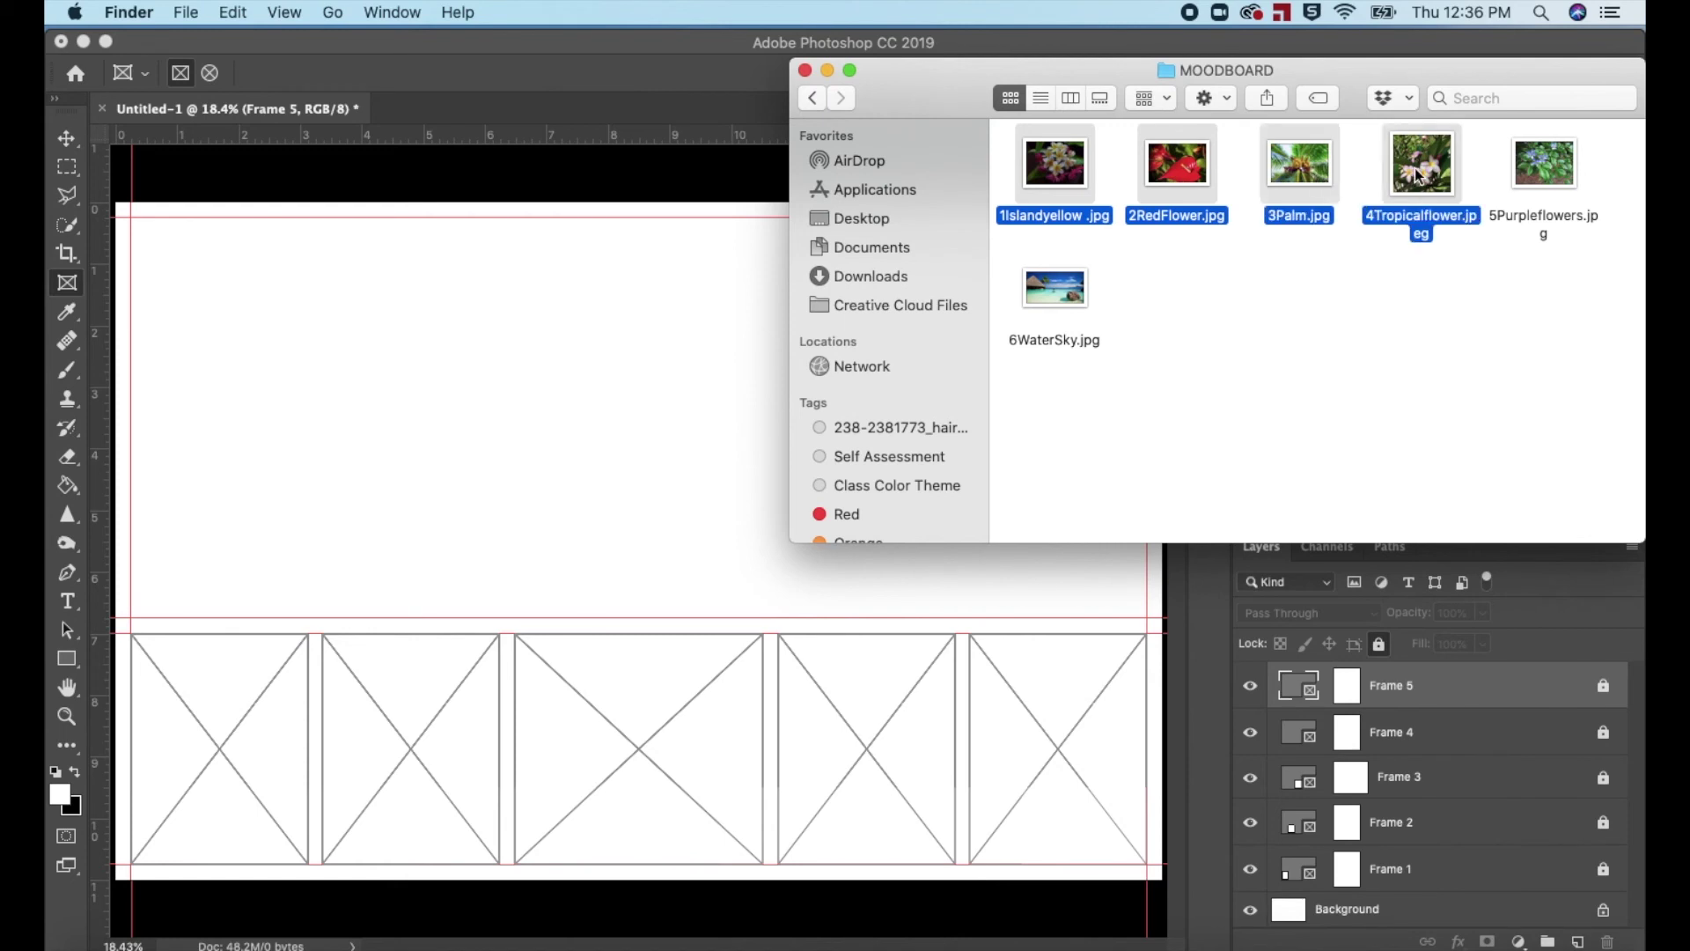
pyautogui.keyDown('super'); pyautogui.click(1554, 171); pyautogui.keyUp('super')
pyautogui.keyDown('super'); pyautogui.click(1068, 295); pyautogui.keyUp('super')
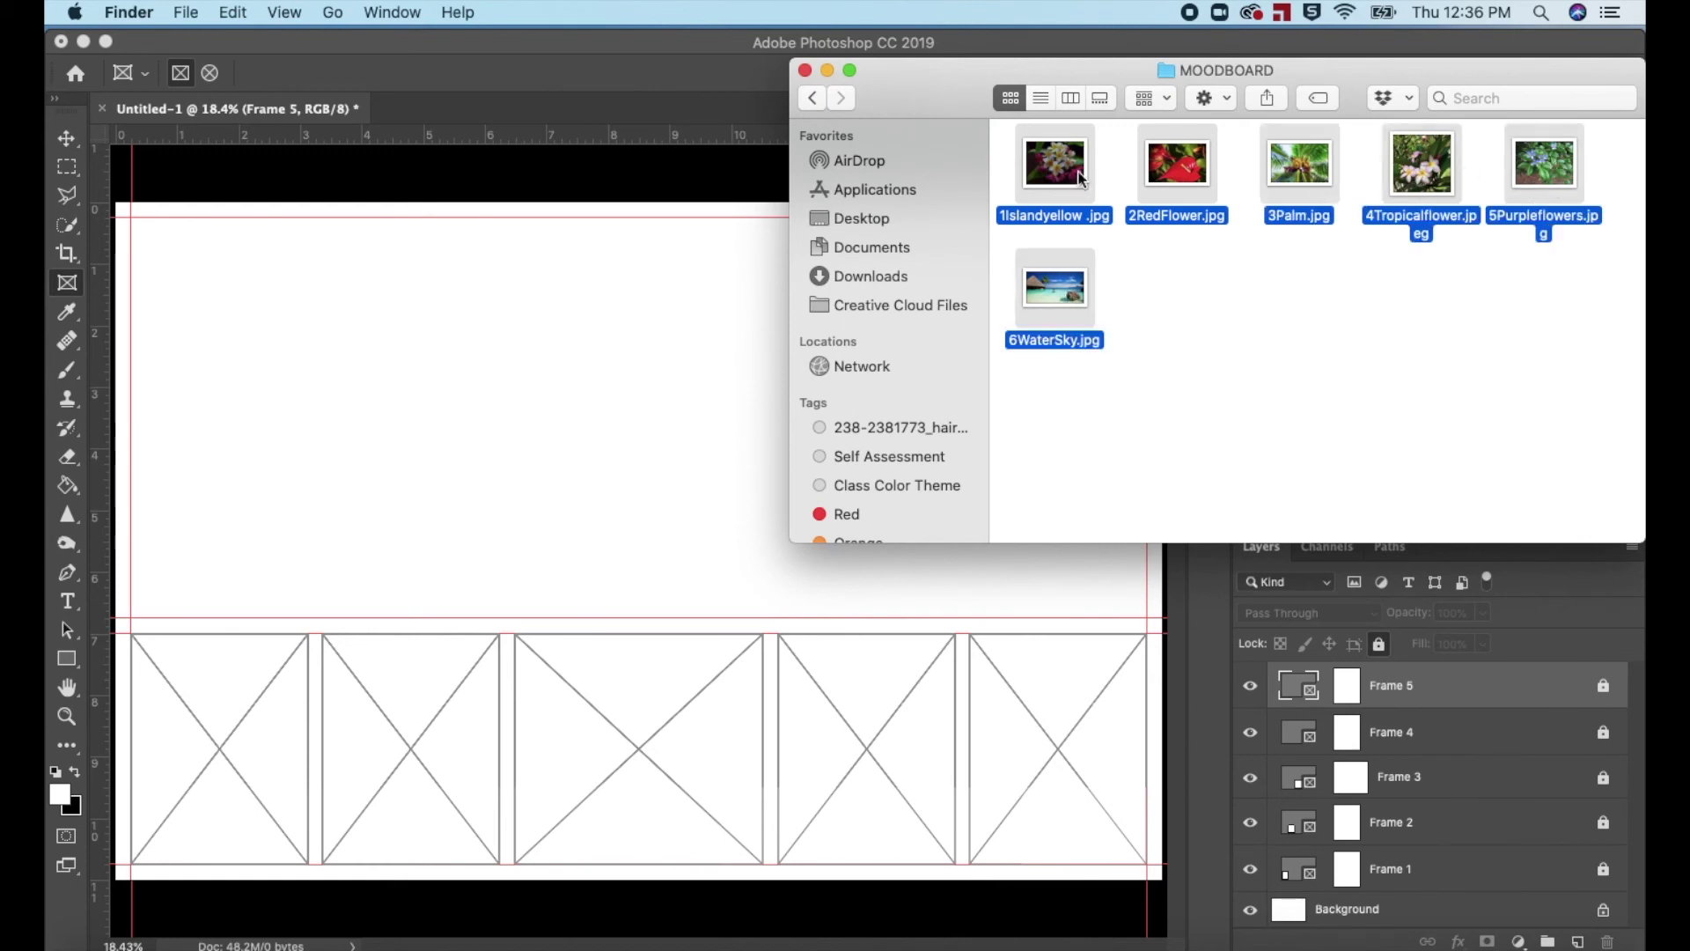
# - Place the six photos, 1Islandyellow through 6WaterSky, onto the canvas and select all six layers
pyautogui.moveTo(1082, 166); pyautogui.dragTo(335, 352)
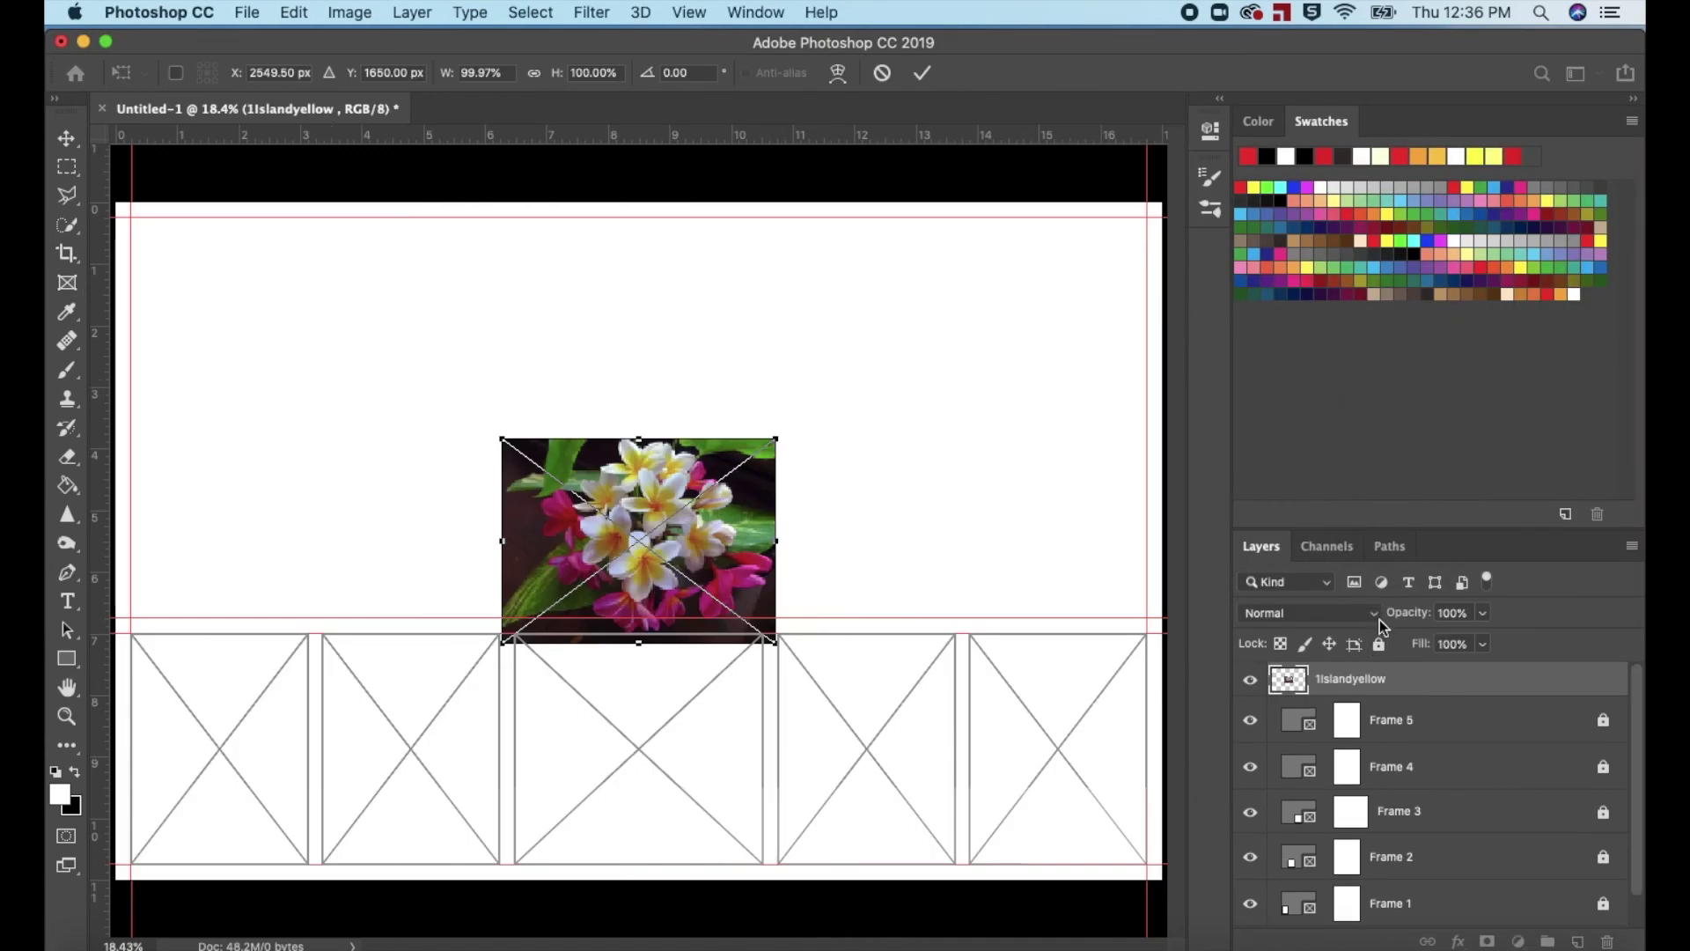
pyautogui.press('Return')
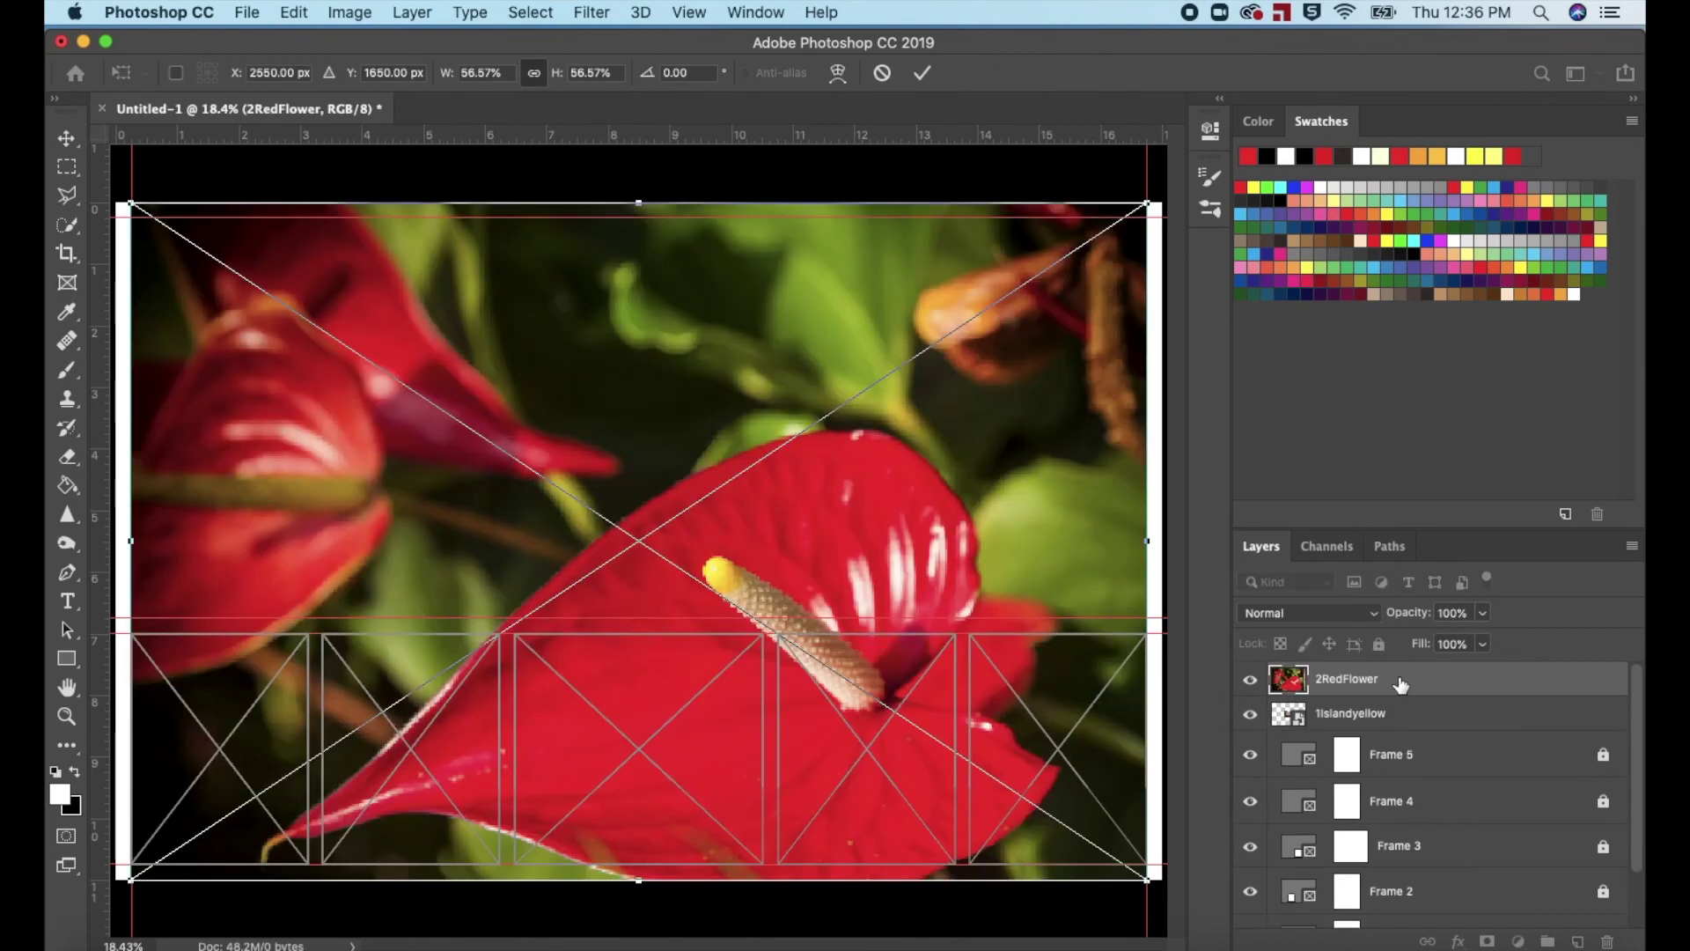
pyautogui.press('Return')
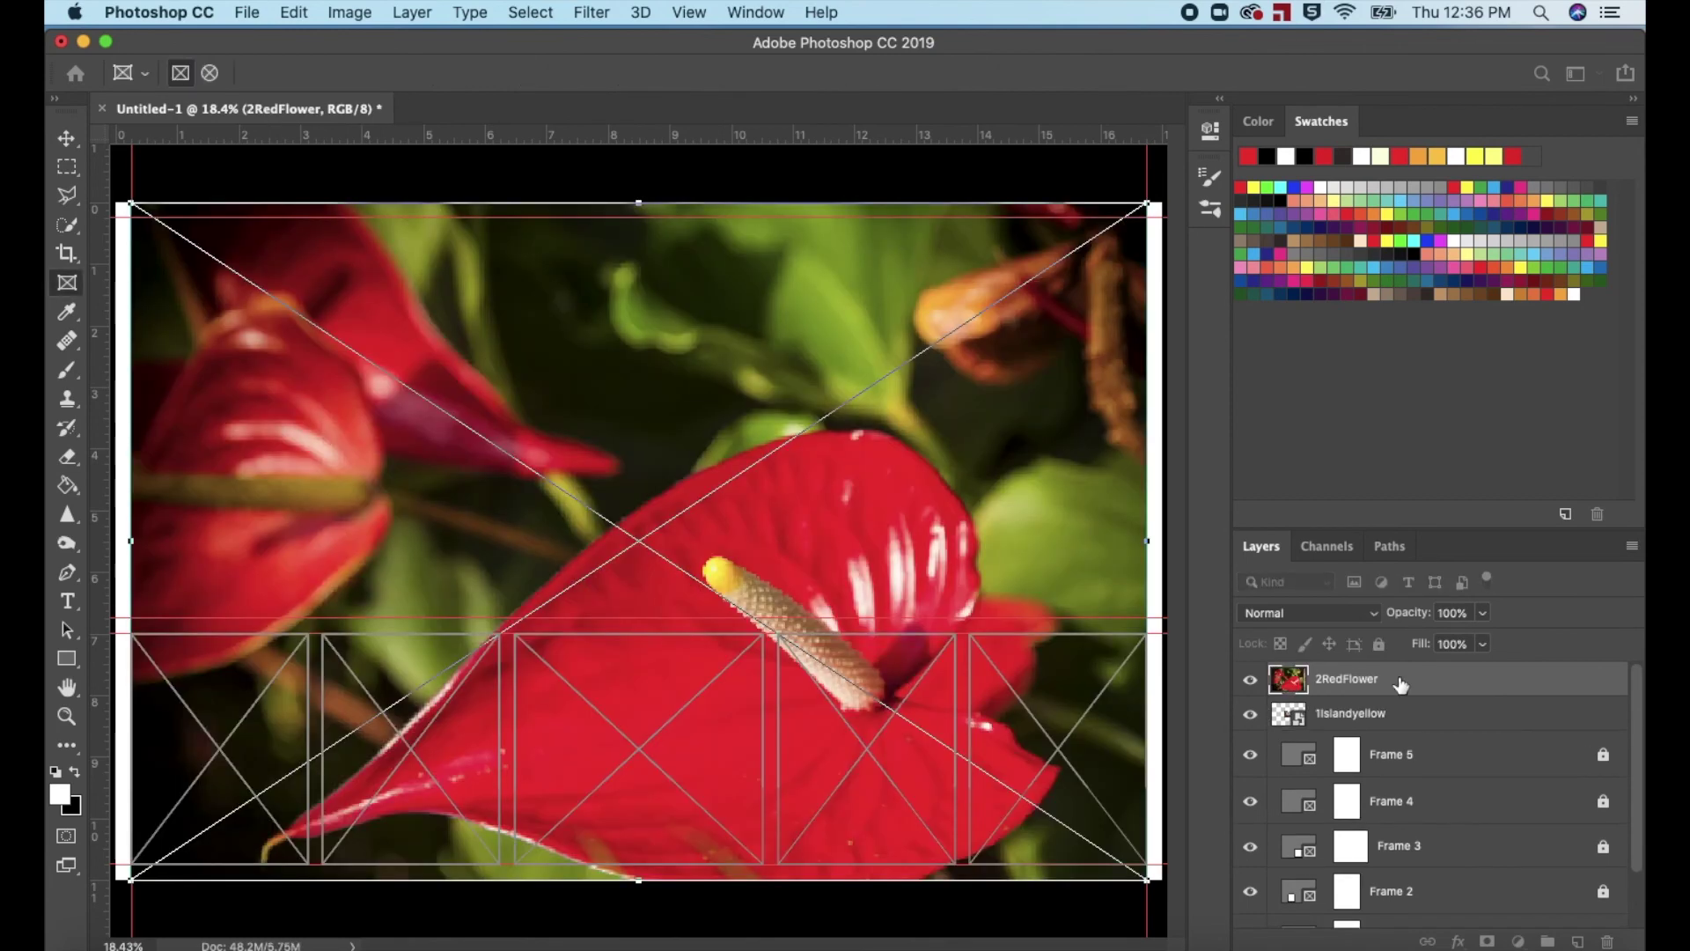
pyautogui.press('Return')
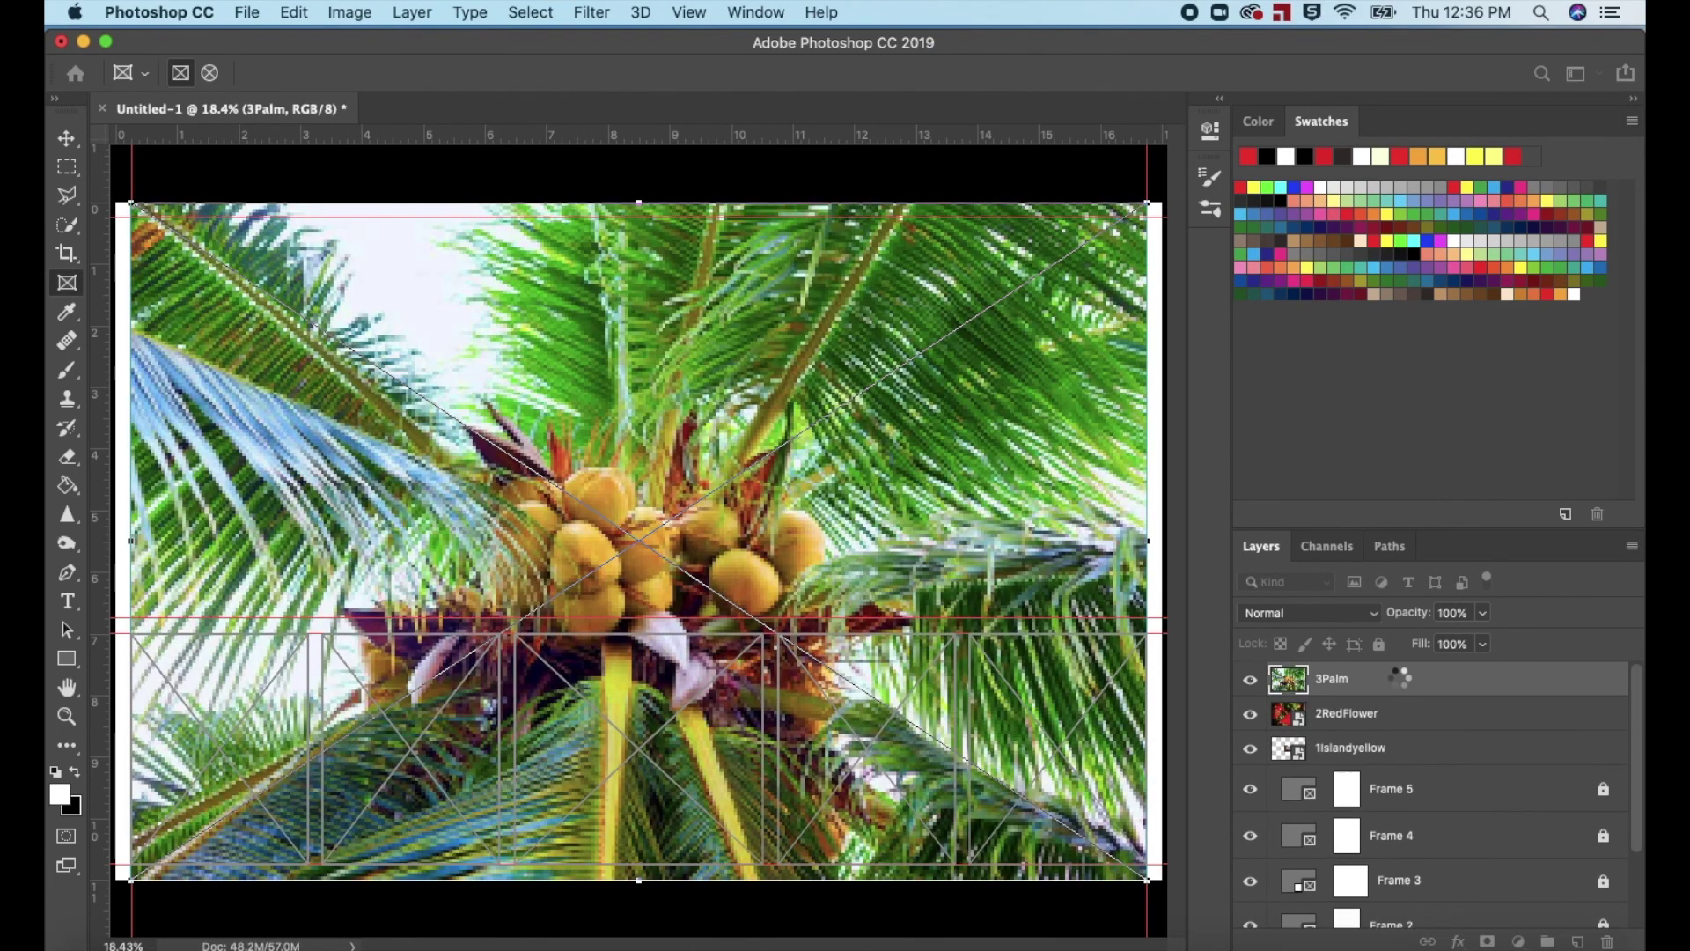
pyautogui.press('Return')
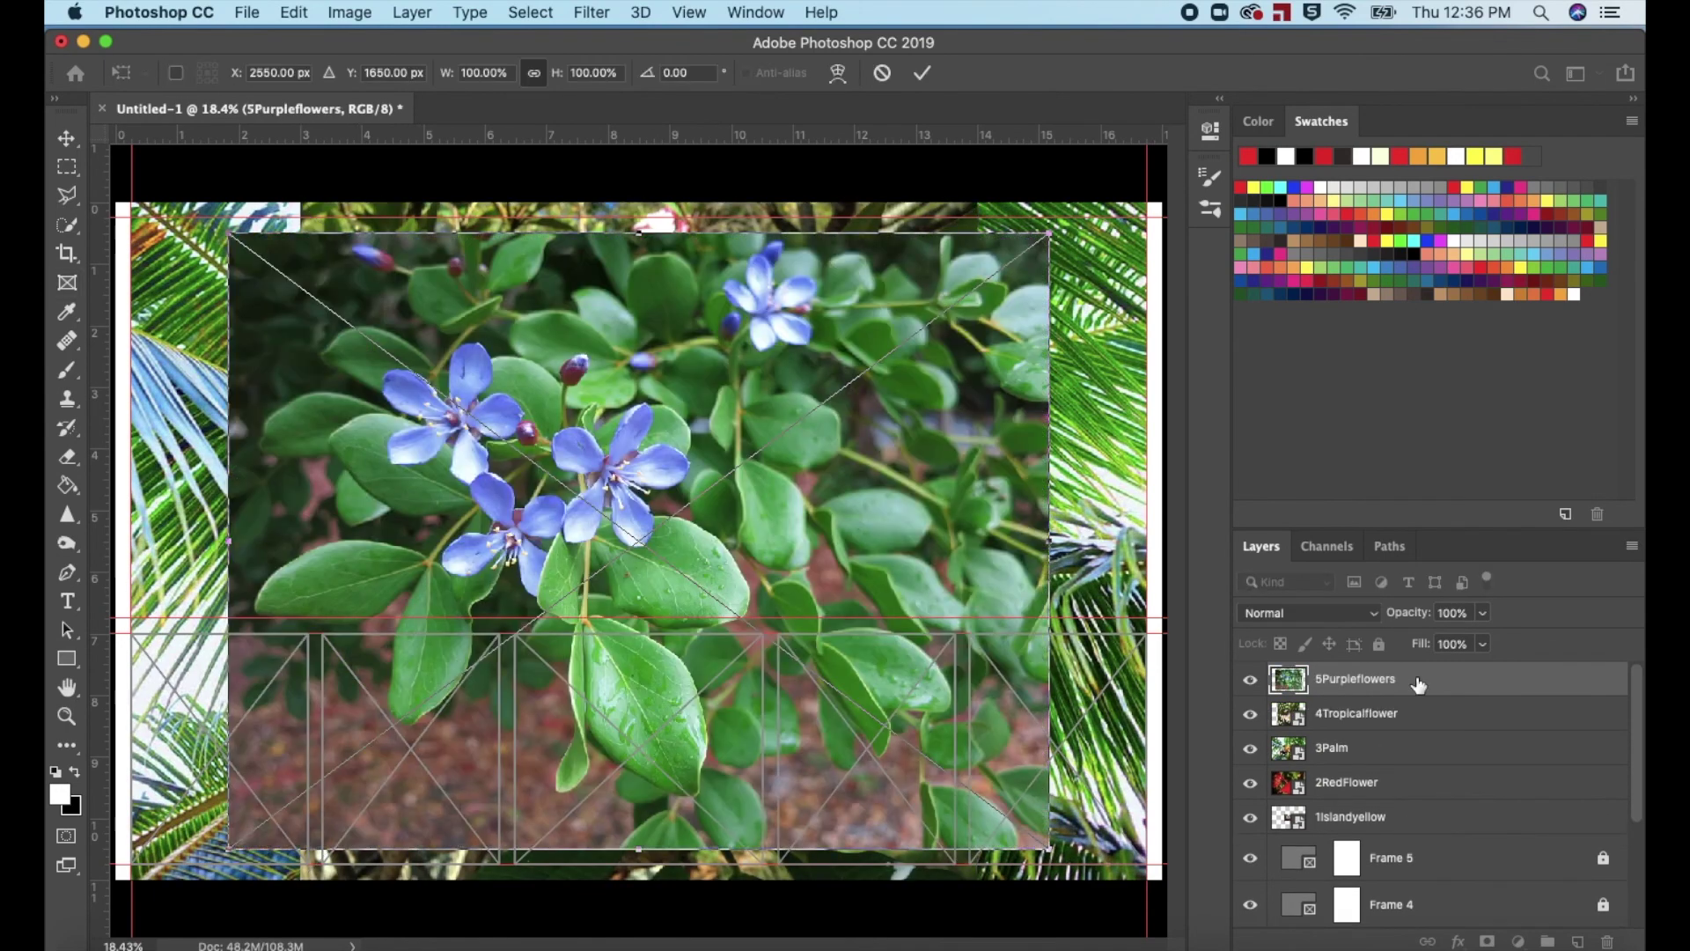
pyautogui.press('Return')
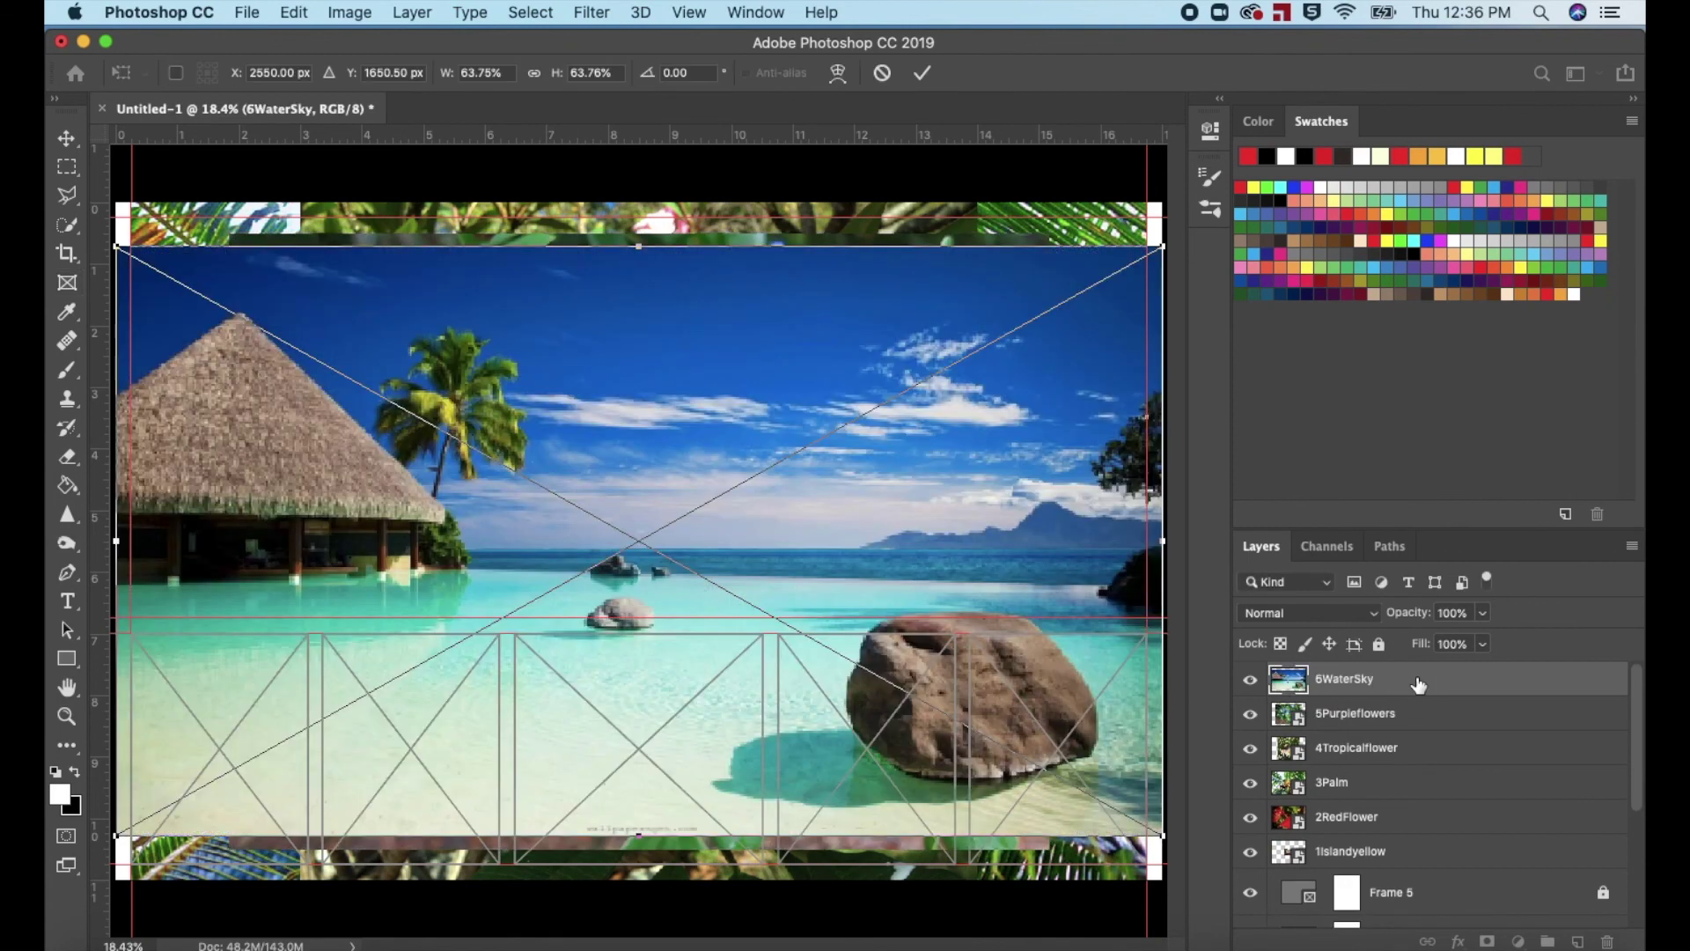
pyautogui.press('Return')
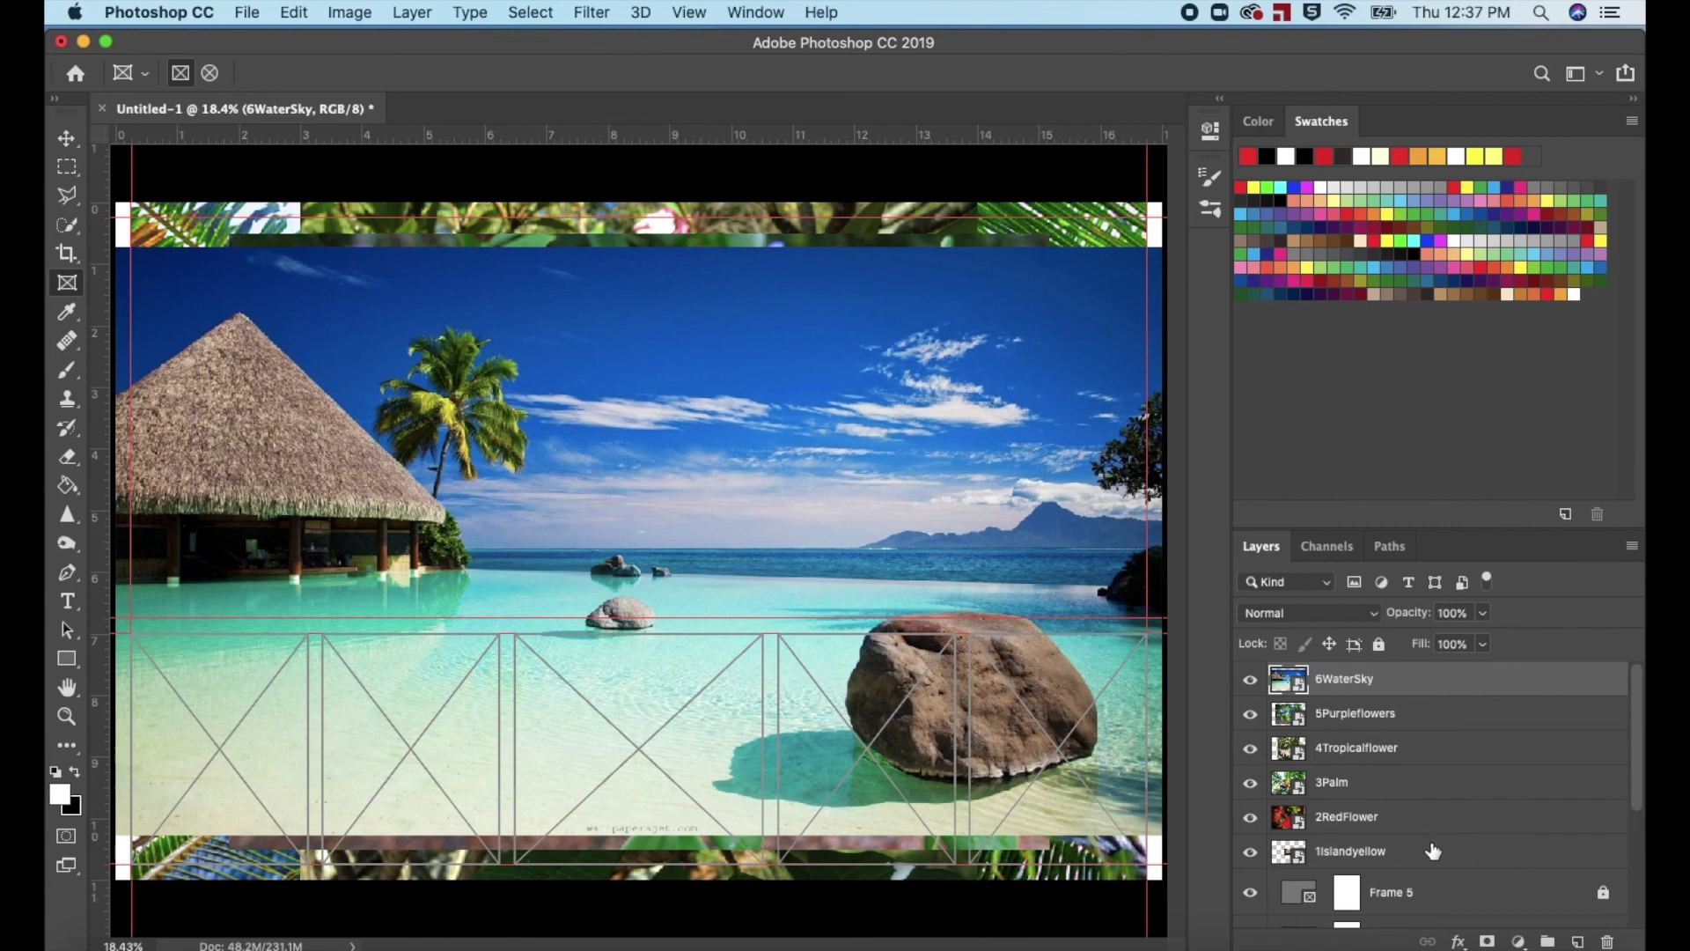
pyautogui.keyDown('shift'); pyautogui.click(1433, 850); pyautogui.keyUp('shift')
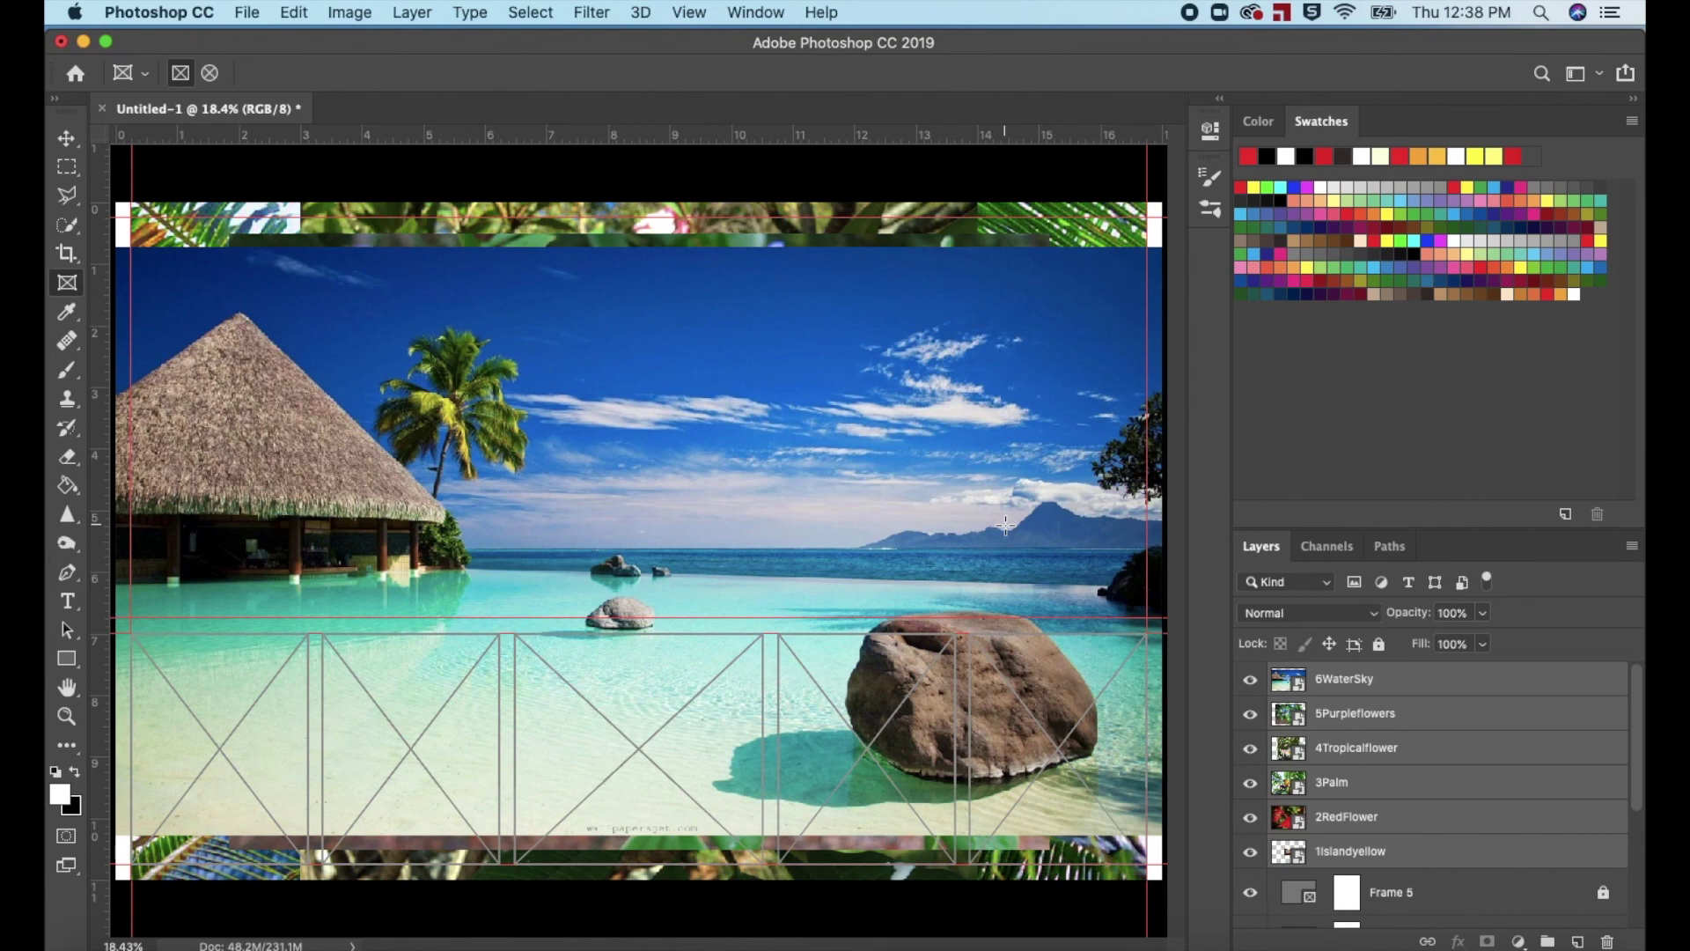
# - Scale the selected photos to about 52% and move them to the page's upper right
pyautogui.press('v')
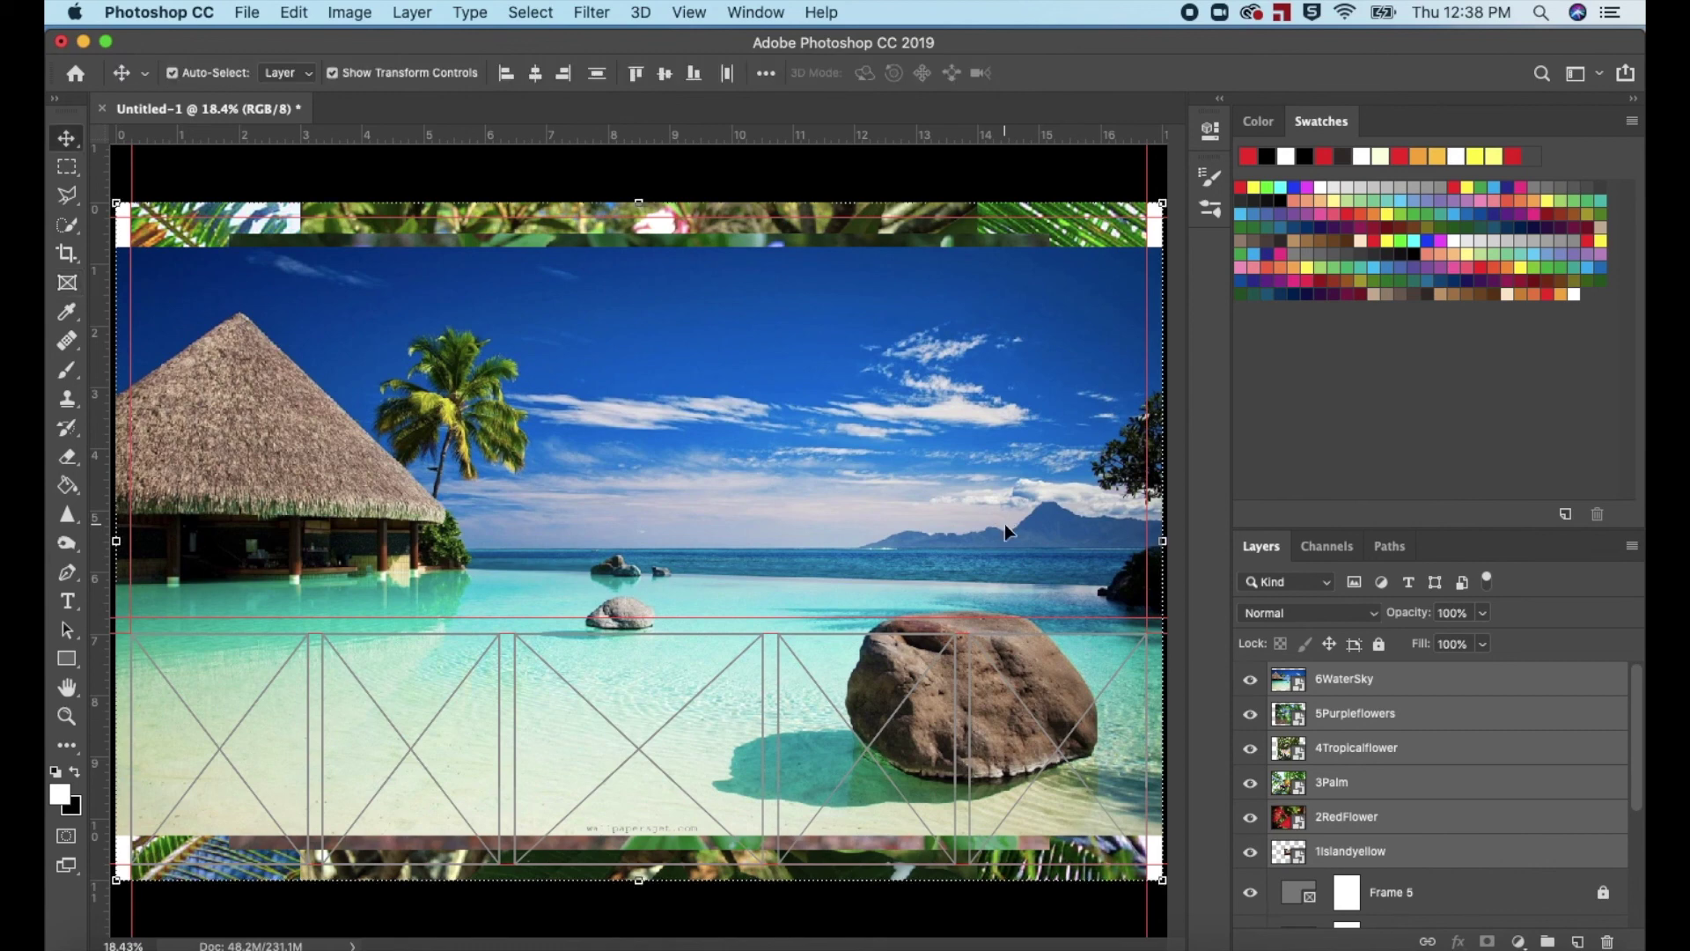
pyautogui.press('super+t')
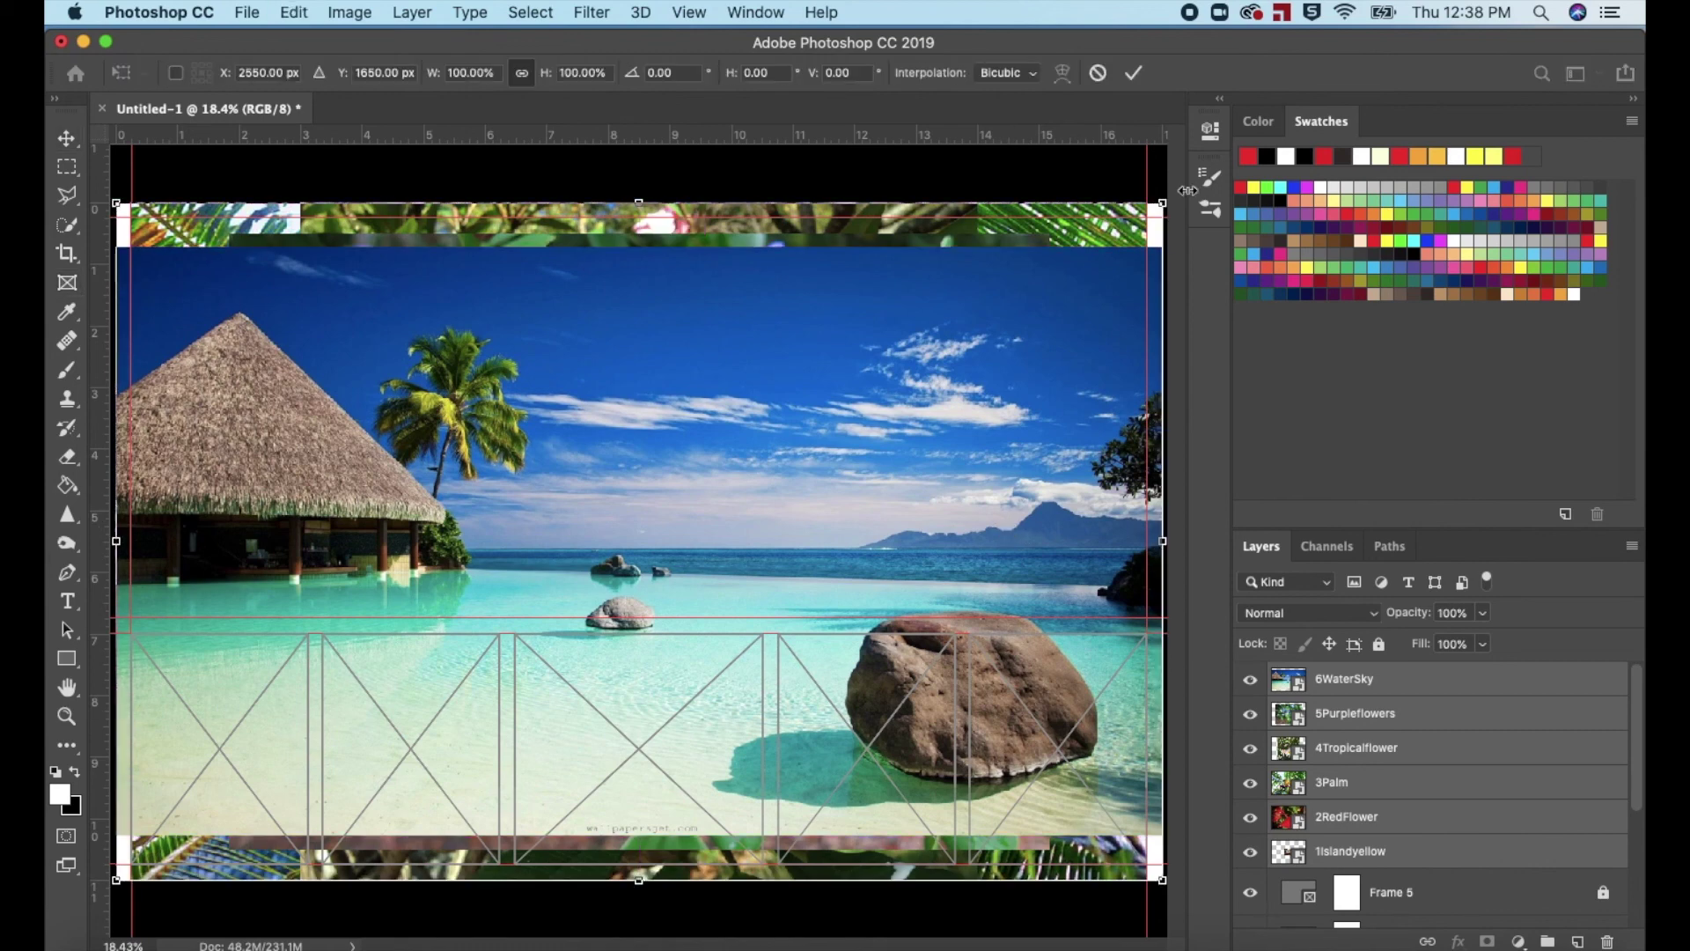
pyautogui.moveTo(1163, 201); pyautogui.dragTo(762, 566)
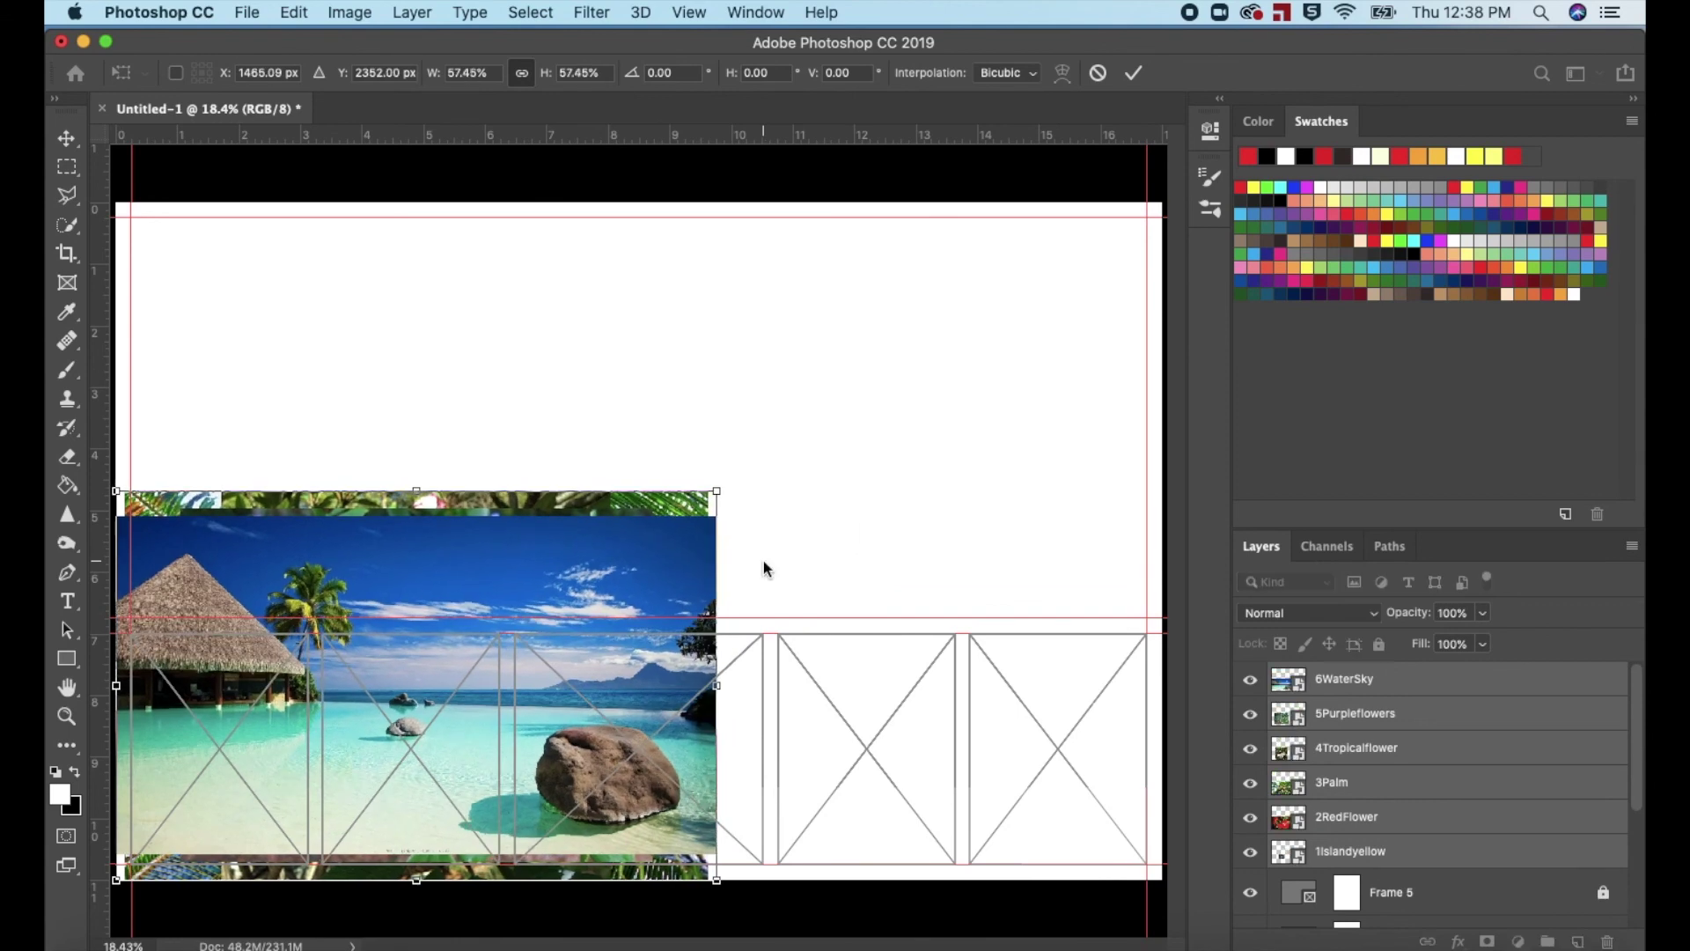
pyautogui.moveTo(720, 487); pyautogui.dragTo(665, 525)
pyautogui.moveTo(588, 600); pyautogui.dragTo(1056, 324)
pyautogui.moveTo(924, 377); pyautogui.dragTo(947, 352)
pyautogui.press('Return')
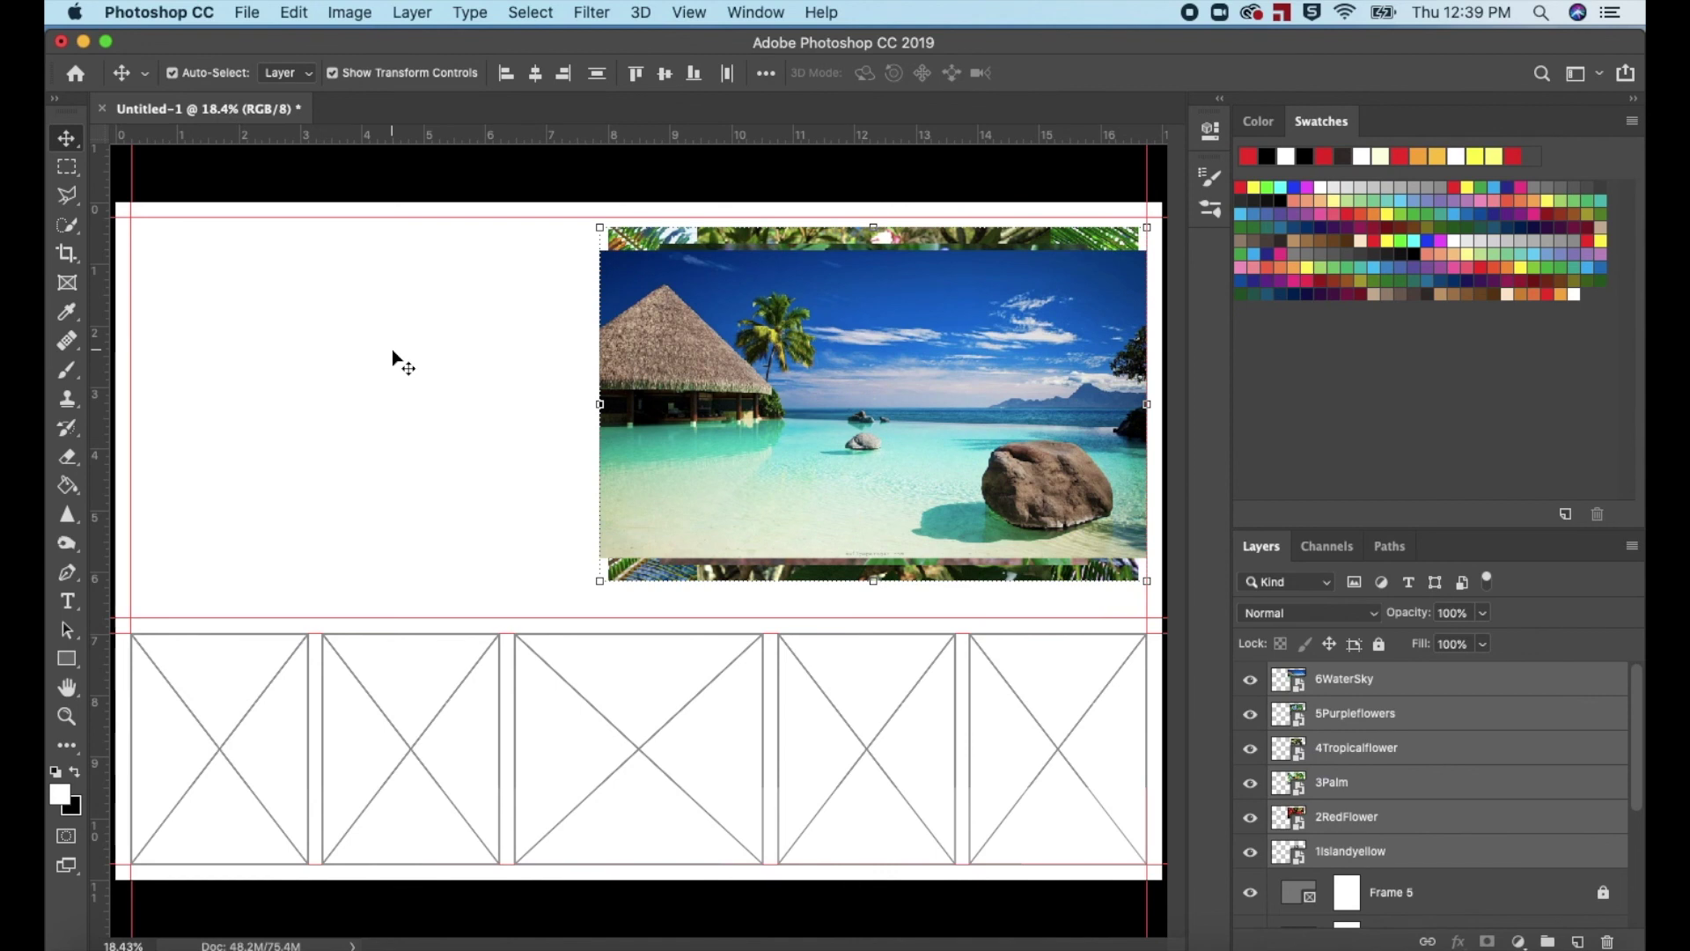
# - Move the beach photo left, purple flowers lower-left, and shift the plumeria and palm photos down
pyautogui.moveTo(871, 384)
pyautogui.mouseDown()
pyautogui.moveTo(739, 387)
pyautogui.moveTo(886, 379)
pyautogui.mouseUp()
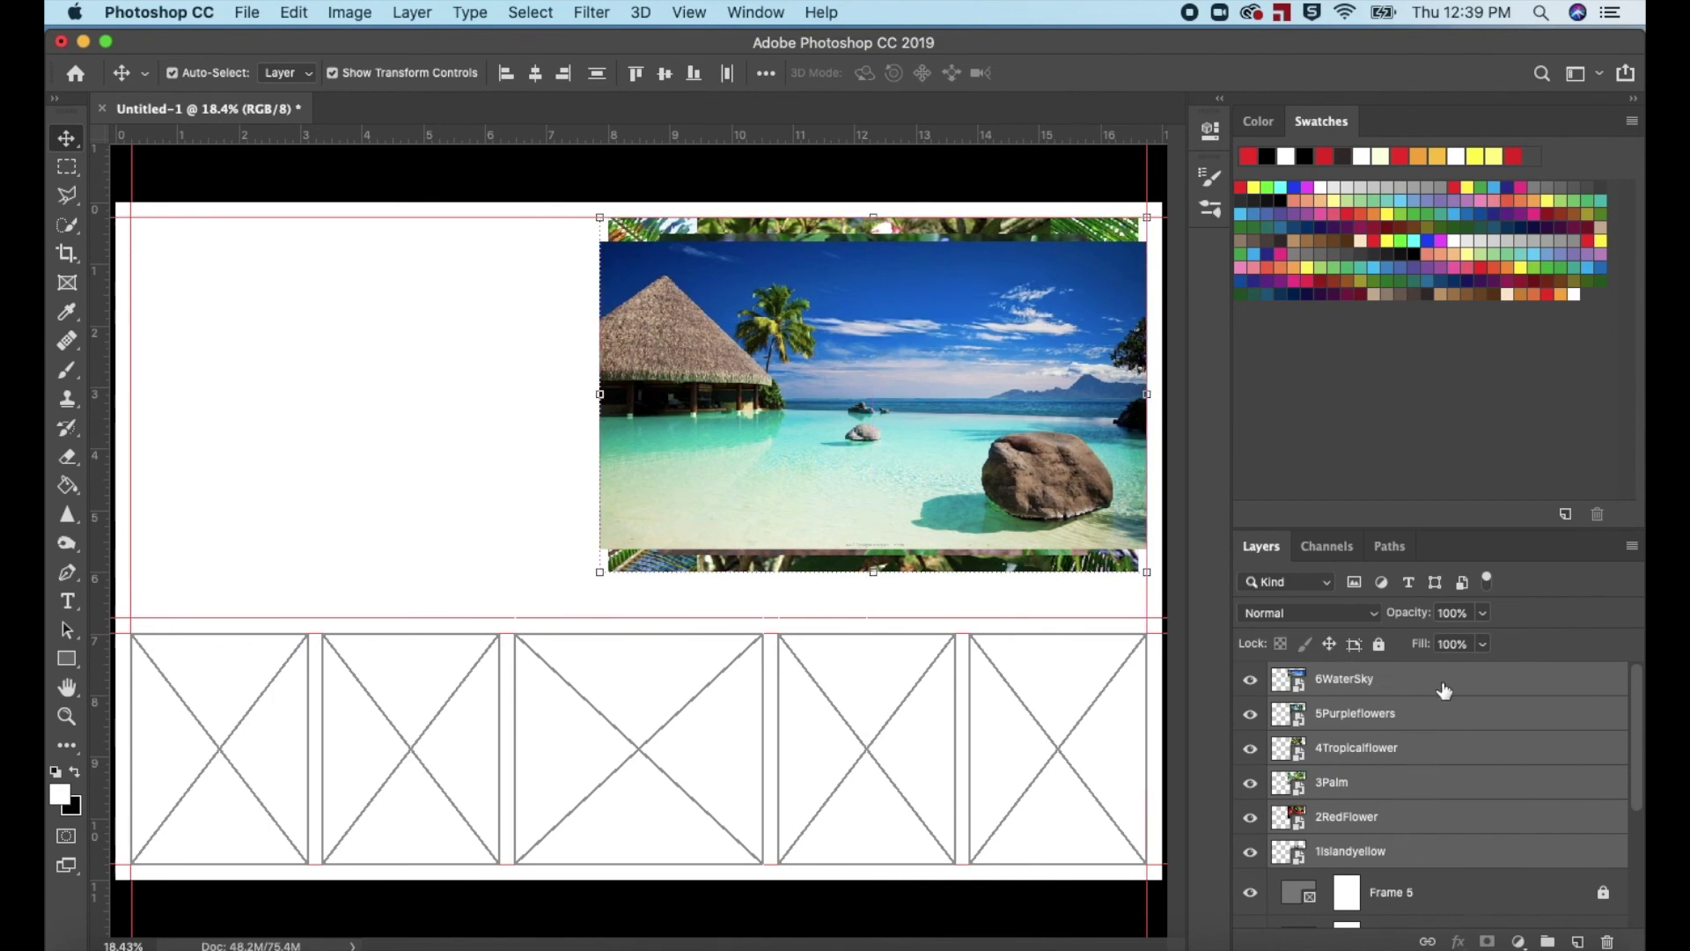
pyautogui.click(1443, 689)
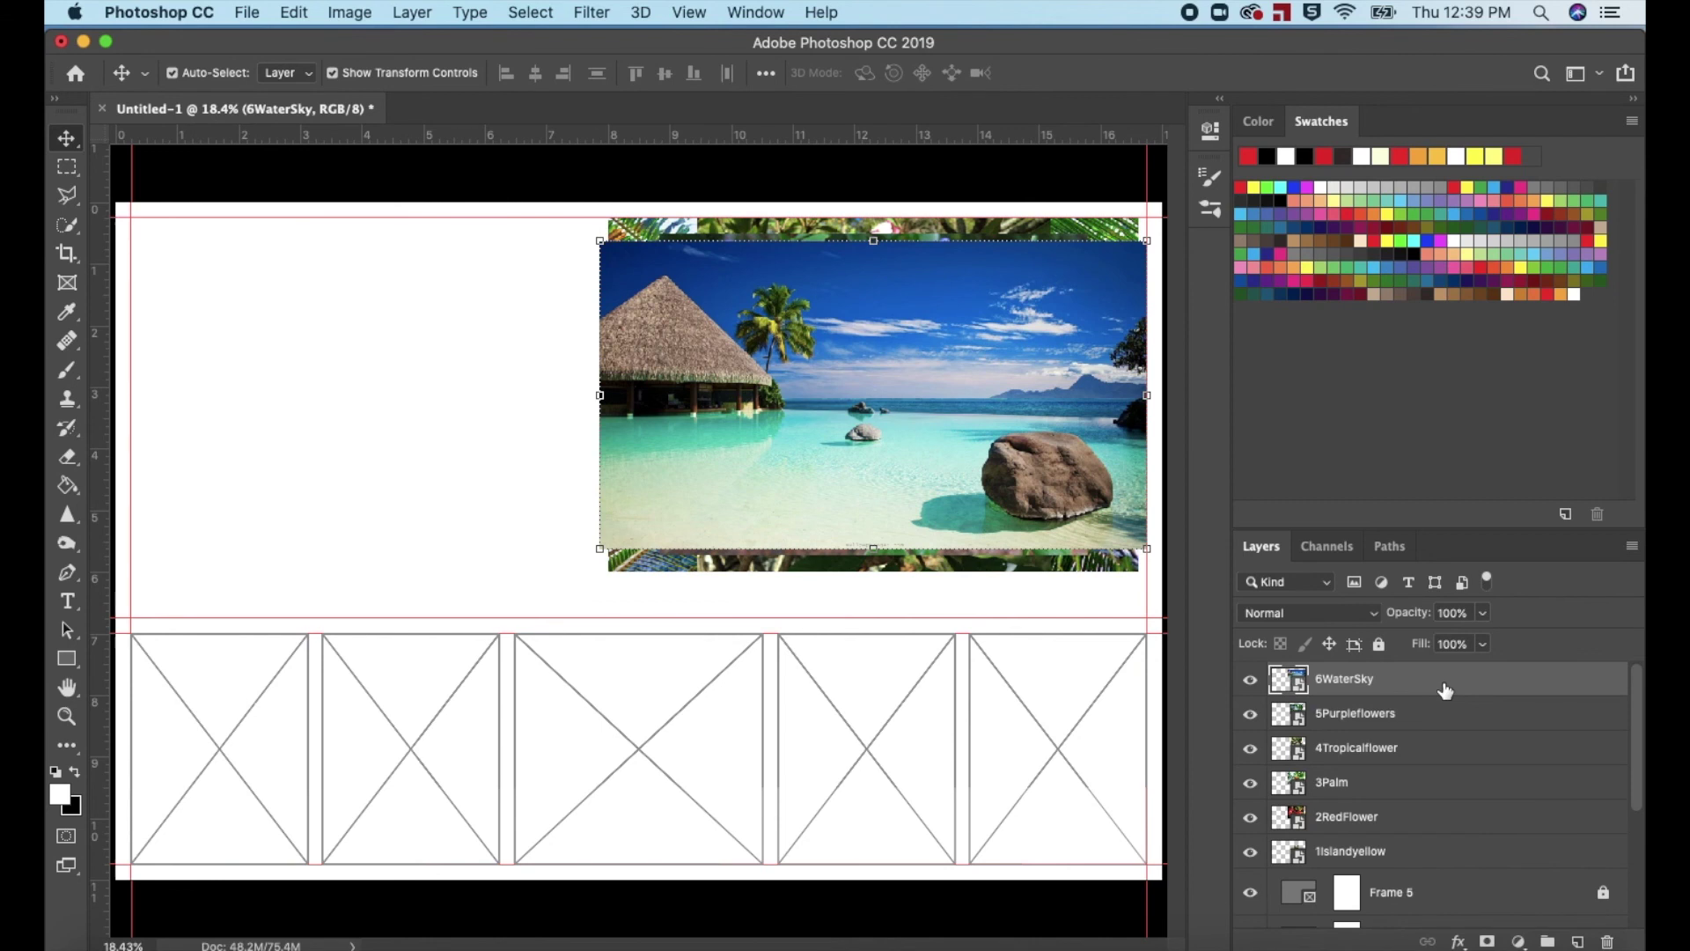
pyautogui.moveTo(814, 416); pyautogui.dragTo(426, 410)
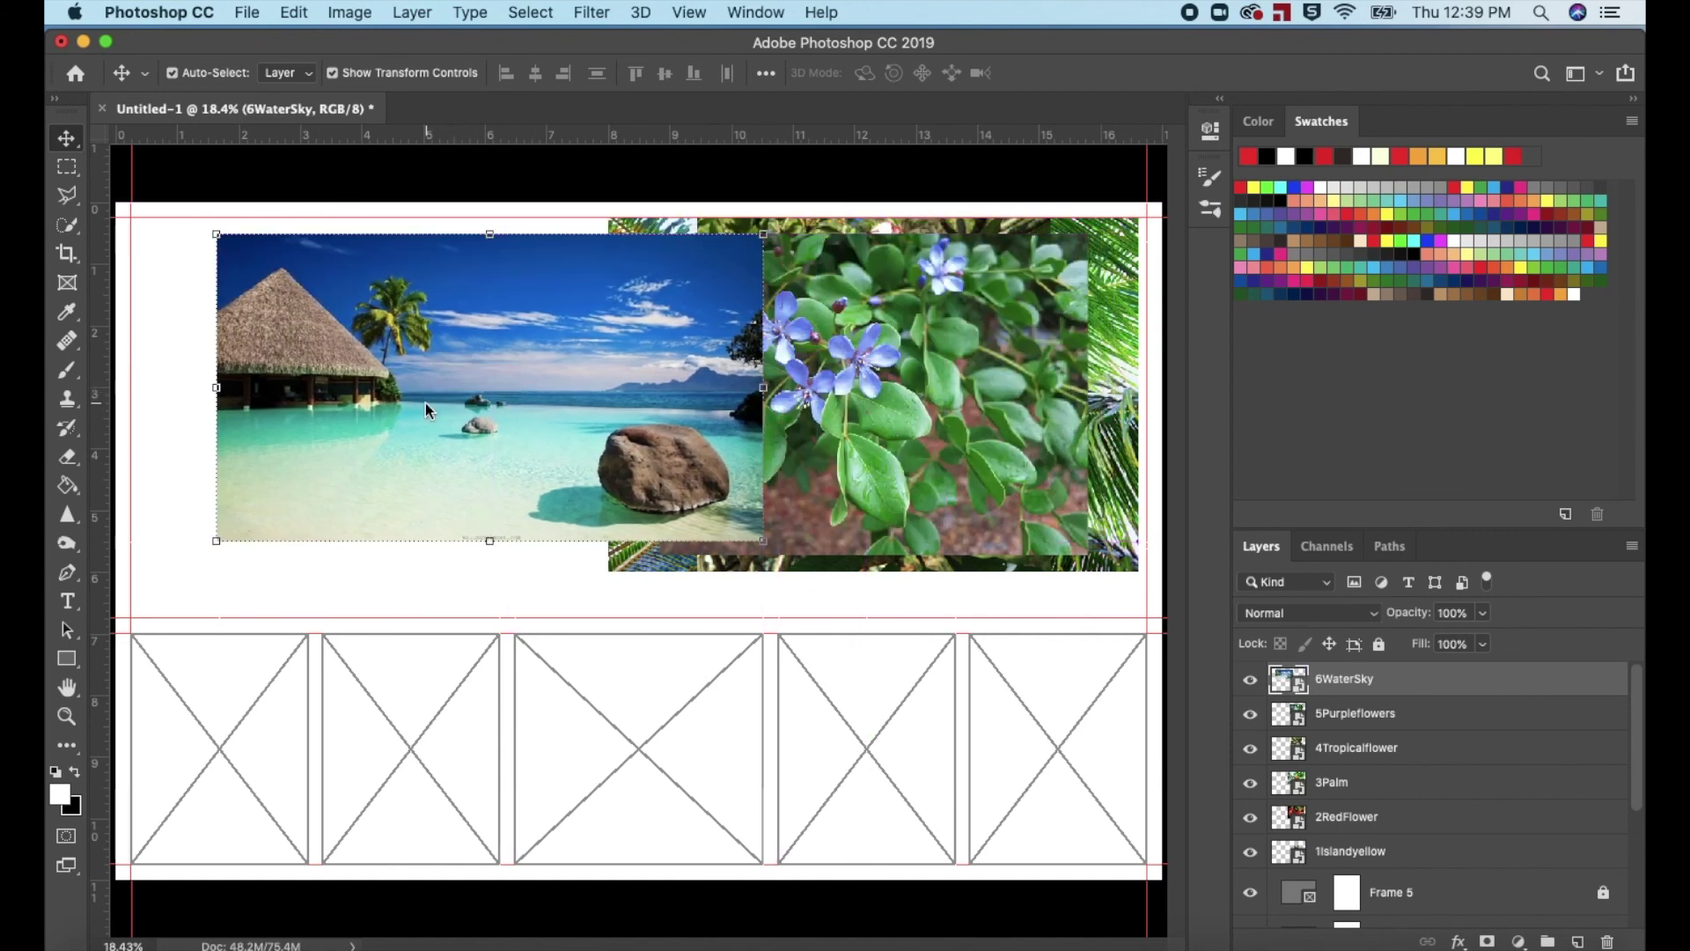
pyautogui.moveTo(929, 447); pyautogui.dragTo(398, 504)
pyautogui.moveTo(950, 449); pyautogui.dragTo(896, 469)
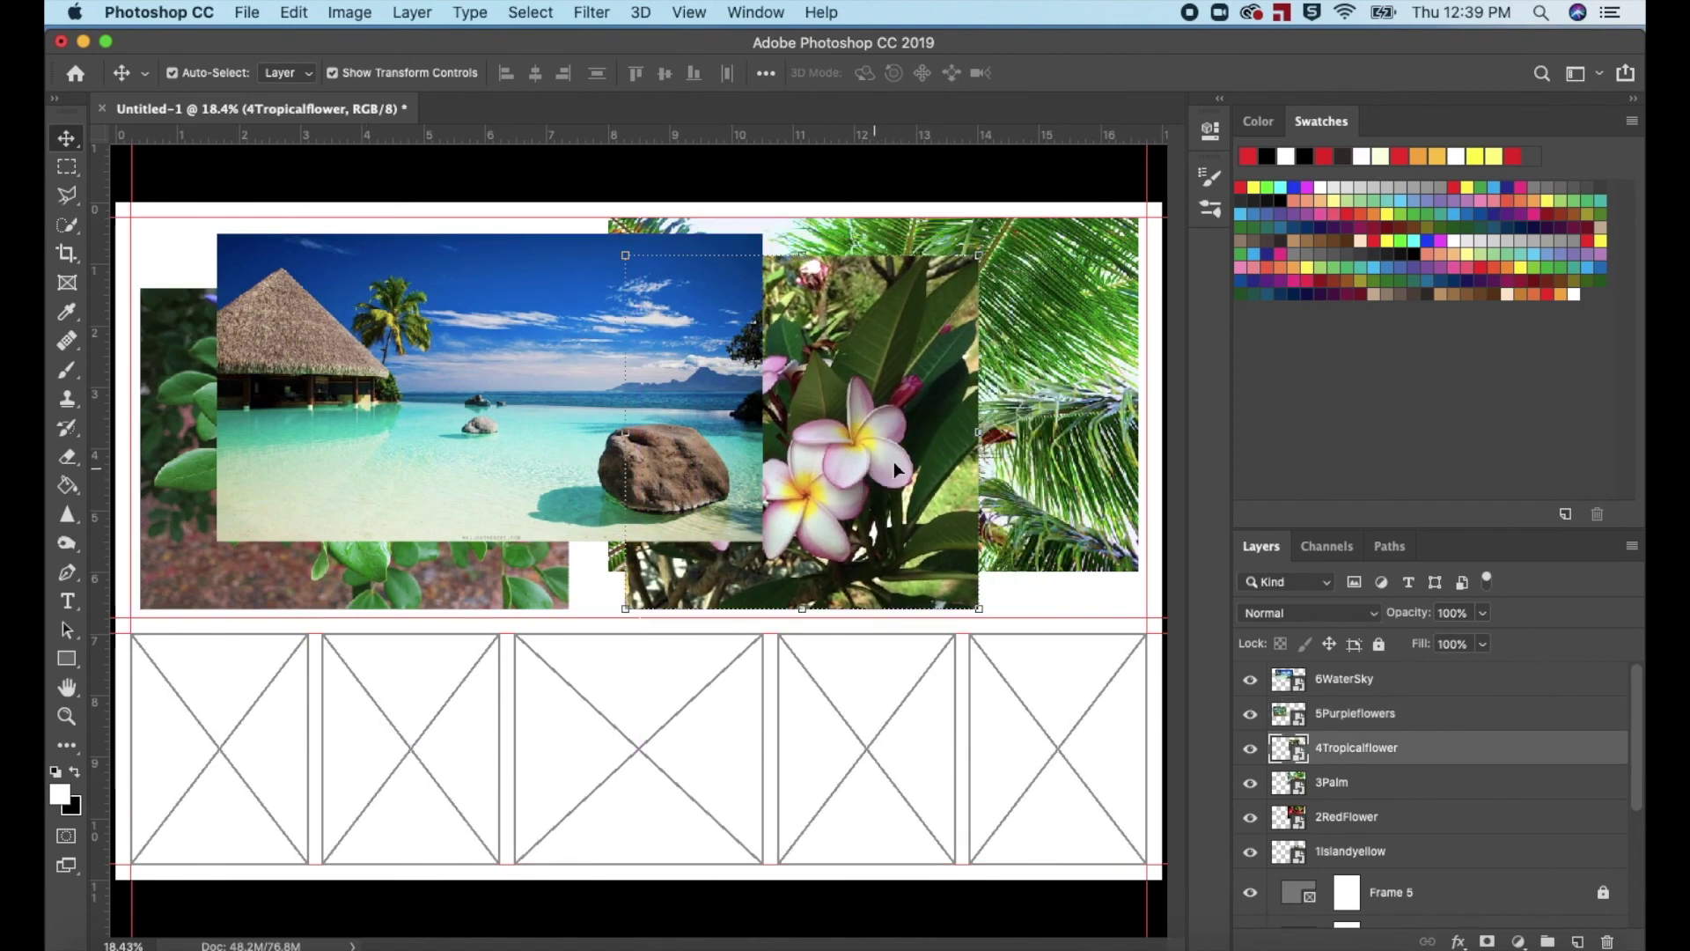
pyautogui.moveTo(1067, 429); pyautogui.dragTo(1059, 464)
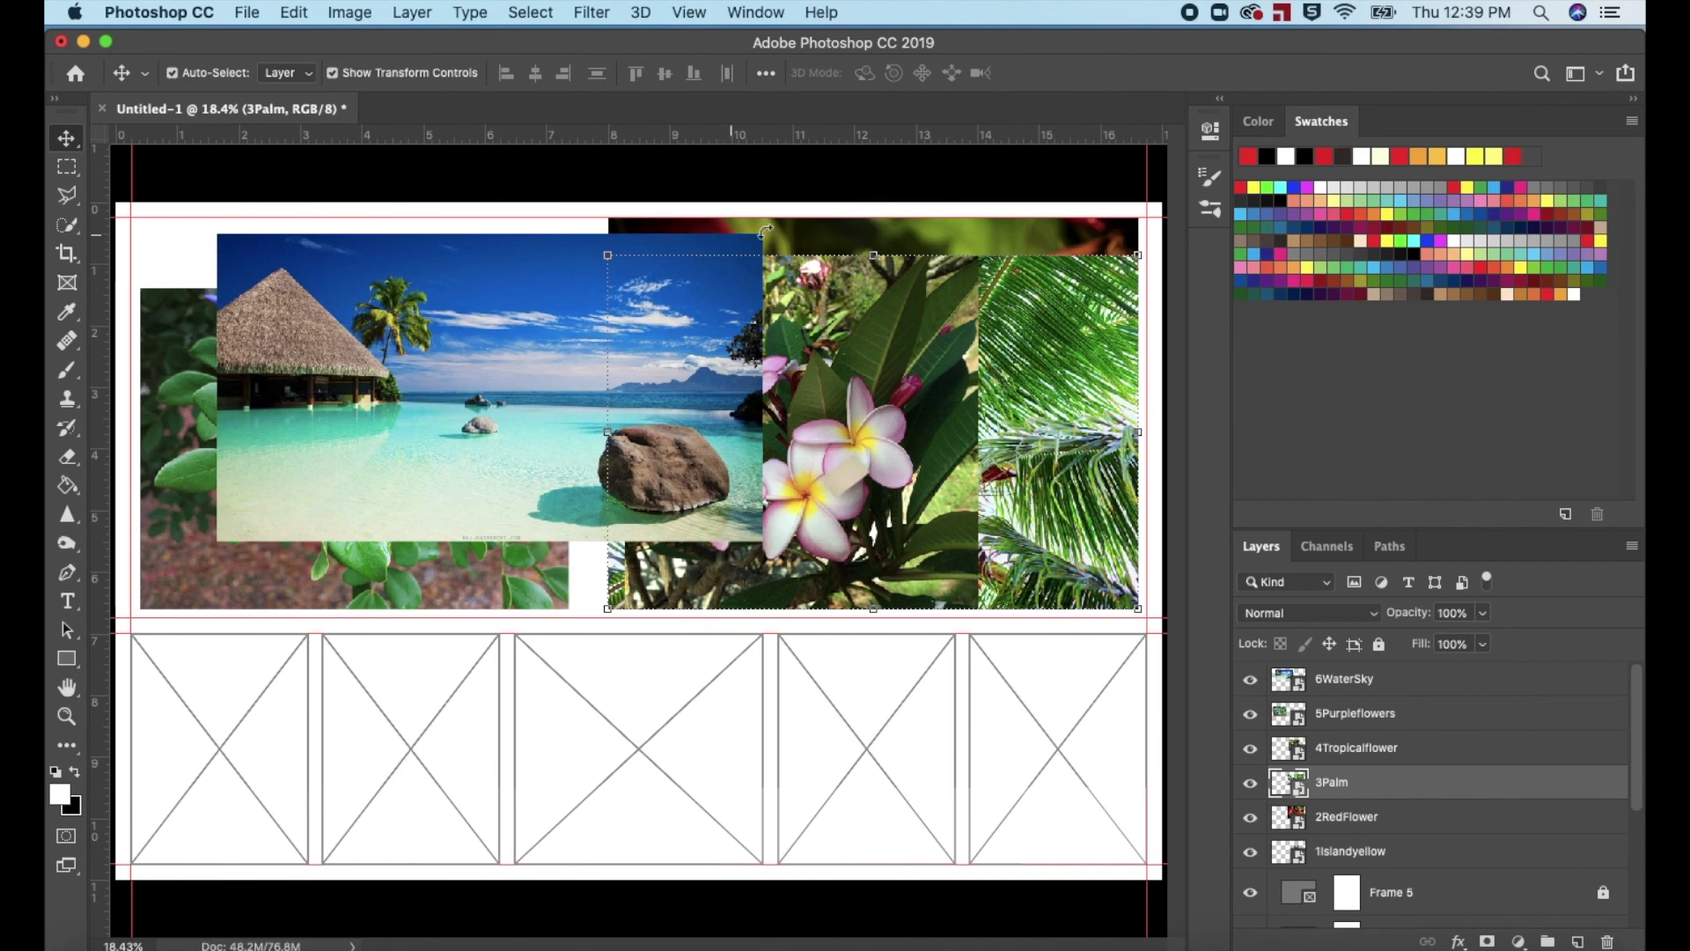